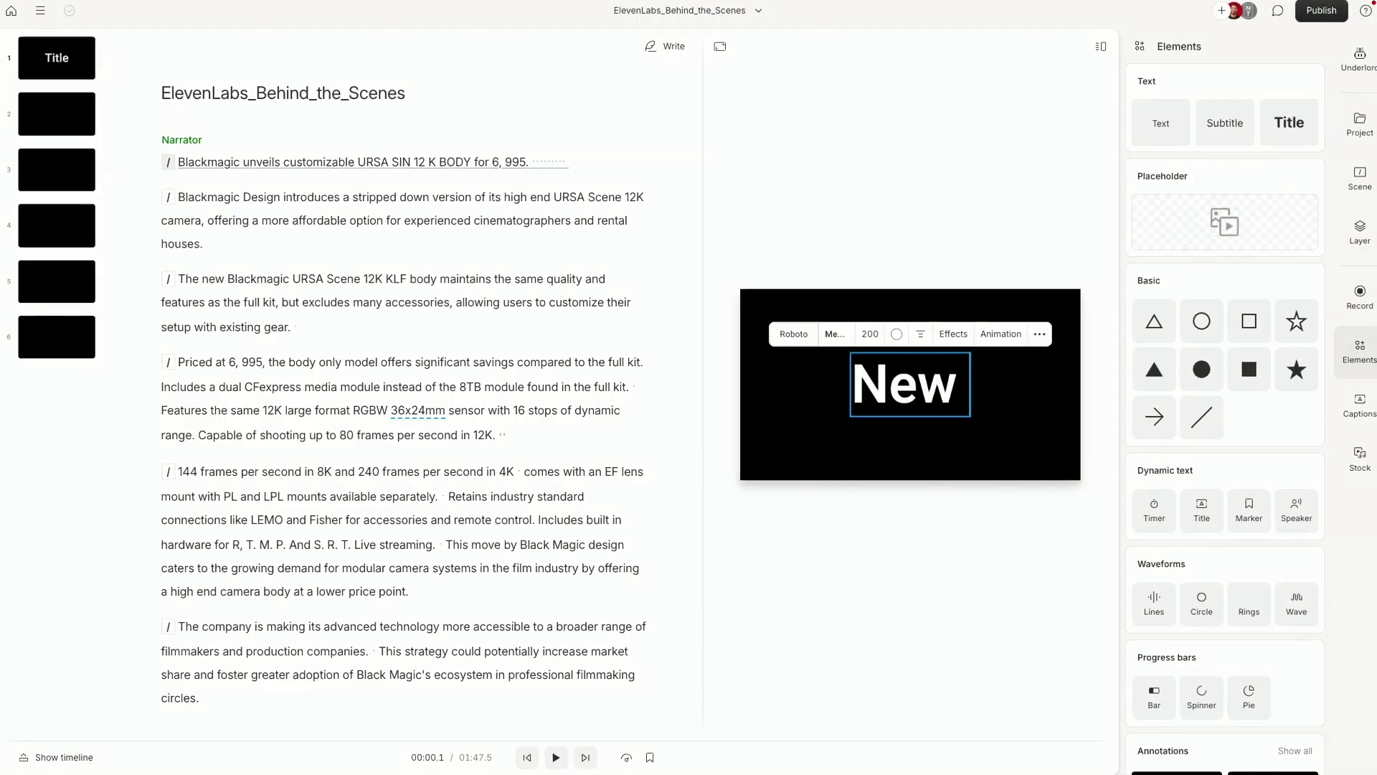
Continue the title text on the first scene's canvas with "Blackmagic Update" after "New"
type("Blackmagic Update")
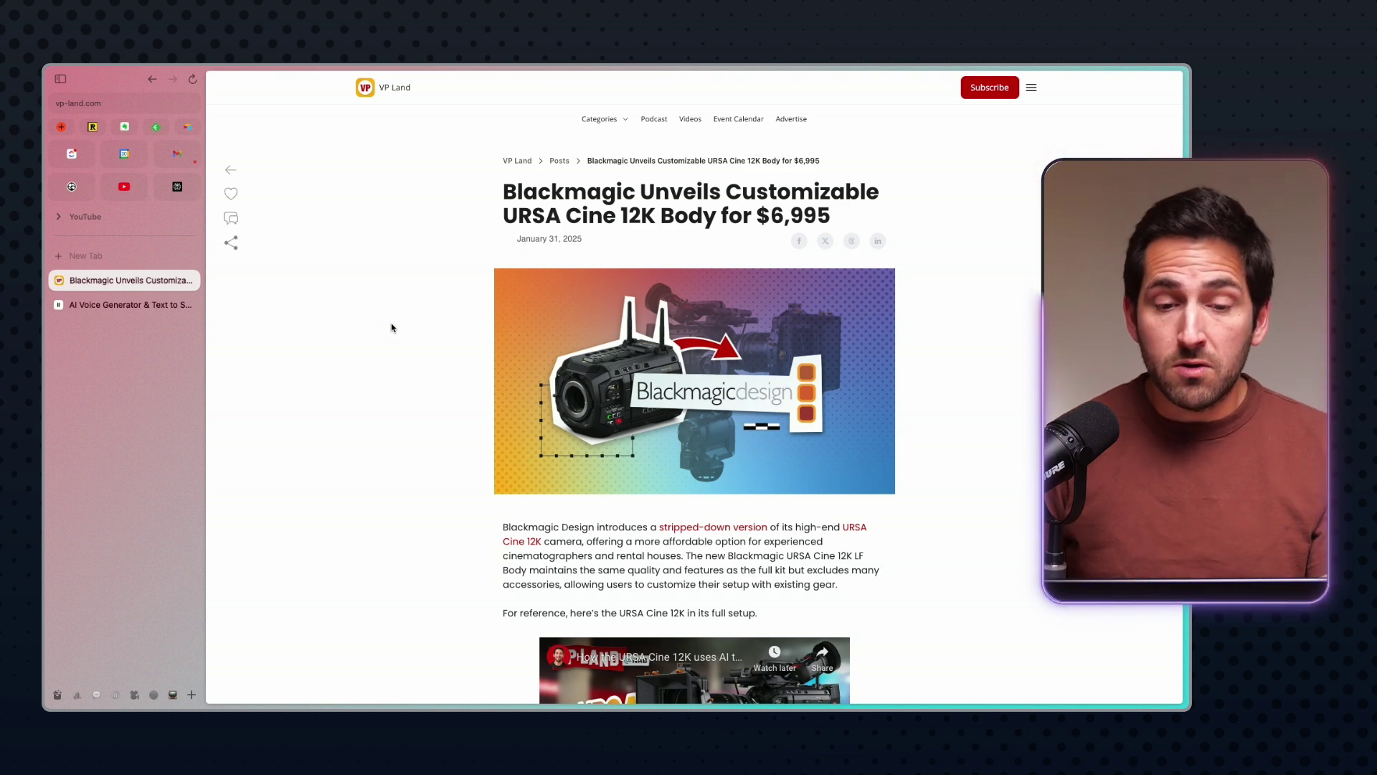
Skim the VP Land article about the Blackmagic URSA Cine 12K Body and copy its URL
scroll(405, 309, "down", 2)
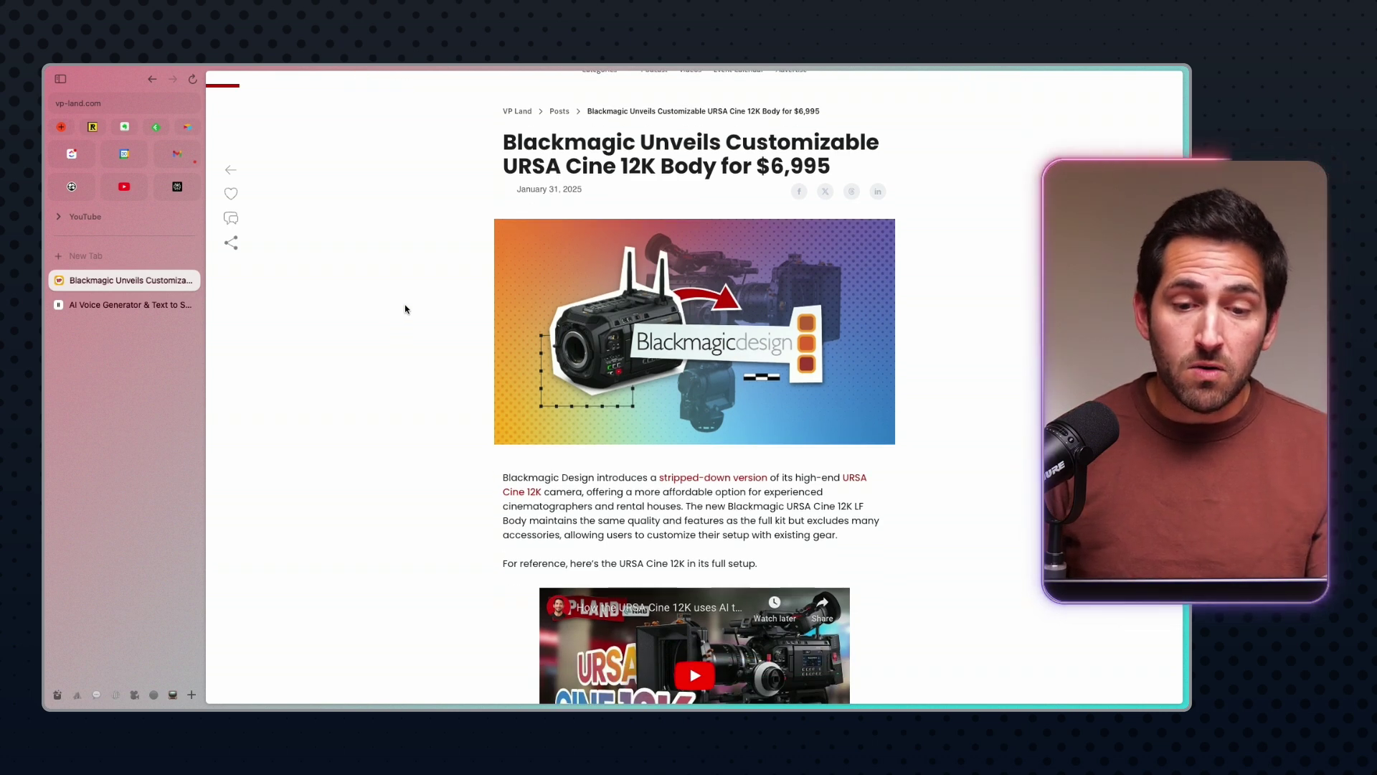
scroll(406, 309, "down", 1)
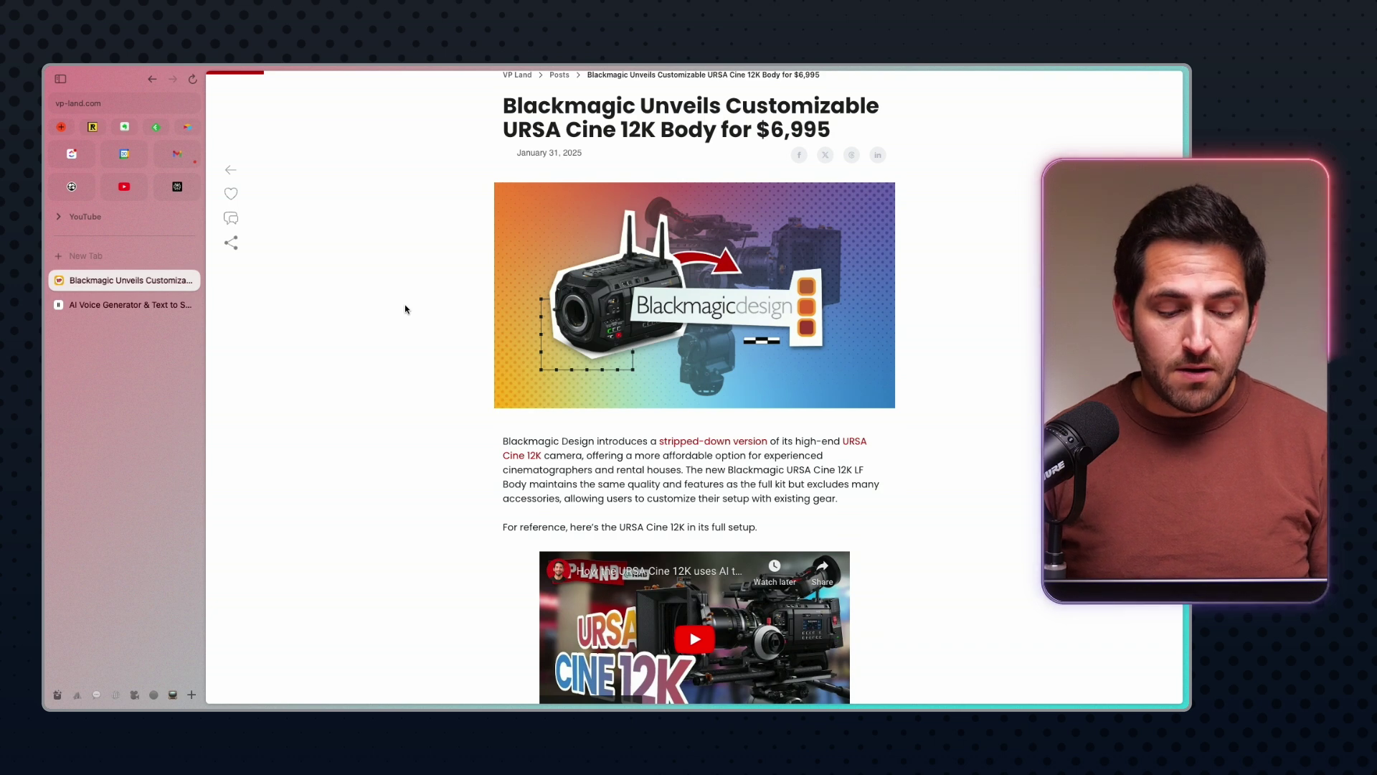
scroll(405, 309, "down", 1)
scroll(406, 308, "up", 3)
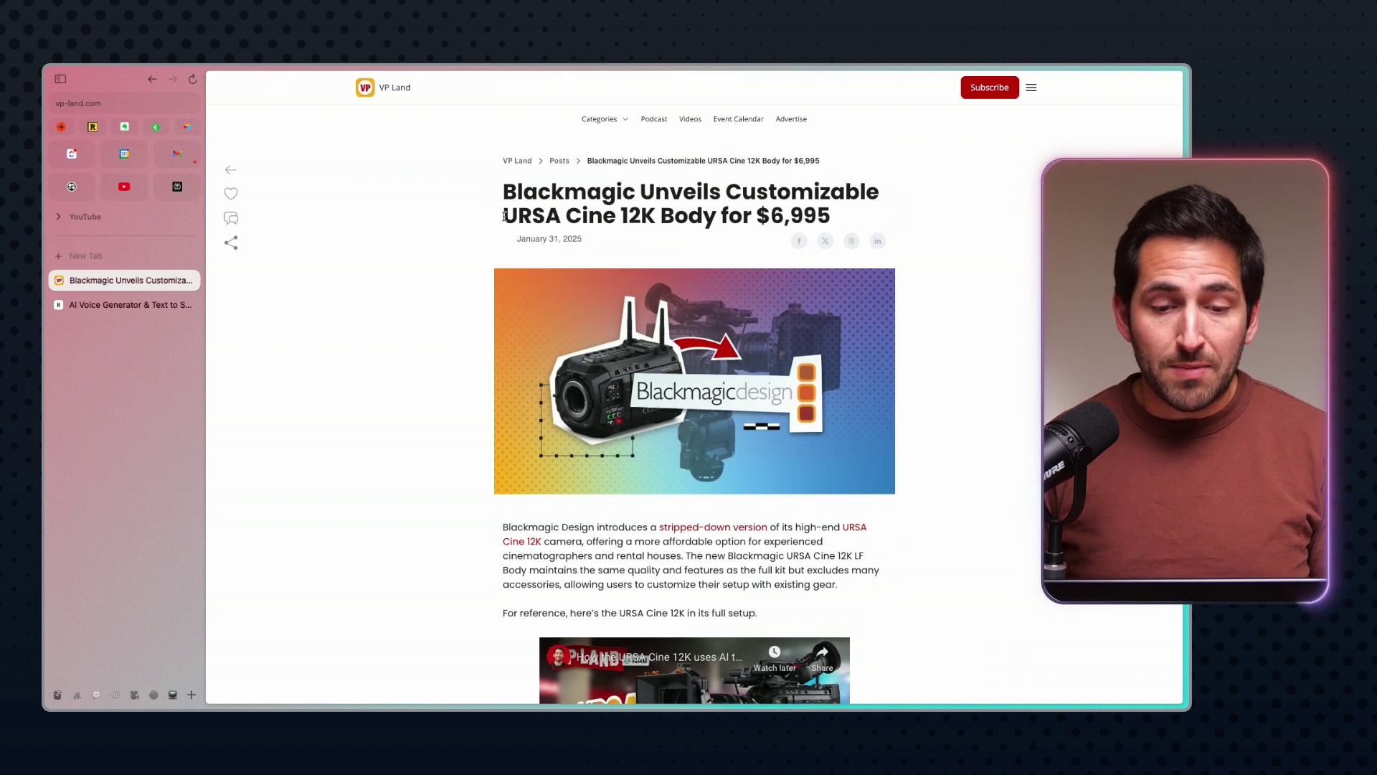
key("super+shift+c")
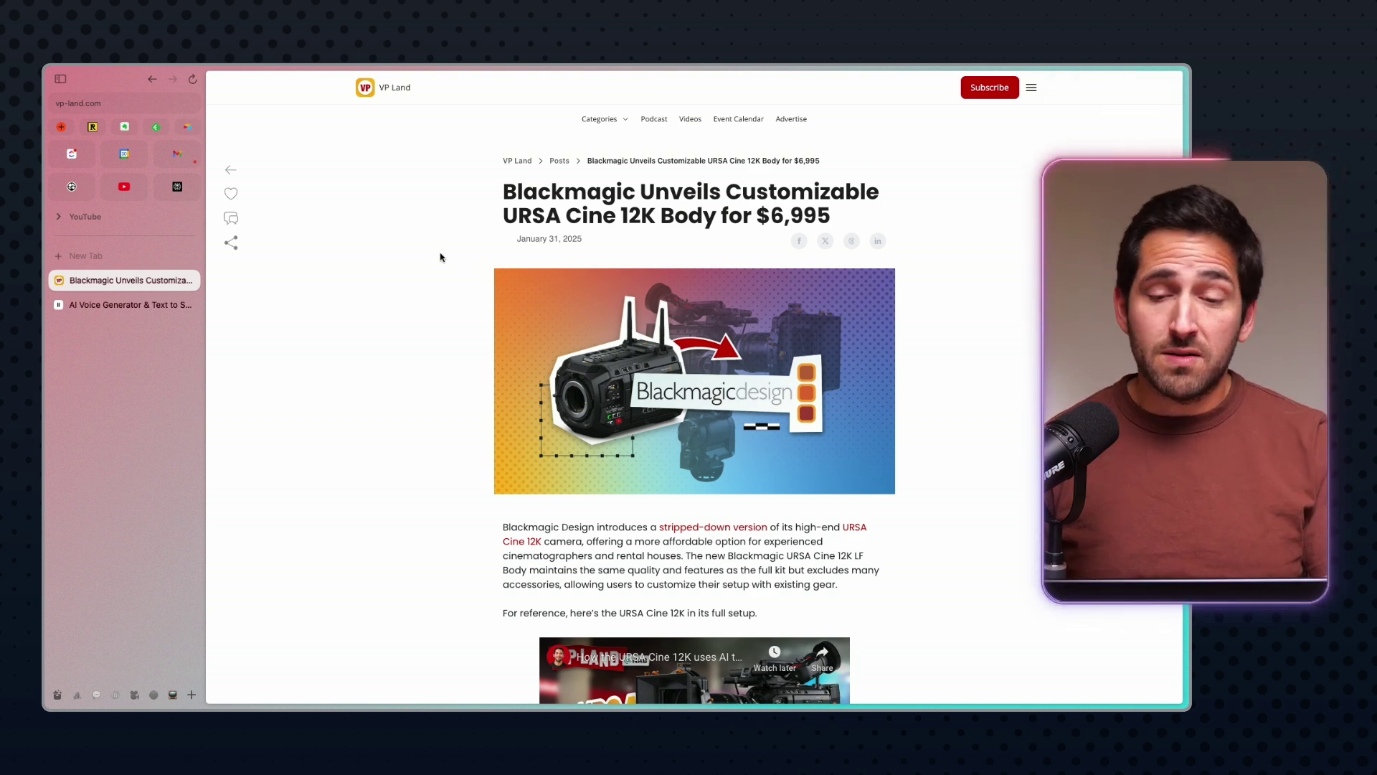
Switch to ElevenLabs Studio and set up a new article from the copied URL with Brian as the default voice
left_click(131, 305)
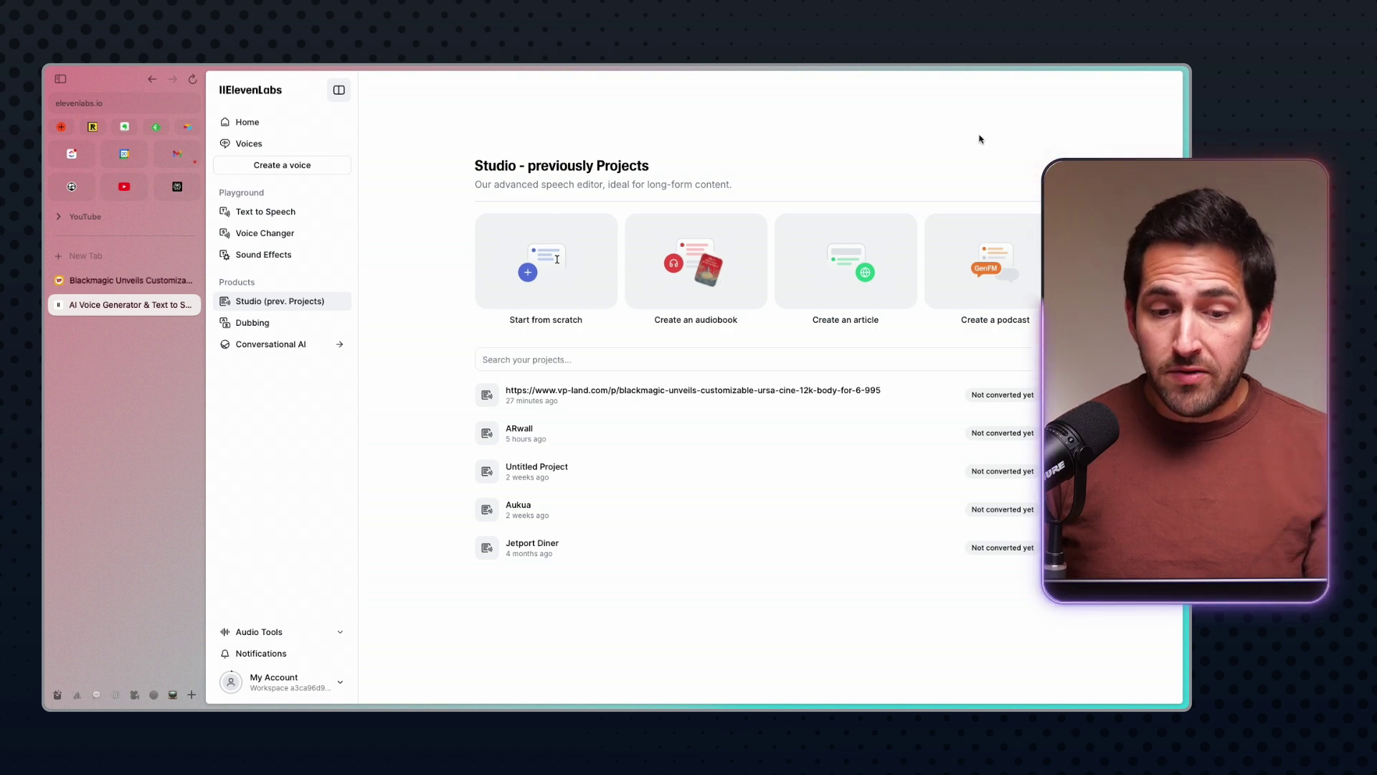
left_click(867, 259)
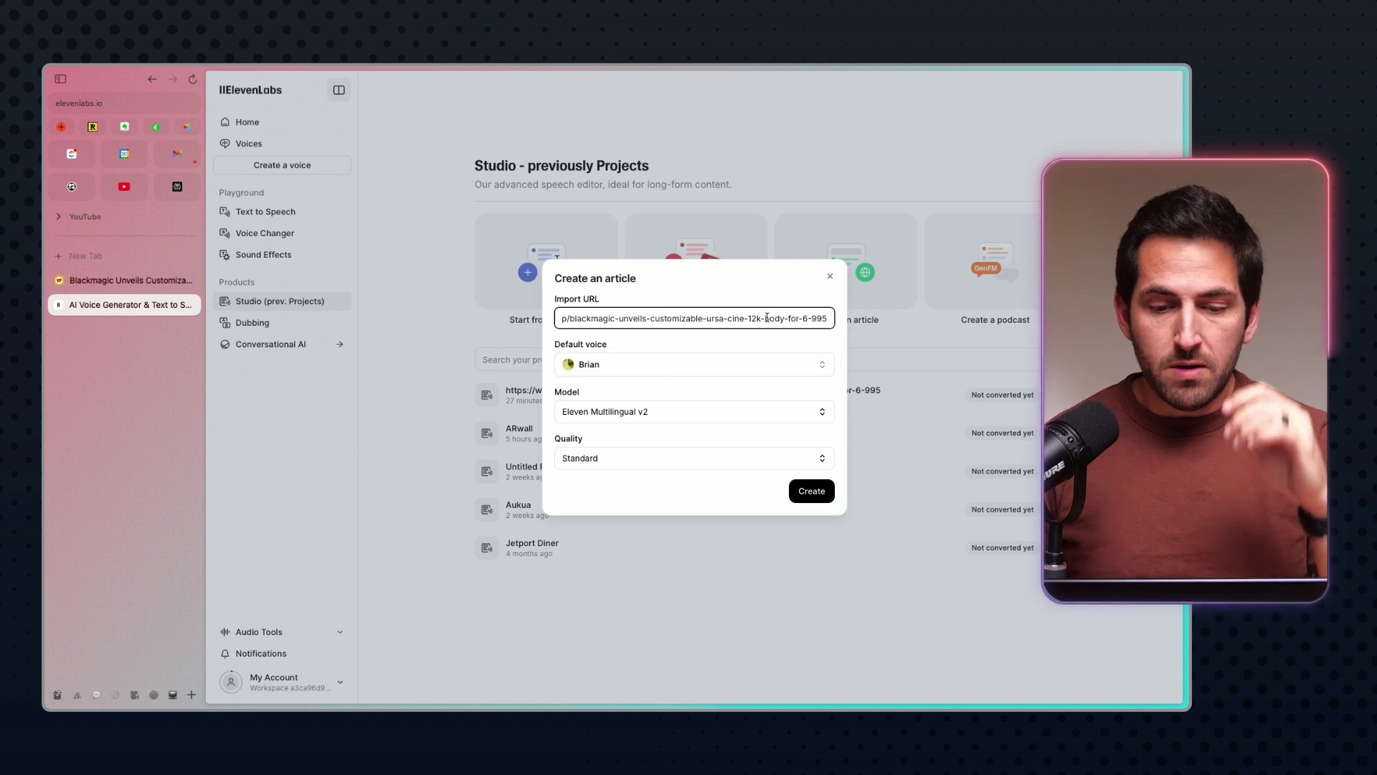
left_click(568, 364)
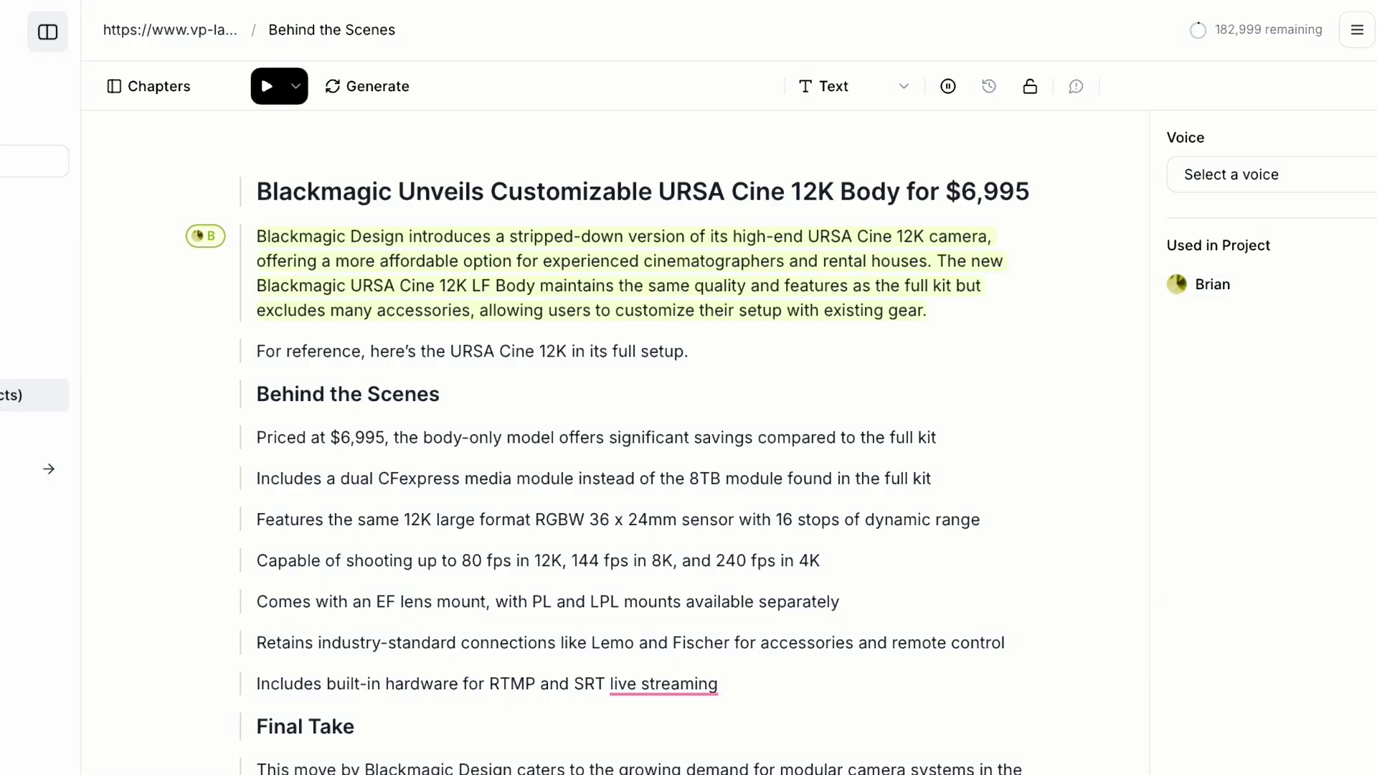
Delete the "For reference" line and the "Behind the Scenes" and "Final Take" headings from the article script
left_click_drag(439, 394, 241, 357)
key("BackSpace")
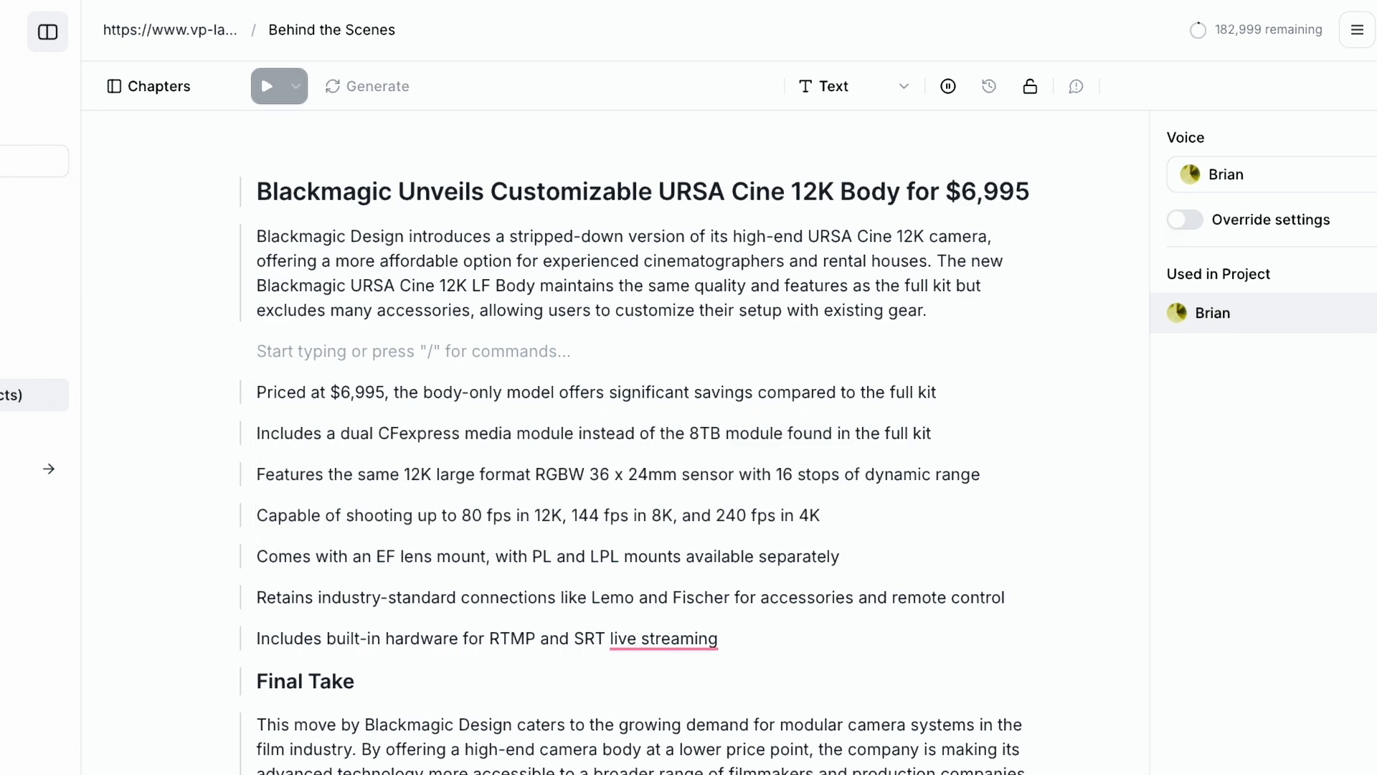
key("BackSpace")
triple_click(337, 640)
key("BackSpace")
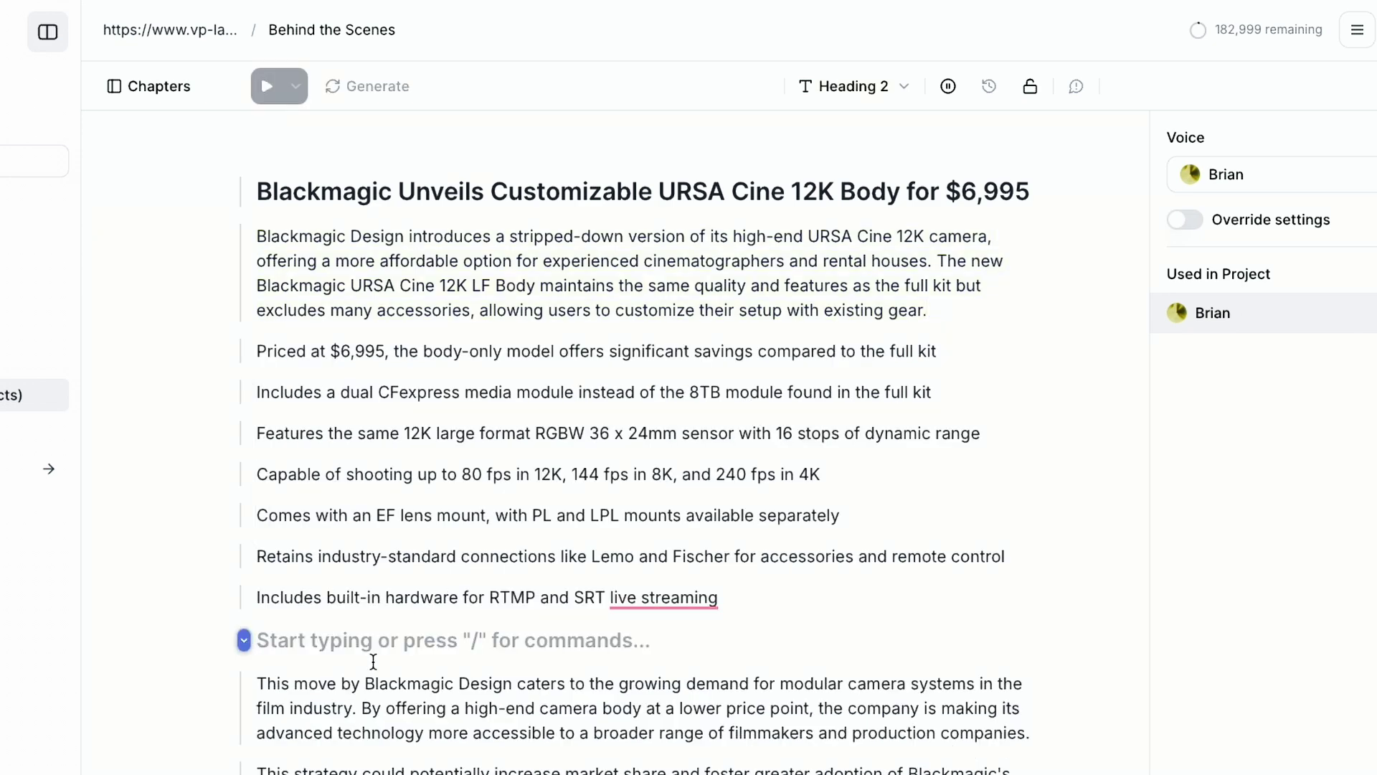
key("BackSpace")
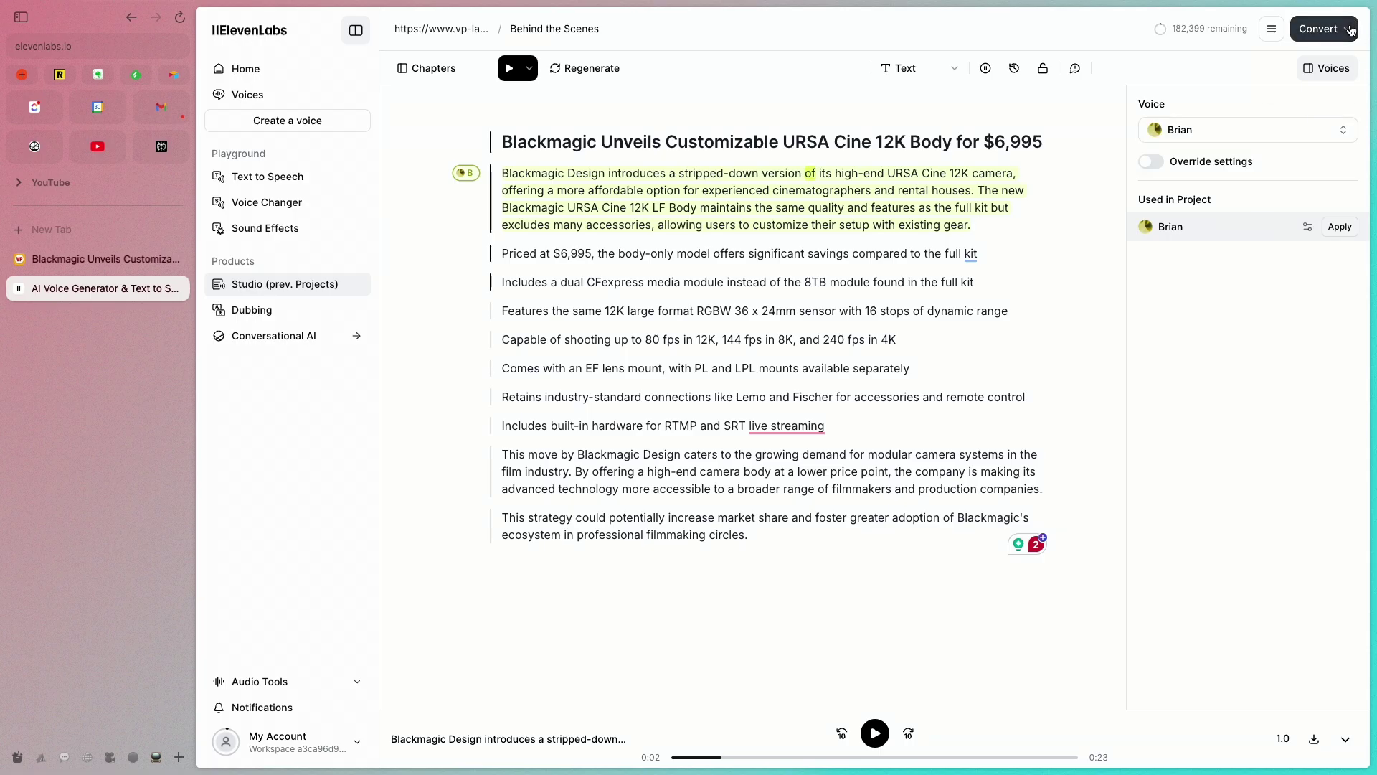
Convert the whole project to audio, including all remaining unconverted text
left_click(1350, 29)
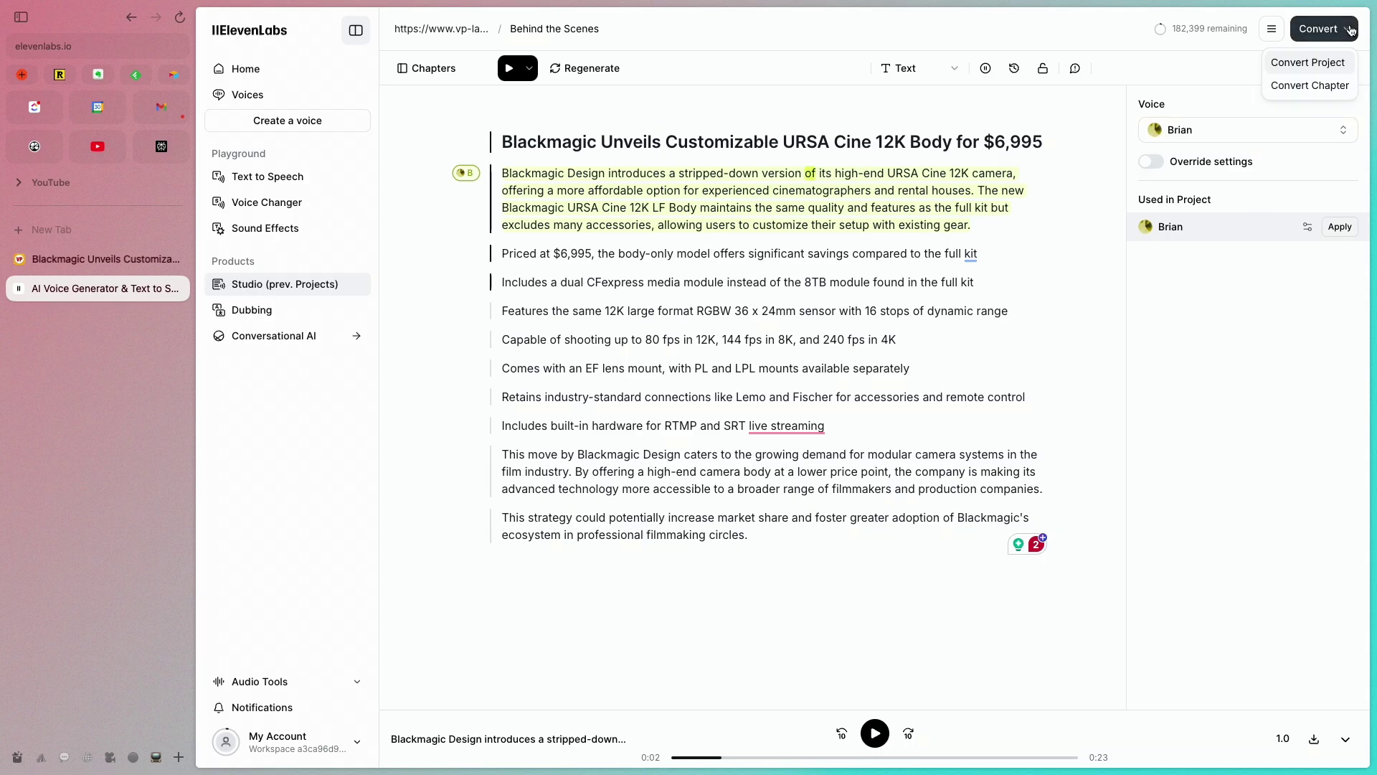
left_click(1301, 65)
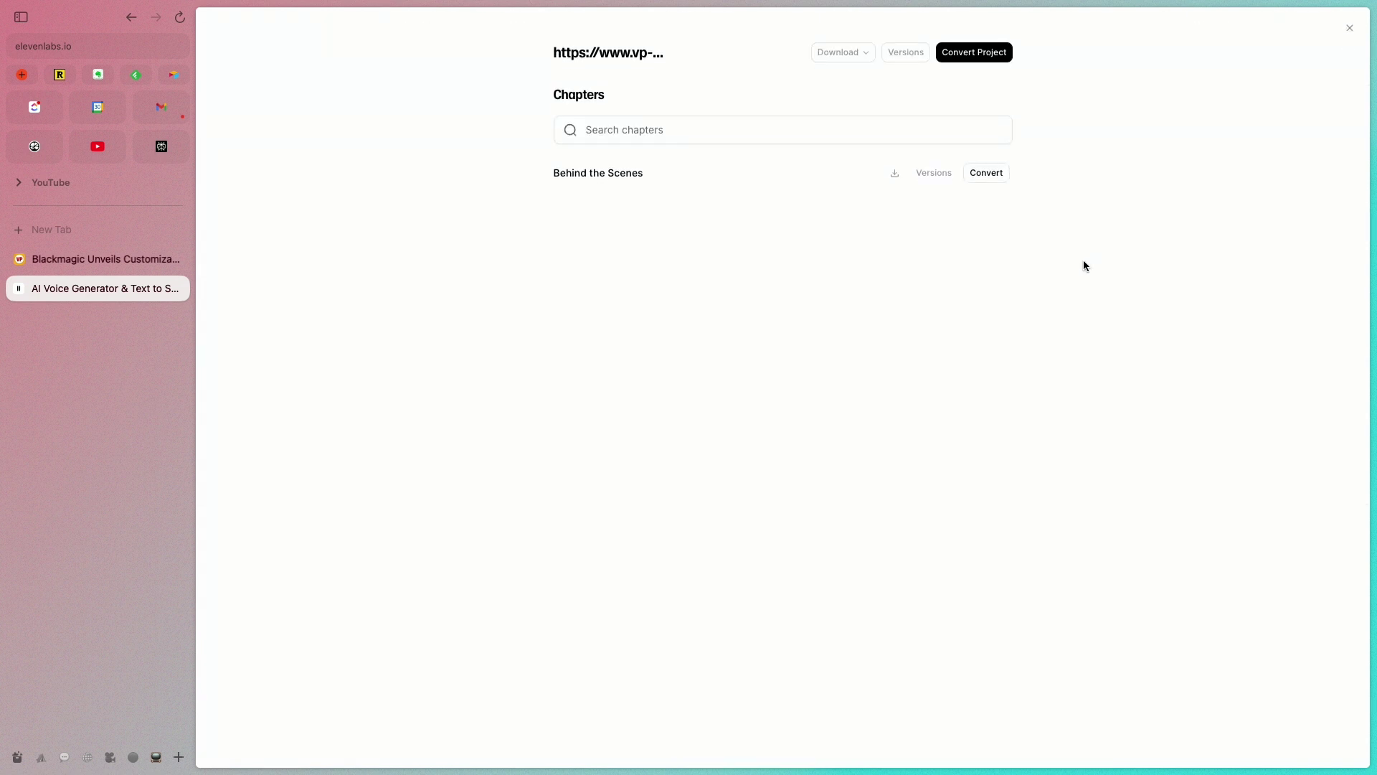
left_click(970, 60)
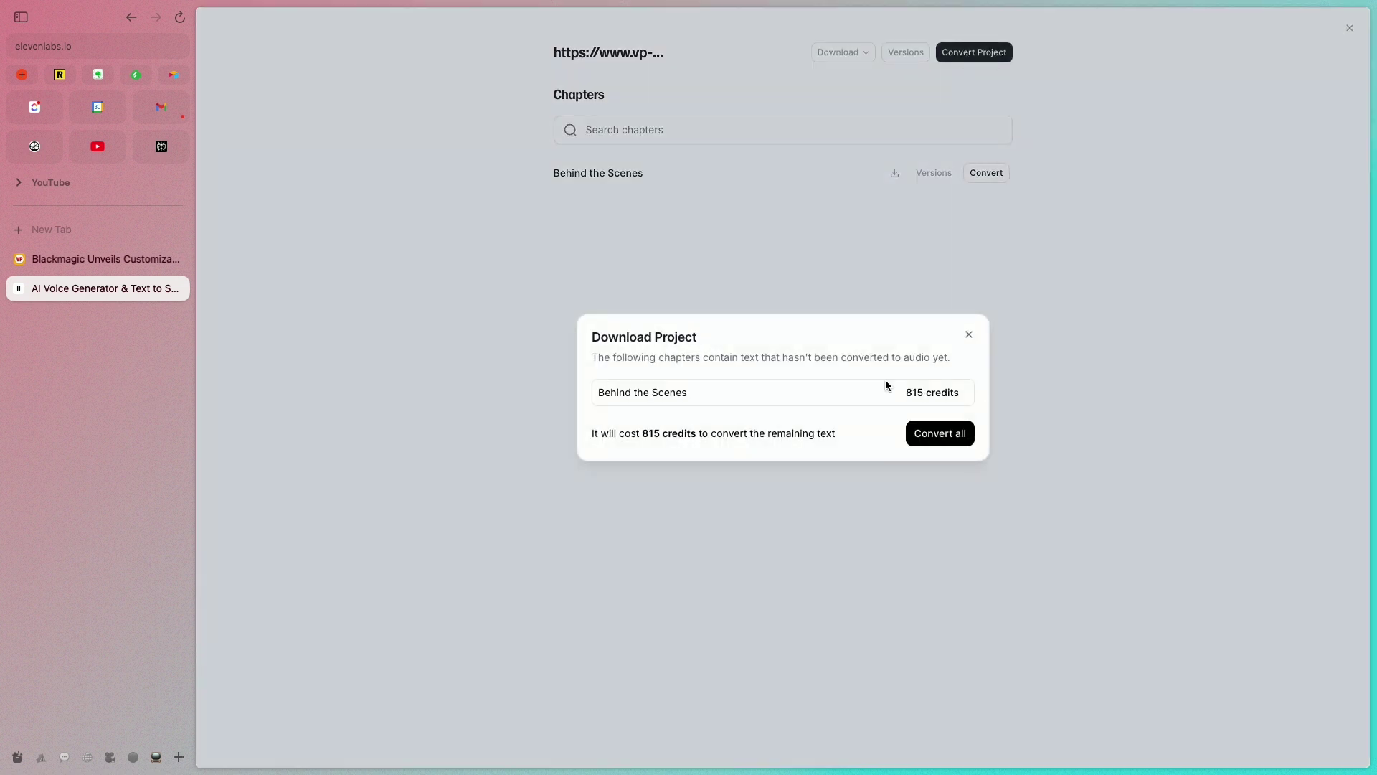
left_click(925, 435)
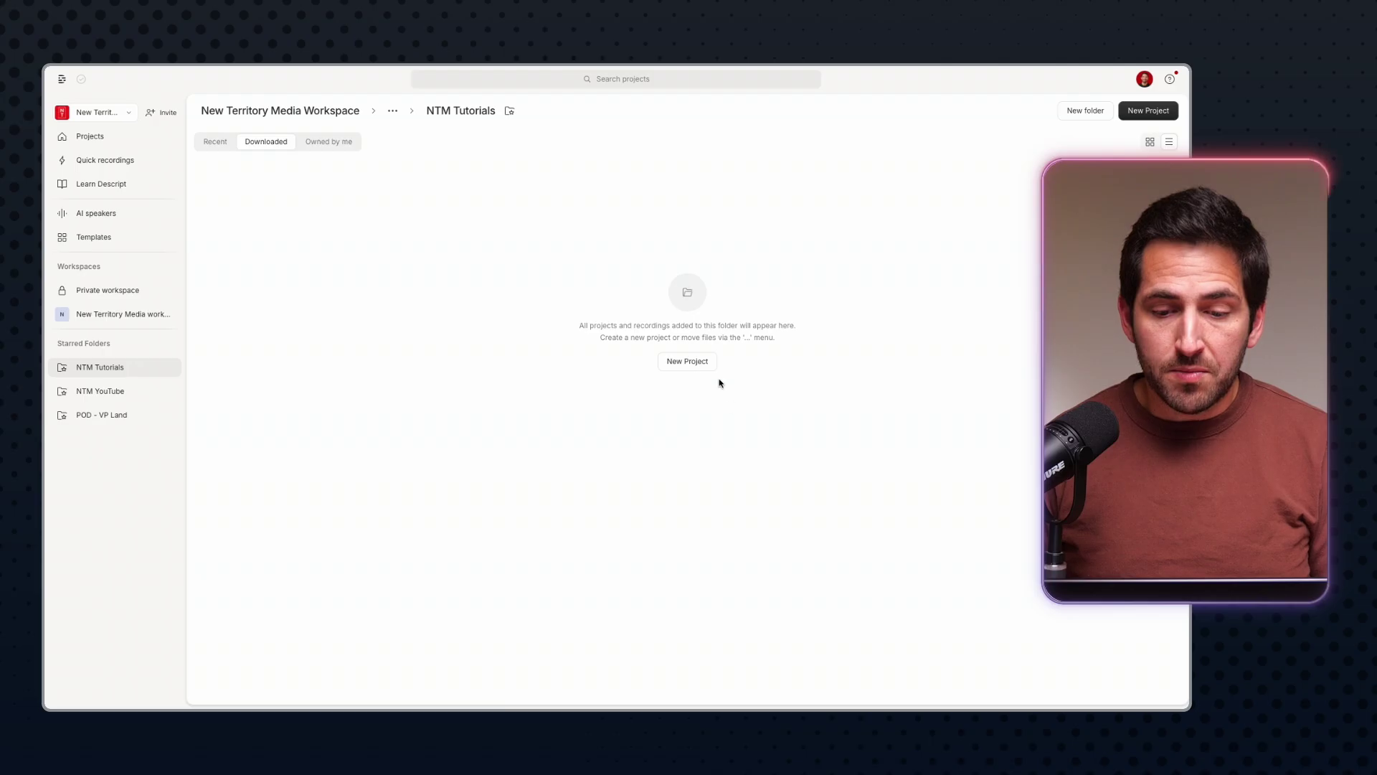
Create an audio project in Descript's NTM Tutorials folder and transcribe ElevenLabs_Behind_the_Scenes.mp3 with Narrator as the speaker
left_click(706, 362)
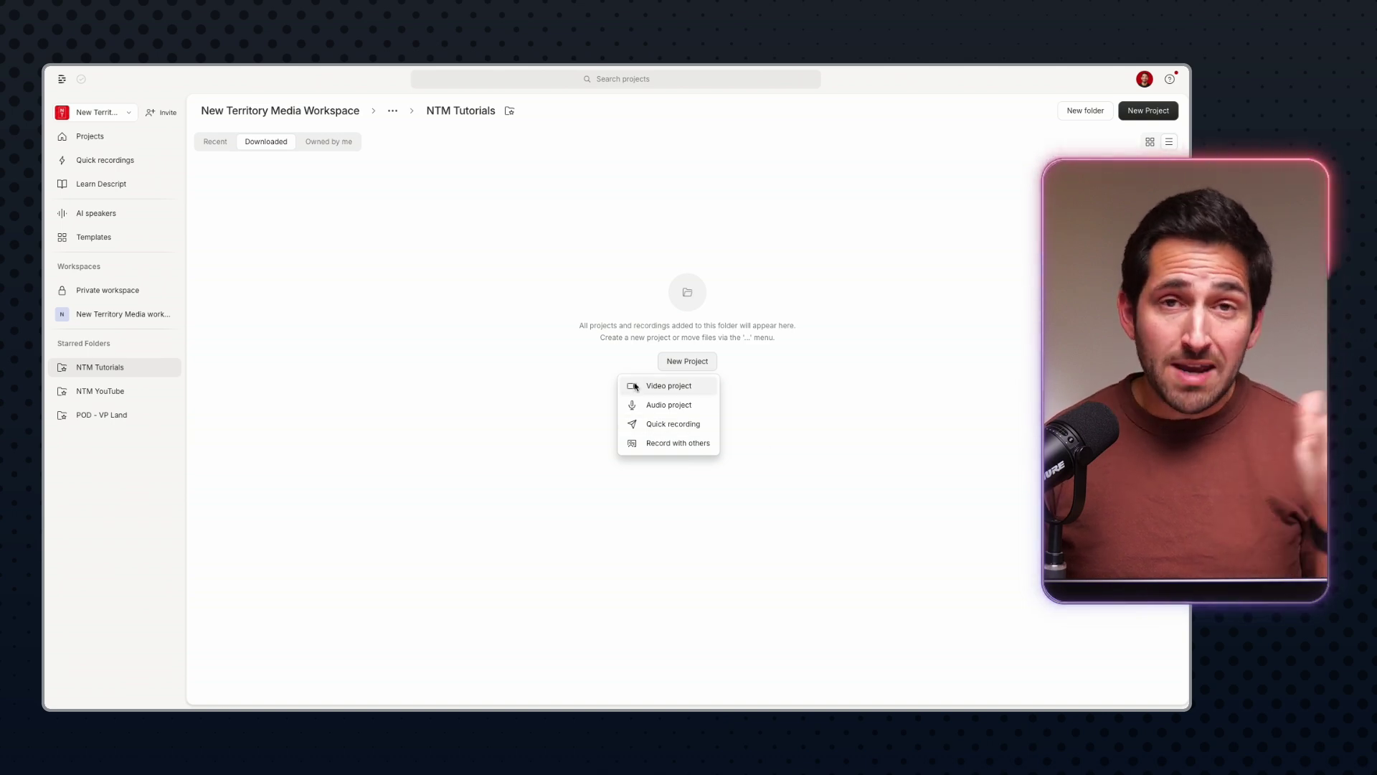
left_click(663, 406)
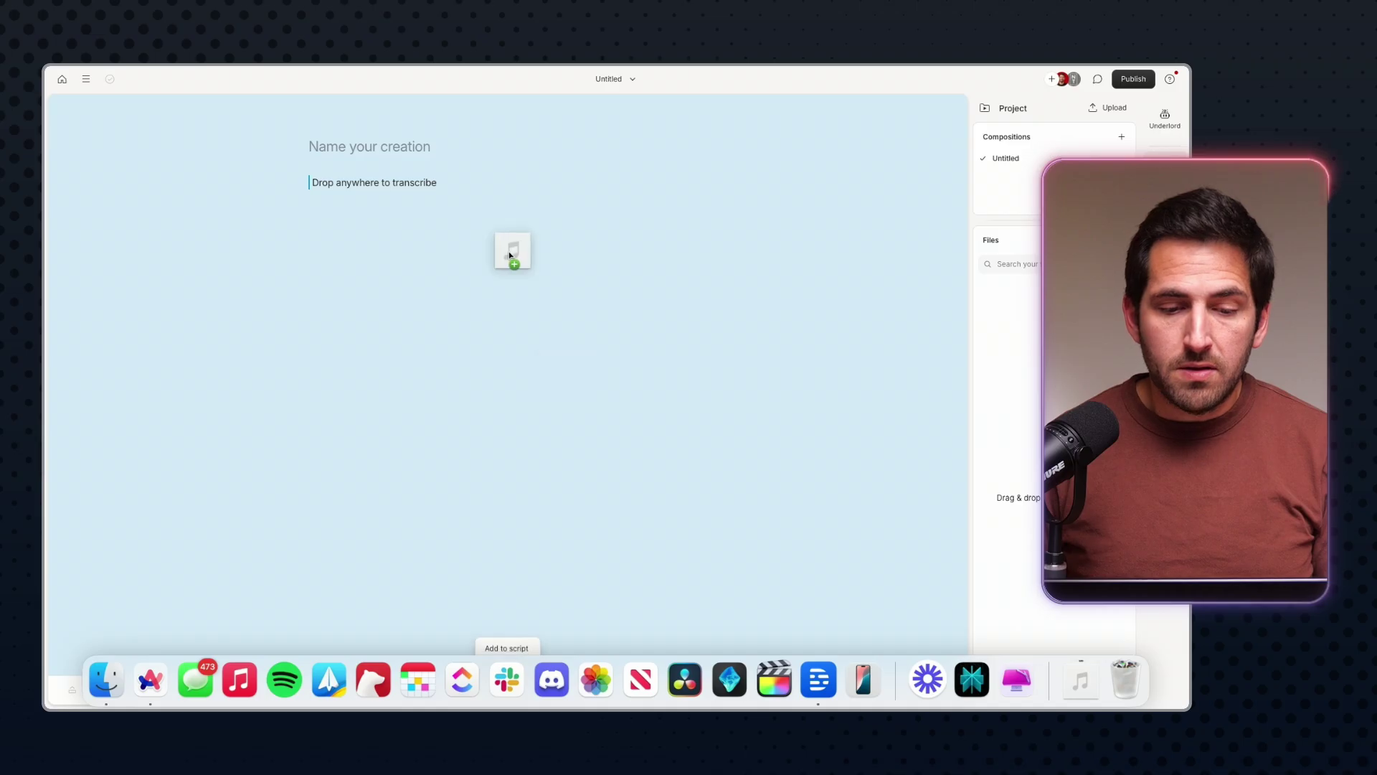
left_click_drag(509, 255, 510, 255)
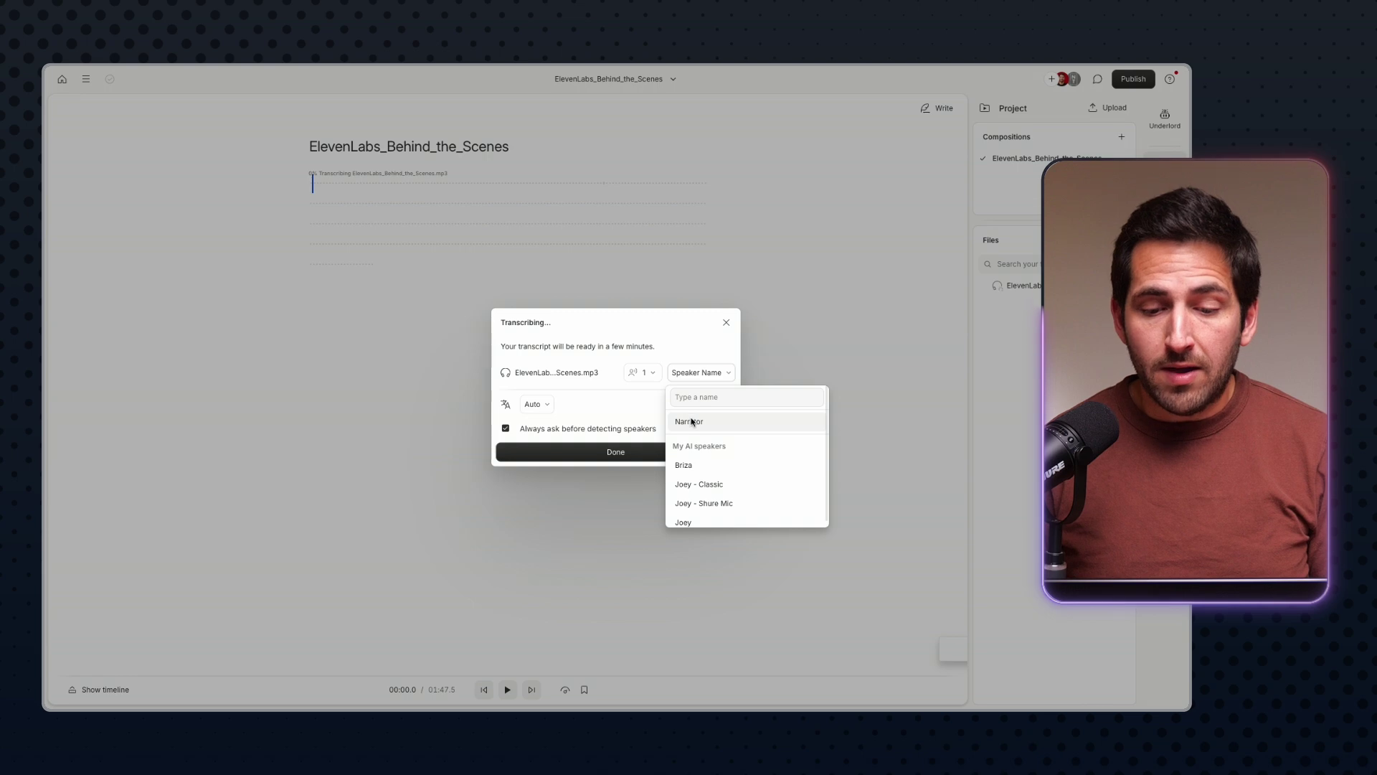
left_click(690, 421)
left_click(625, 452)
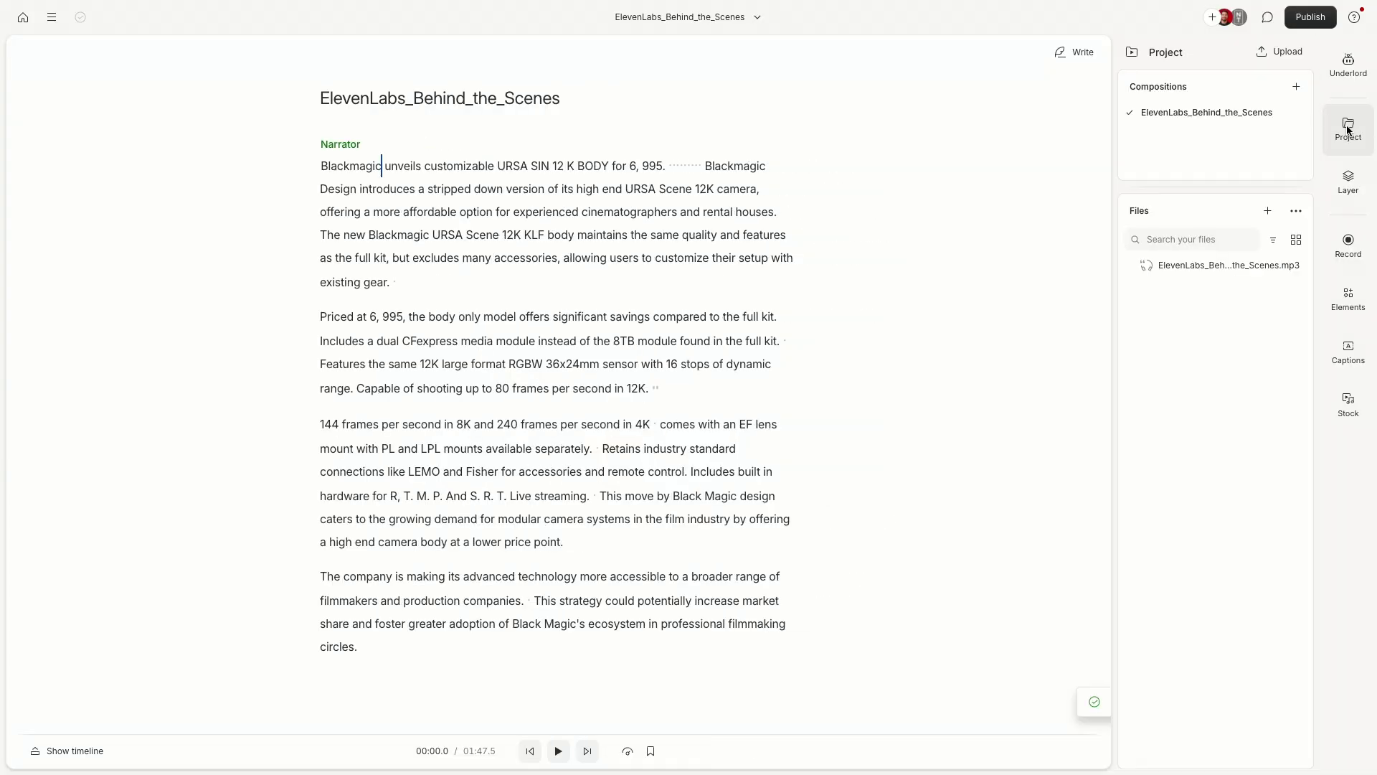
left_click(1267, 212)
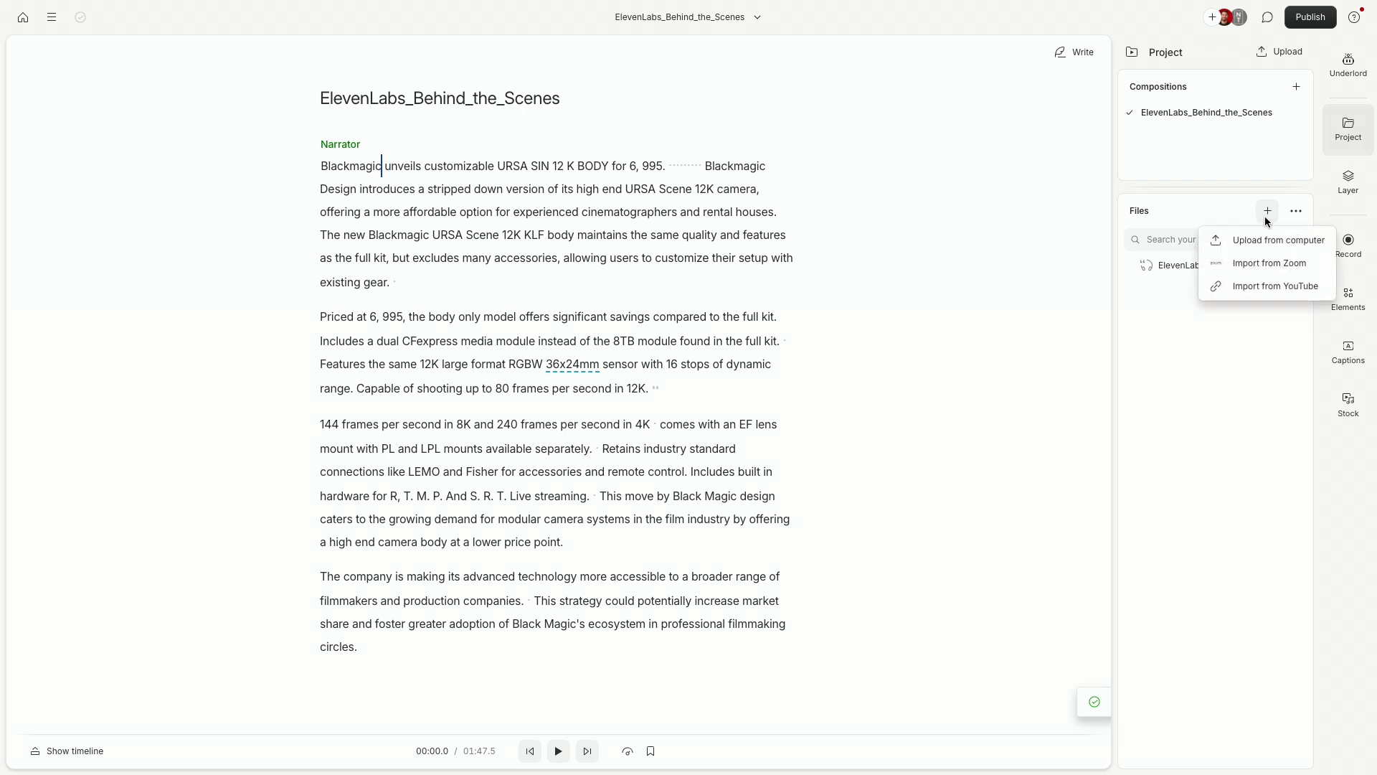
left_click(1225, 403)
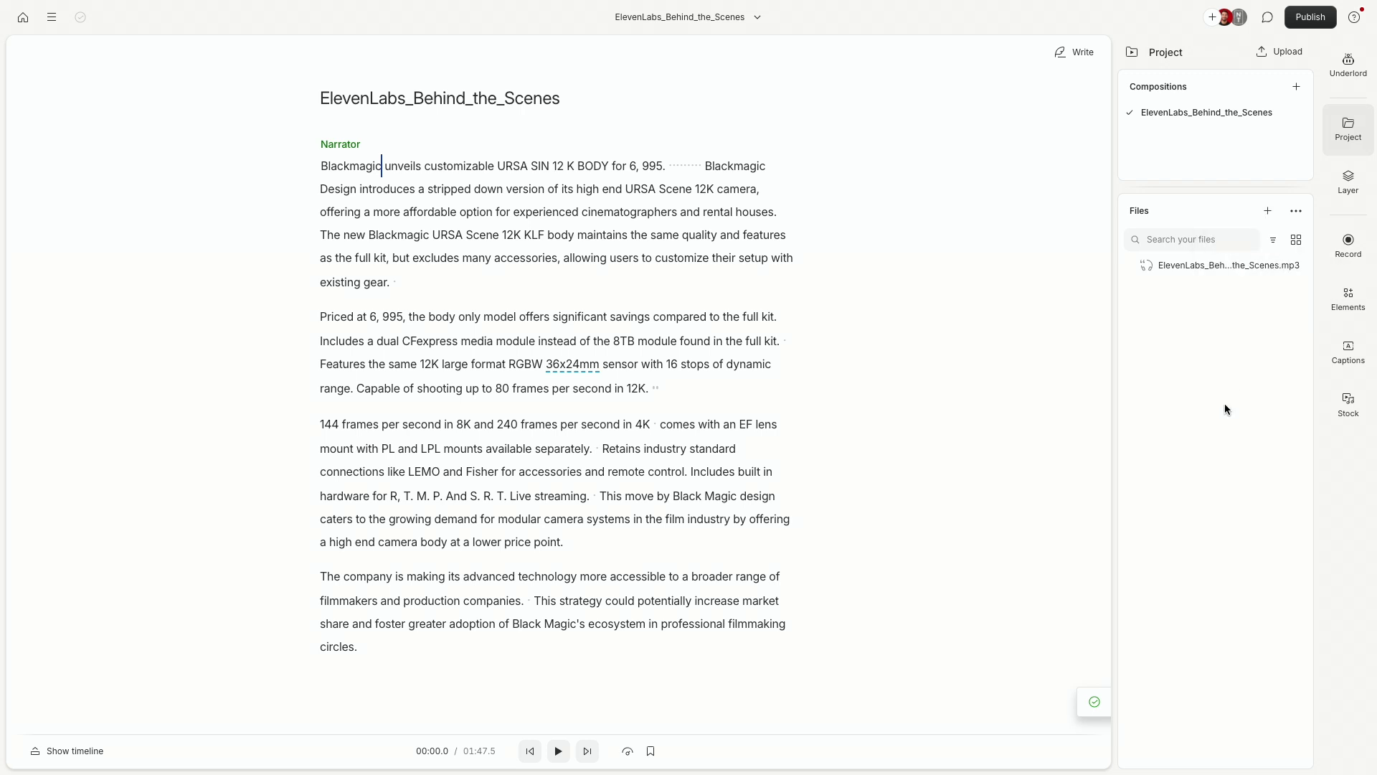
Play the narration from different points in the first transcript paragraph, including "introduces" and the "The new Blackmagic" sentence
key("Home")
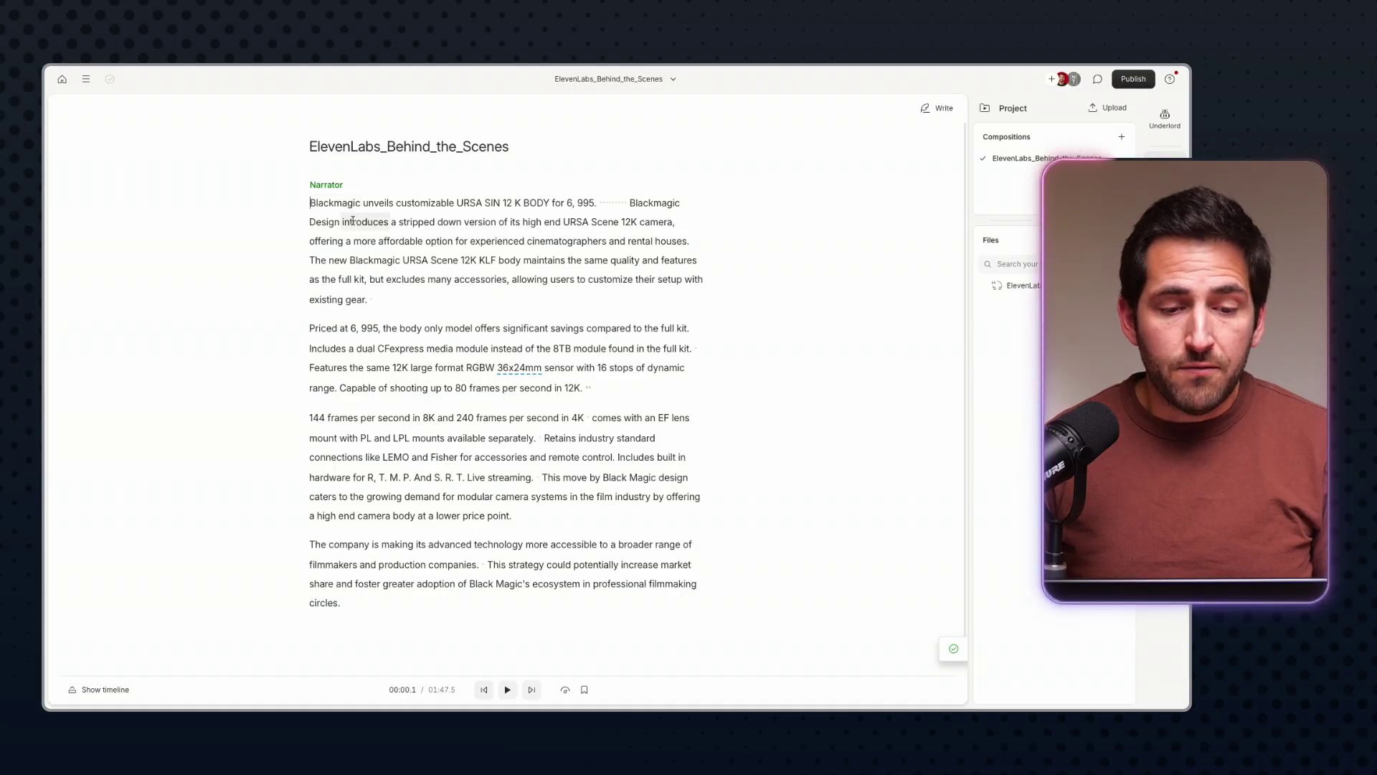
double_click(352, 221)
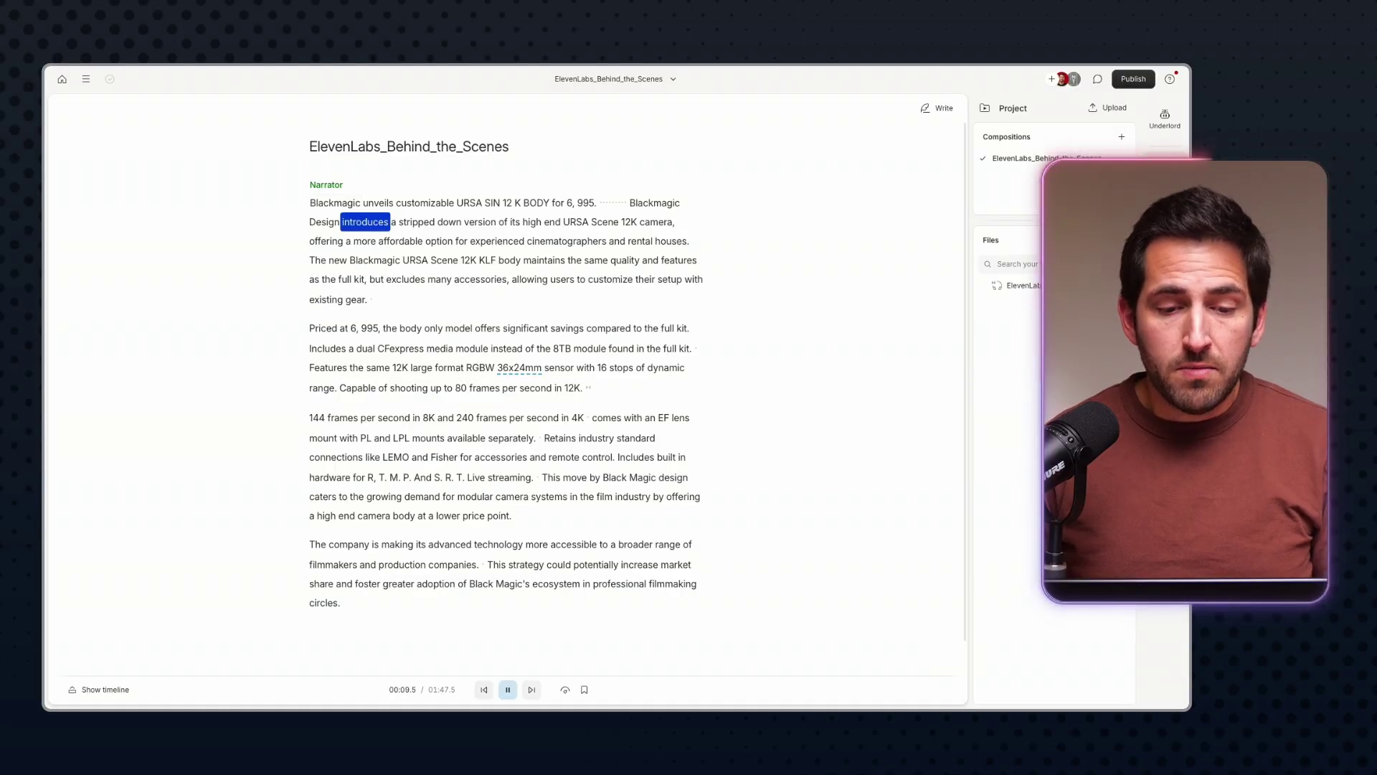
left_click(352, 221)
left_click(386, 254)
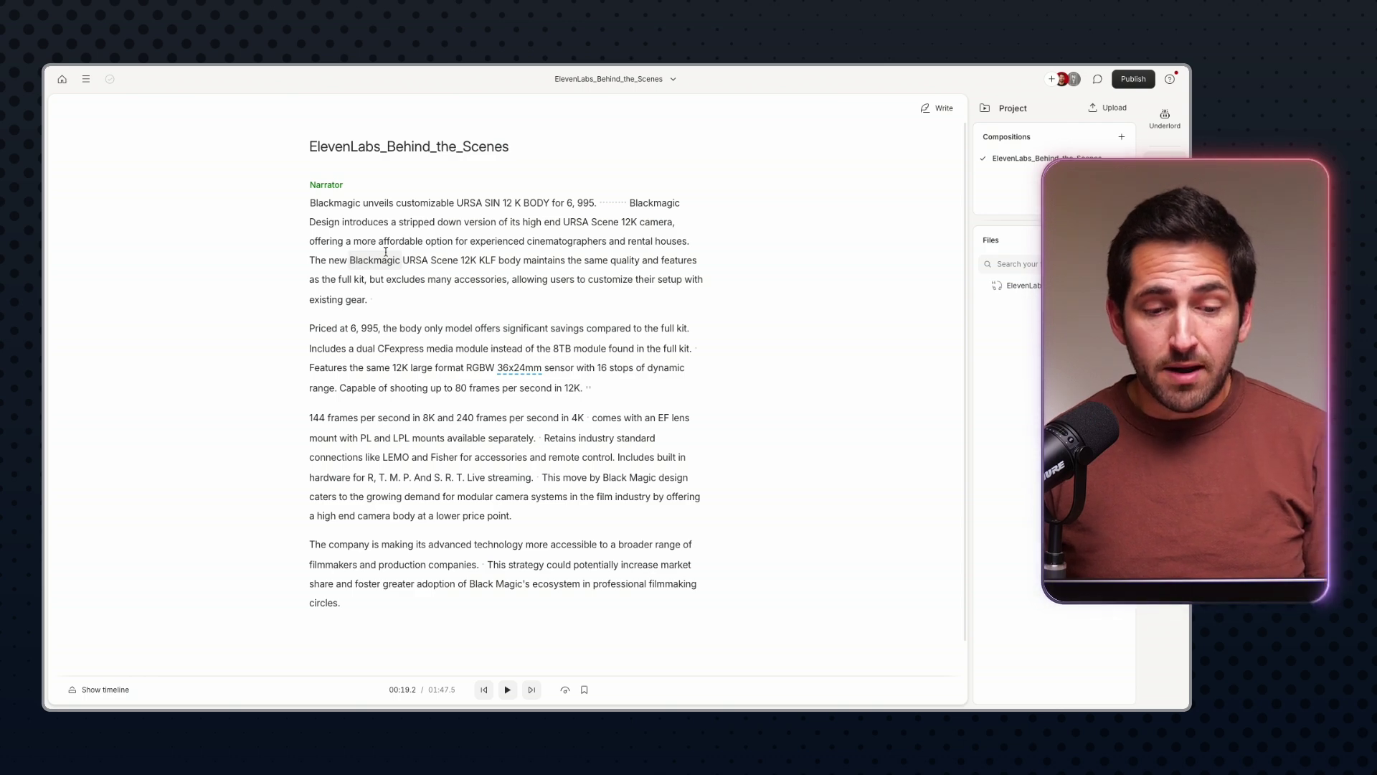
key("space")
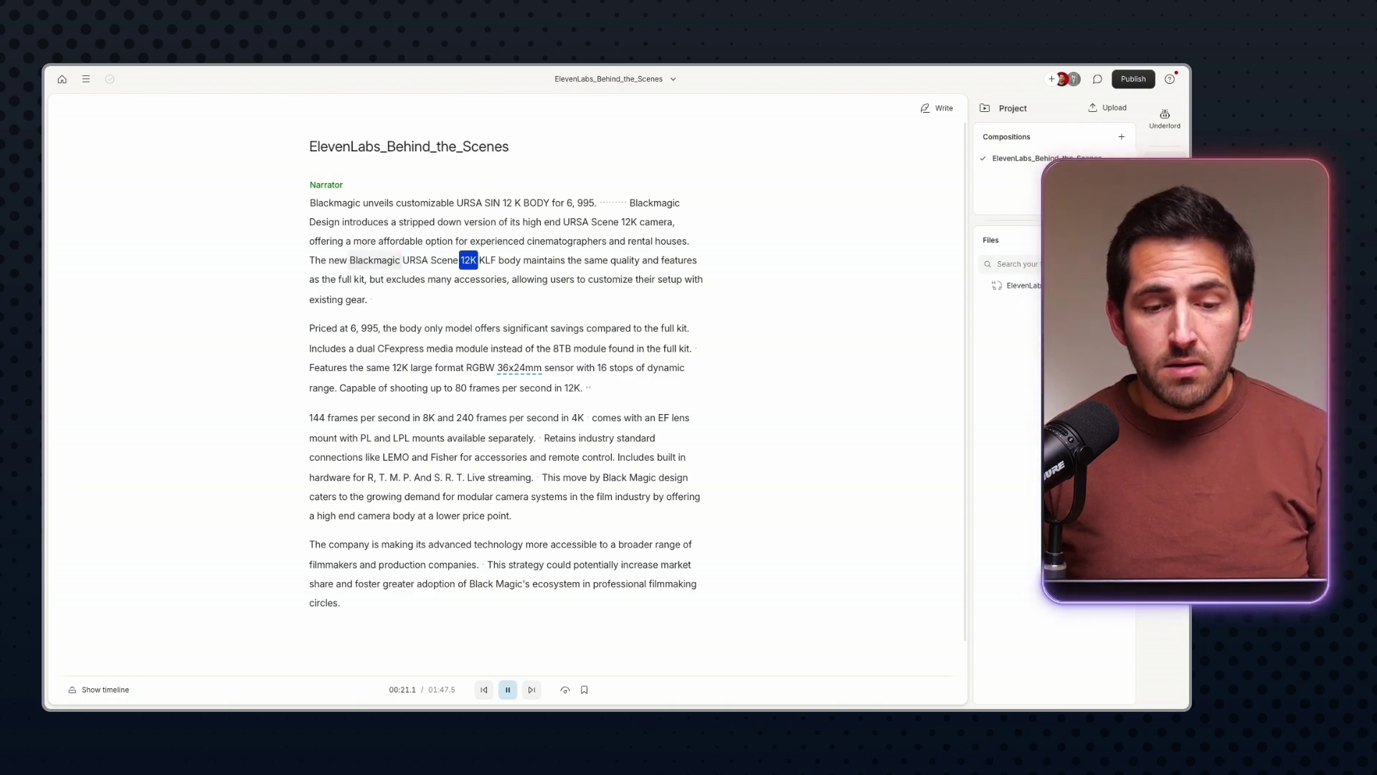
key("space")
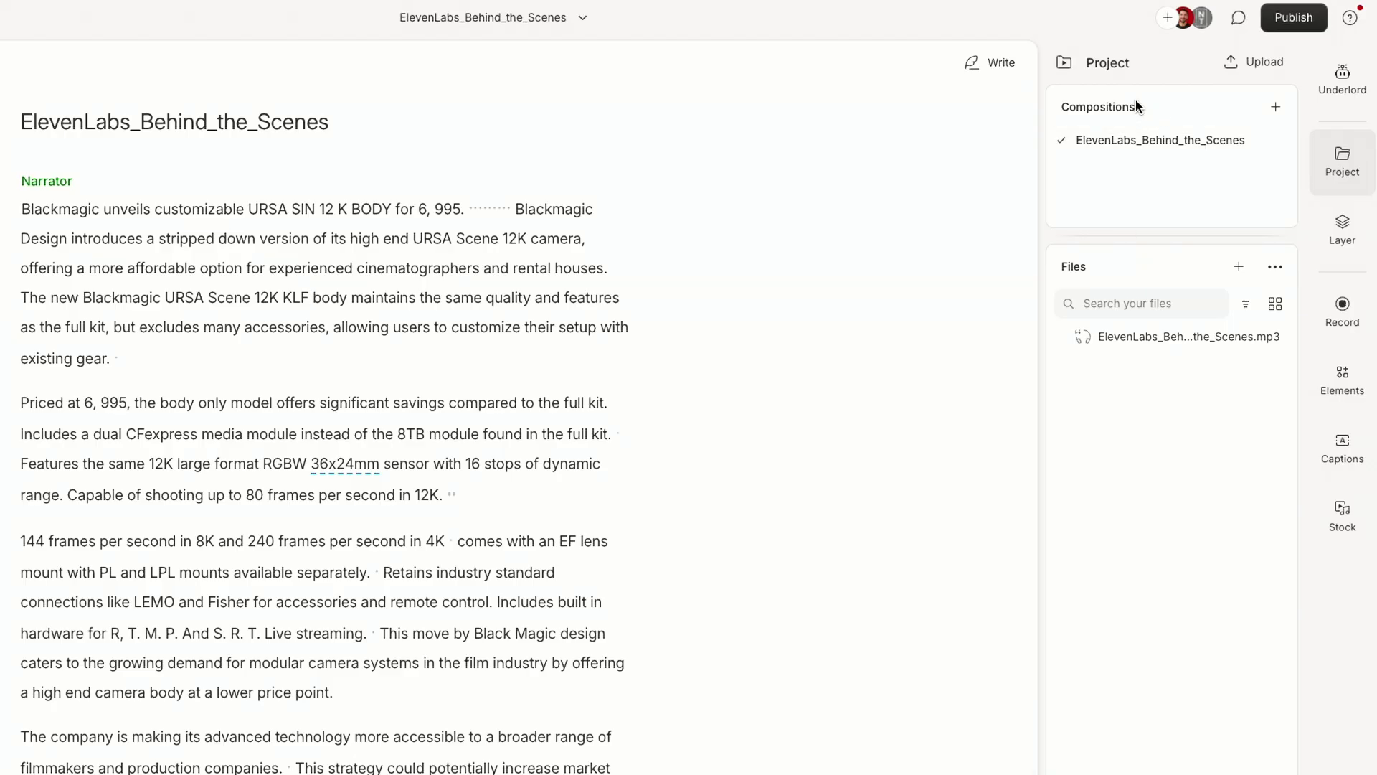
Change the ElevenLabs_Behind_the_Scenes composition from audio to video
left_click(1277, 141)
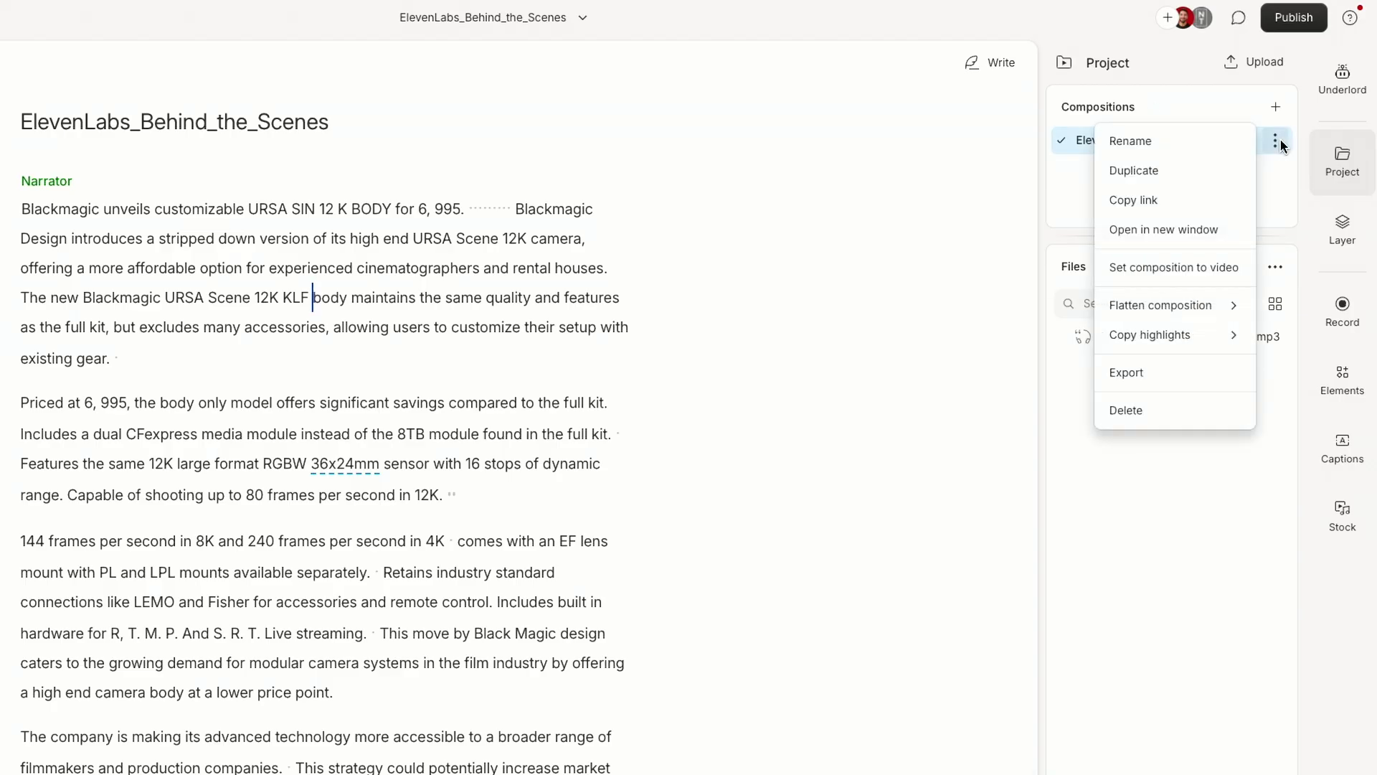
left_click(1196, 279)
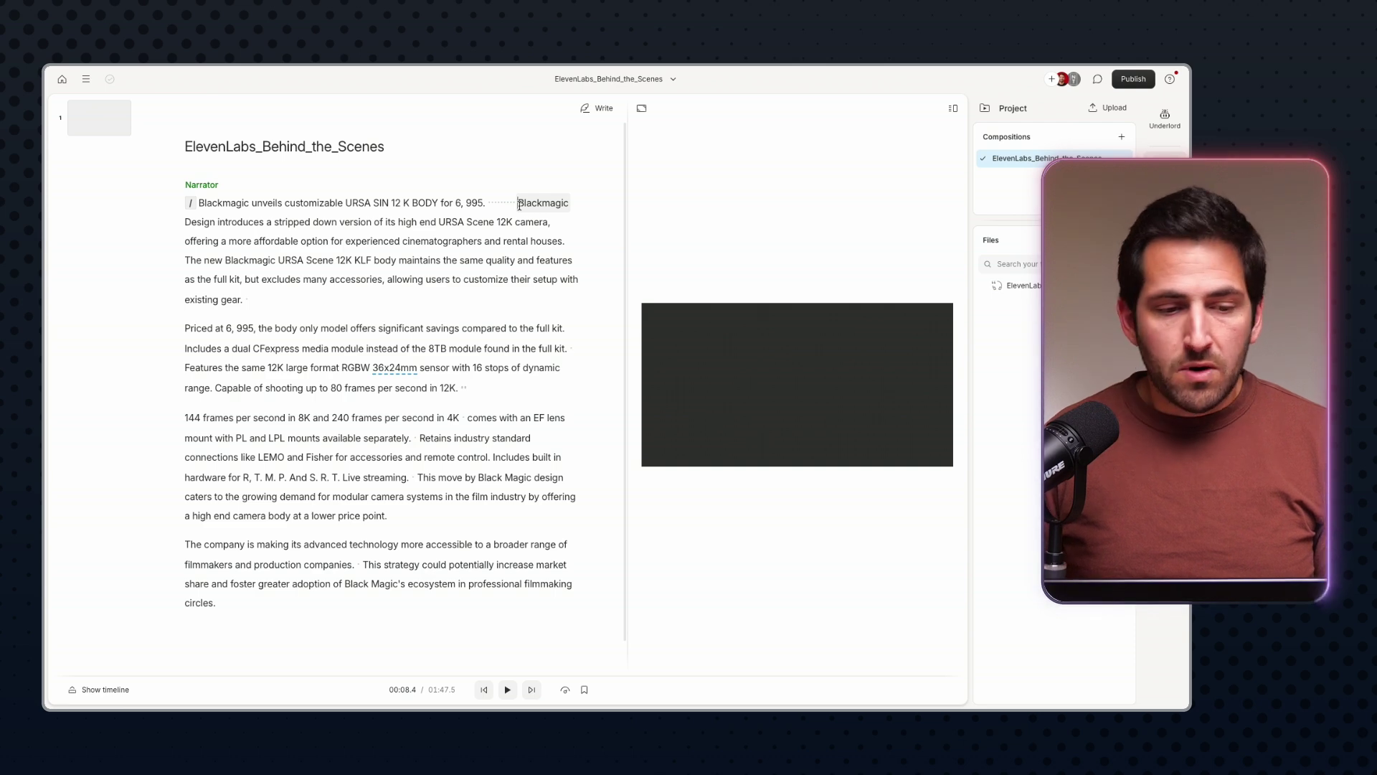
Split the script into six scenes with breaks before "Blackmagic Design", "The new Blackmagic", "Priced at", "144 frames" and "The company"
key("Return")
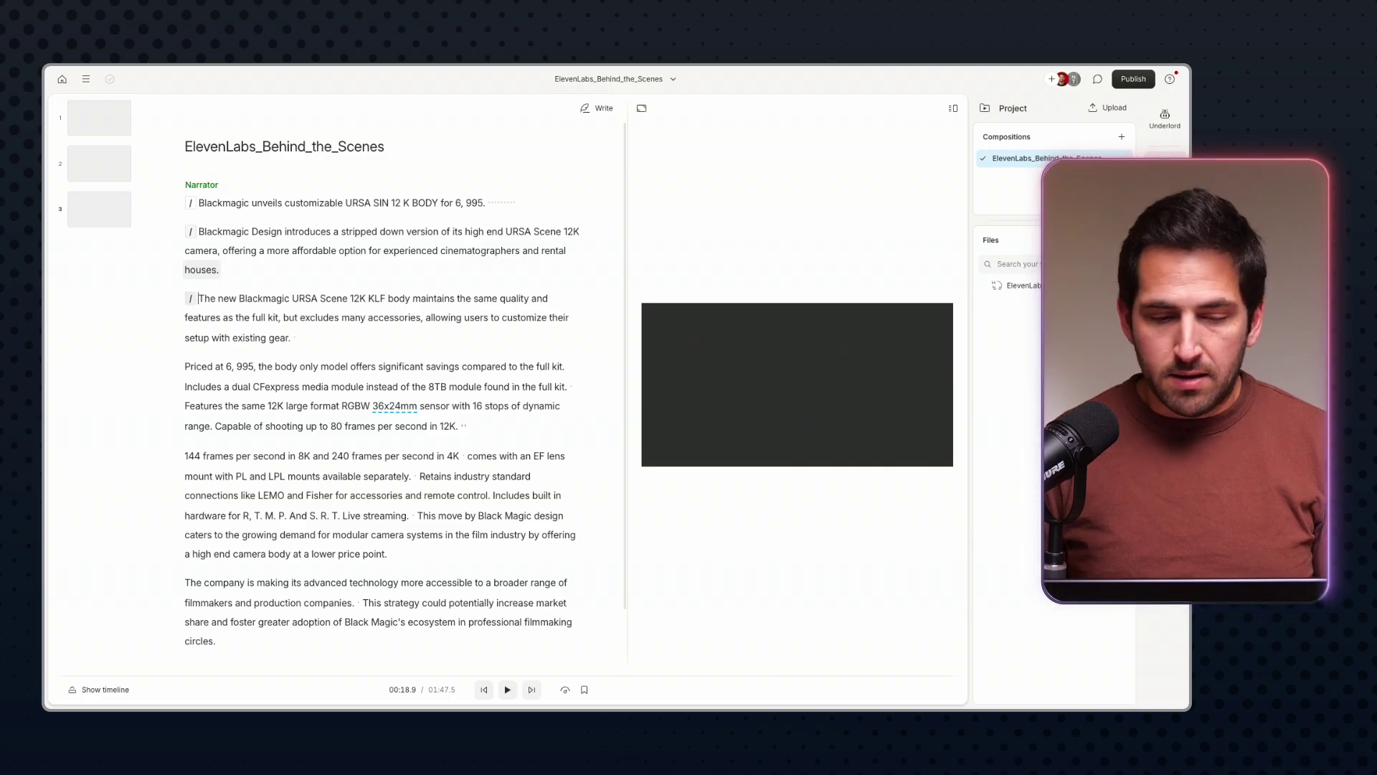
key("slash")
left_click(186, 446)
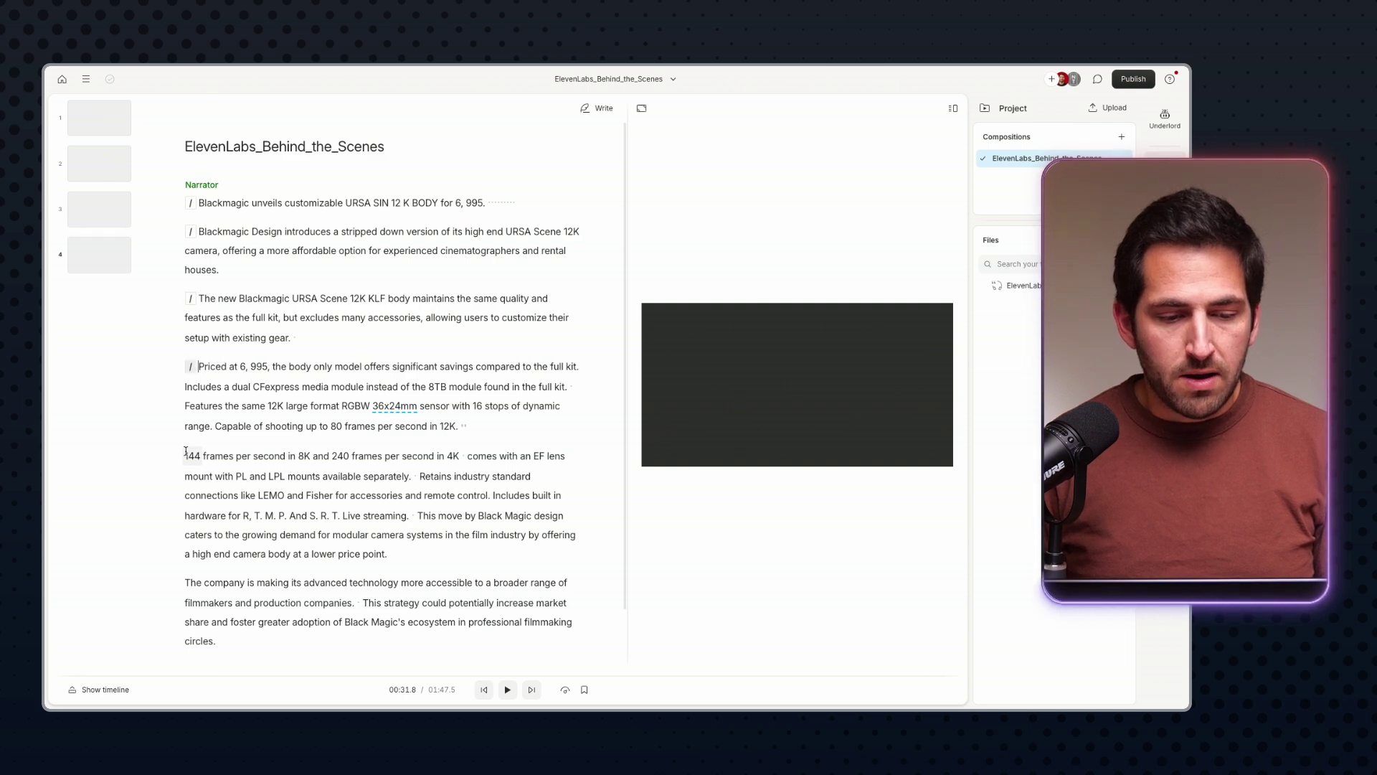
key("slash")
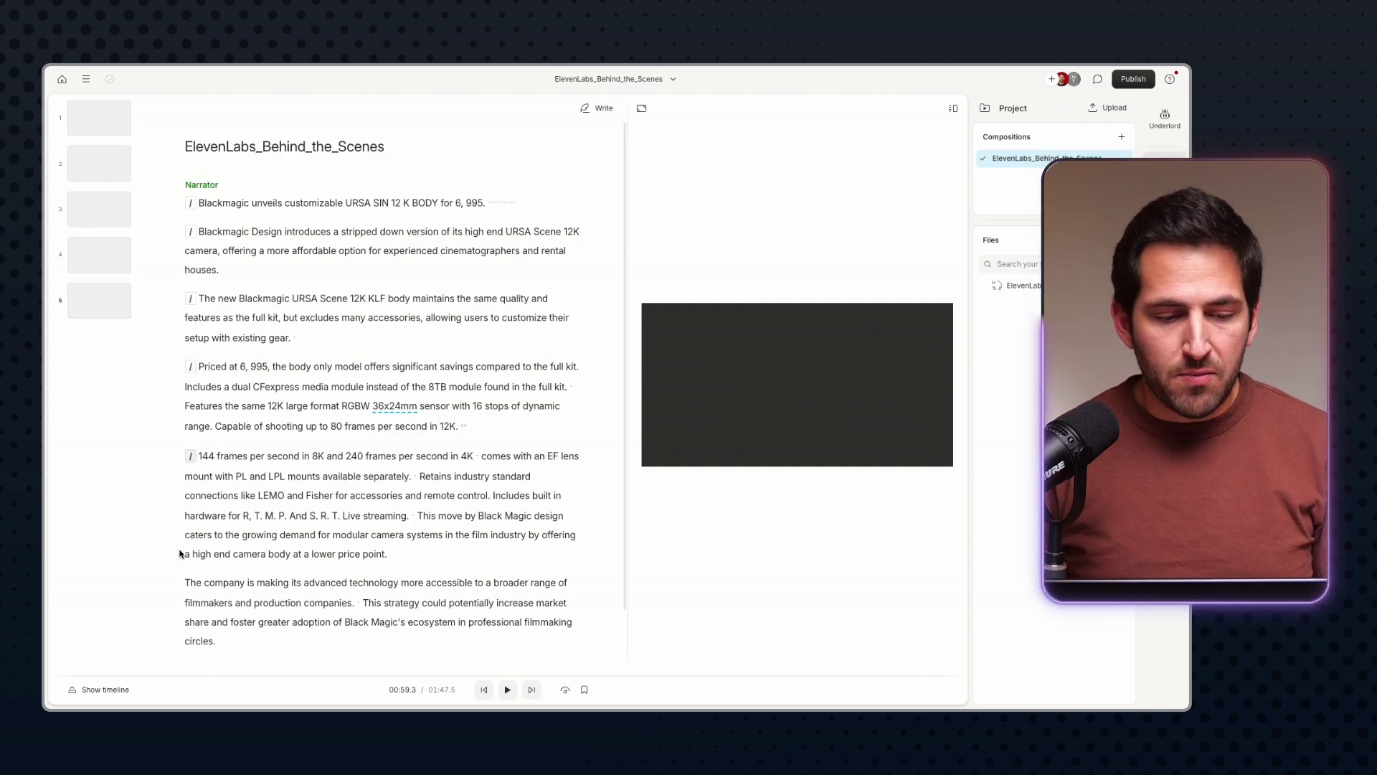
key("slash")
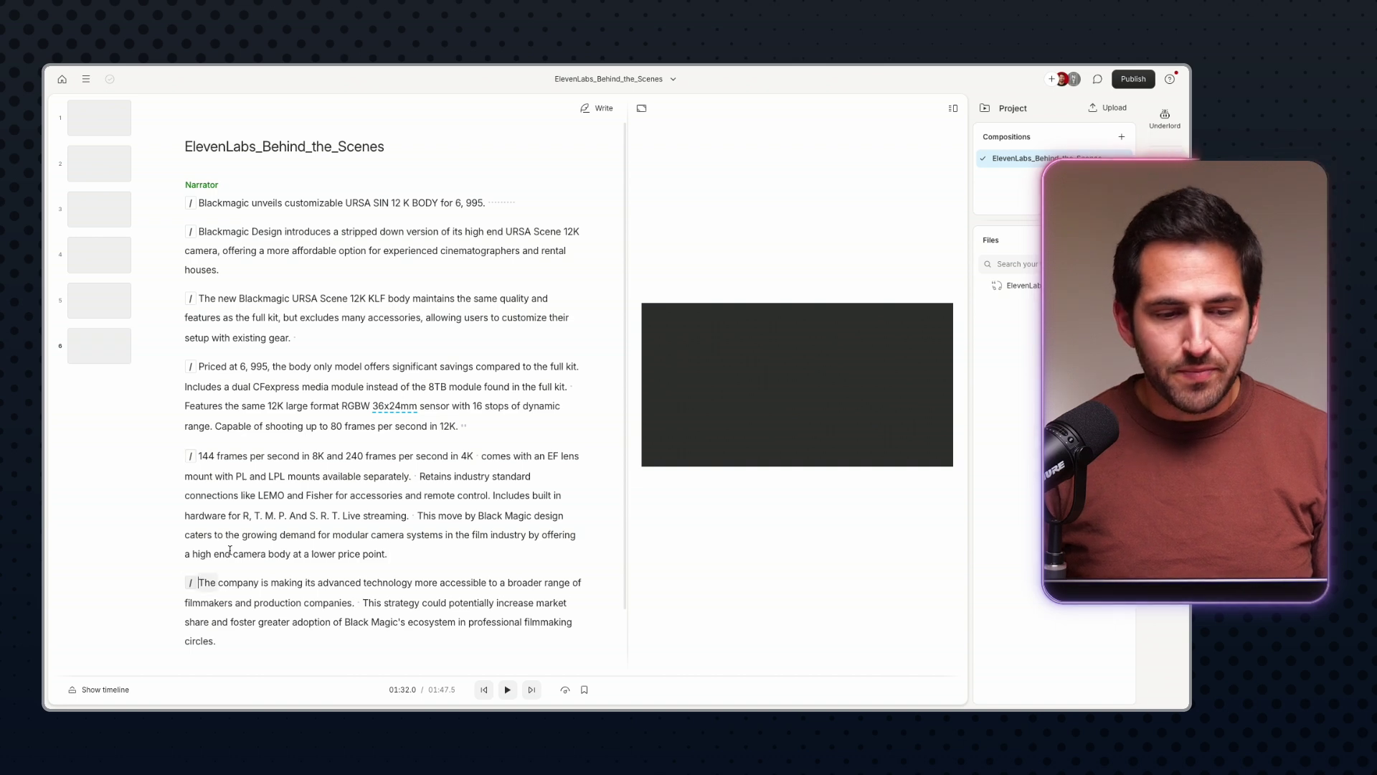
Go to the first scene's opening word and browse the available text, shape, waveform and progress bar elements
left_click(224, 205)
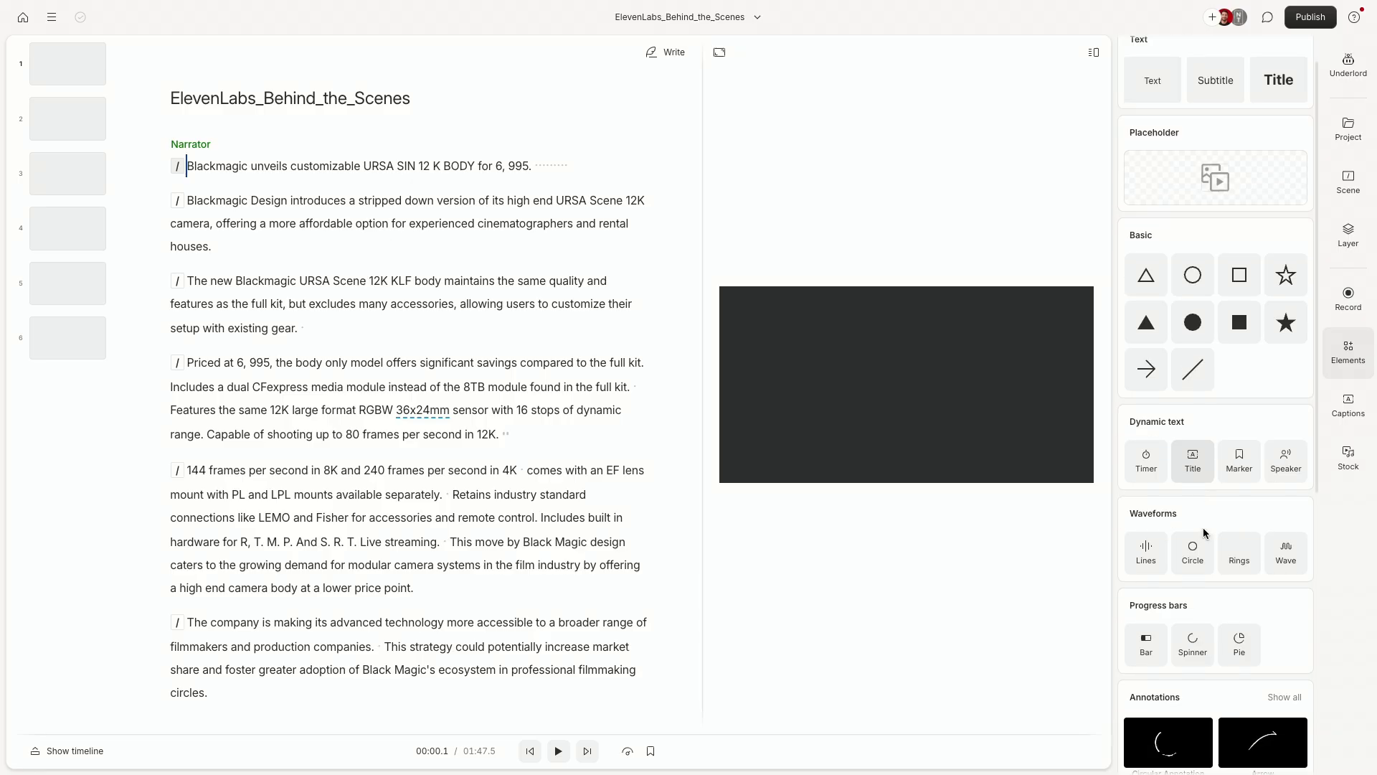
scroll(1203, 527, "down", 1)
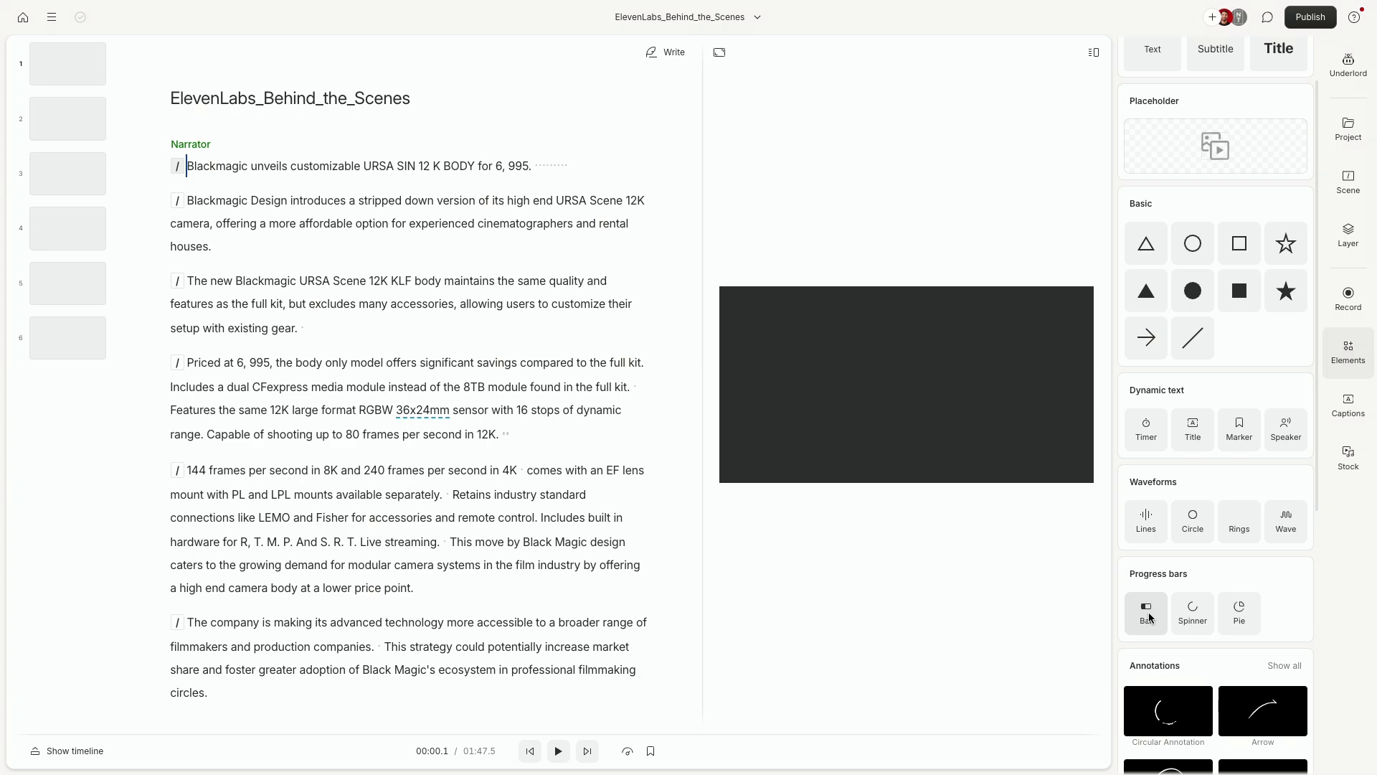
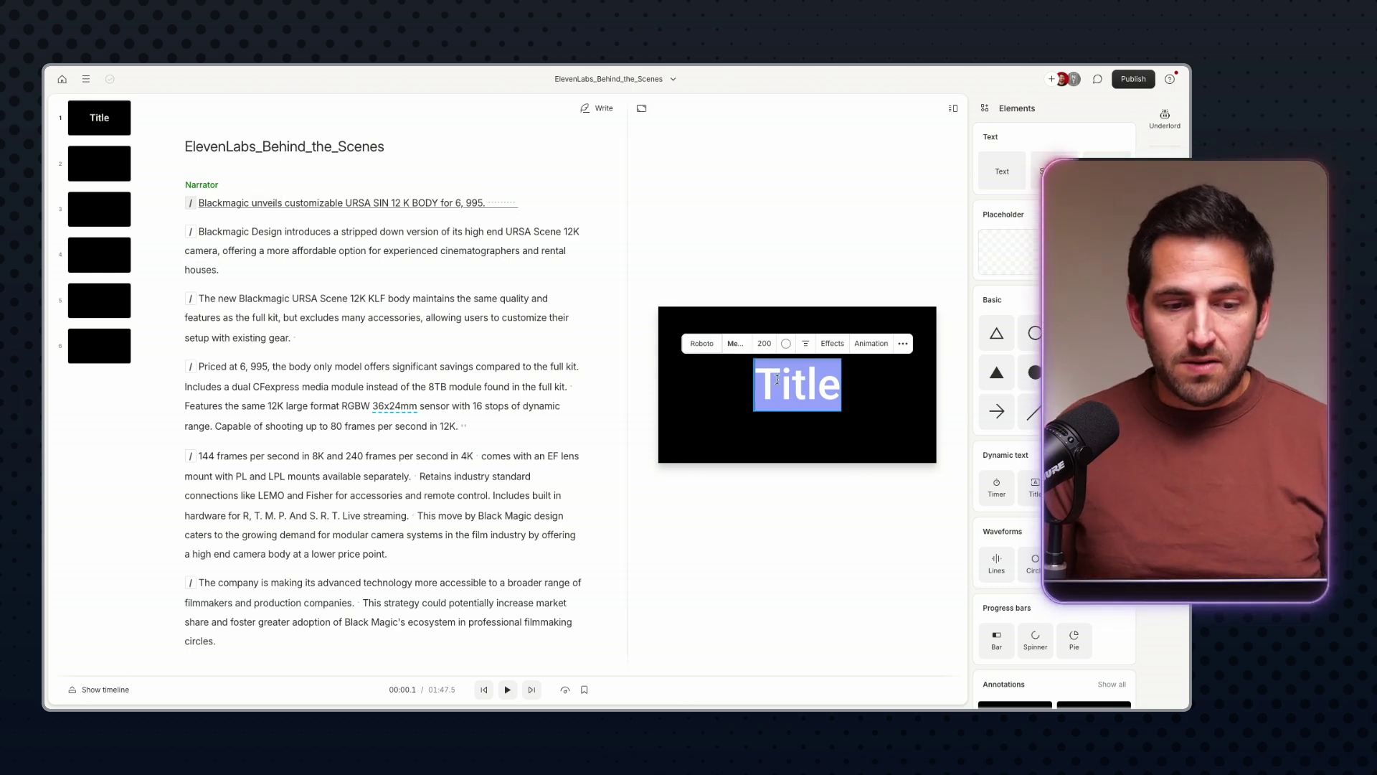
Change the first scene's title text to "New Blackmagic Updates" and set its font size to 80
type("New B")
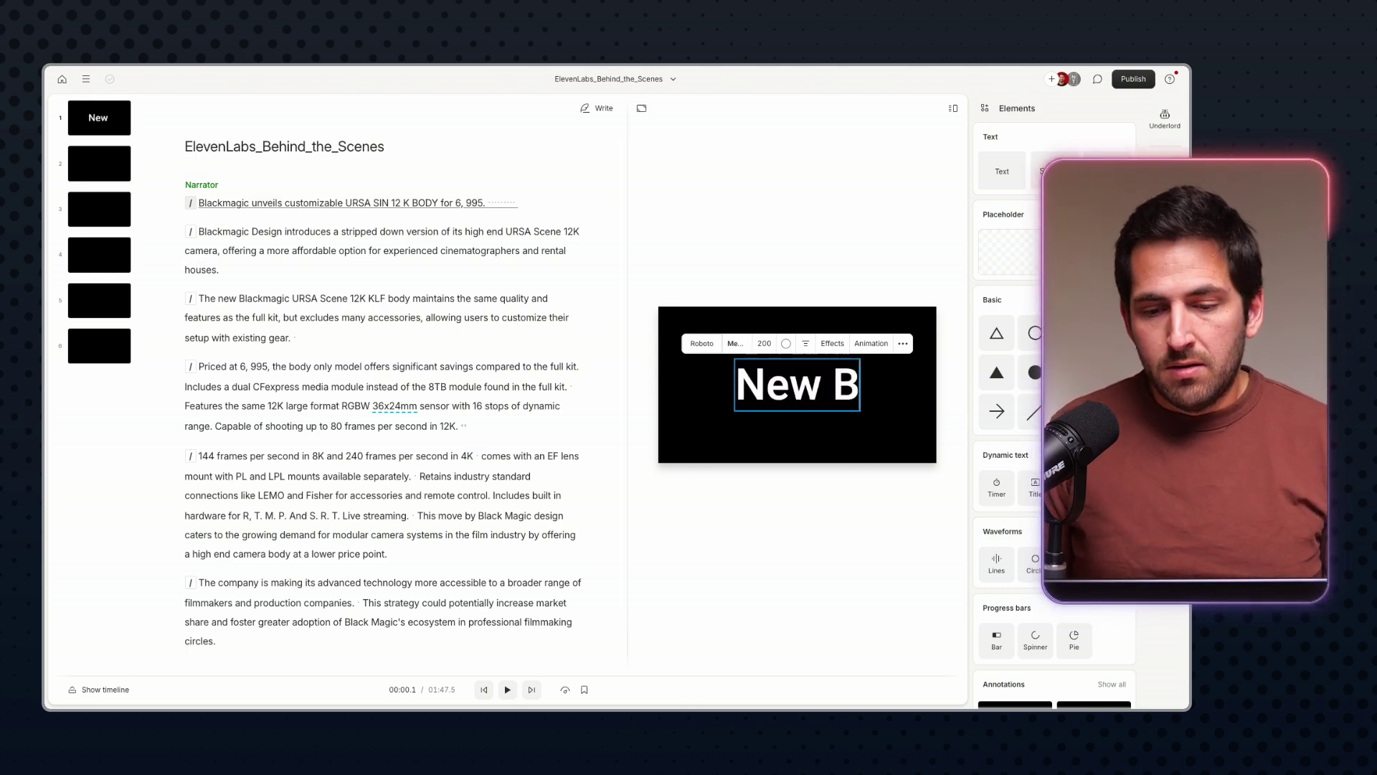
type("lackmagic Updates")
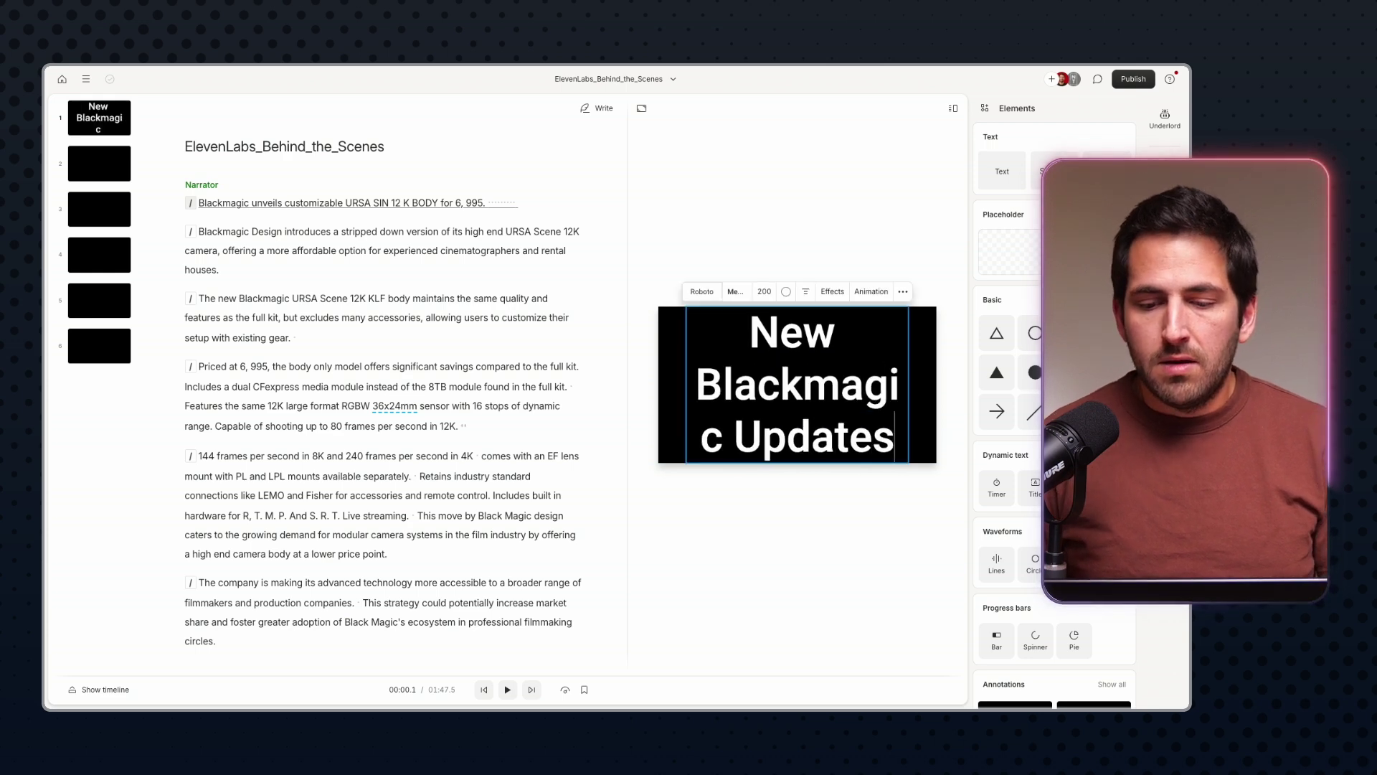
key("ctrl+a")
left_click(764, 290)
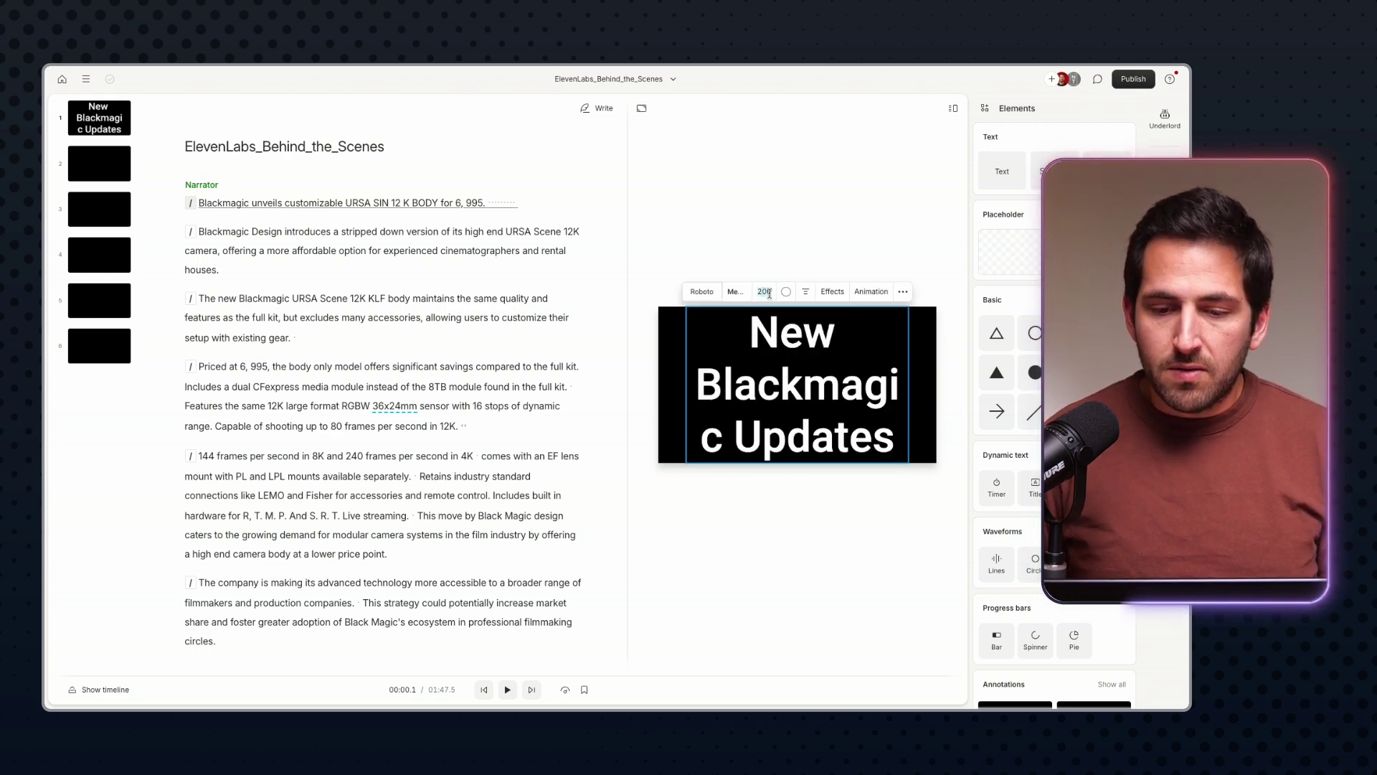
type("80")
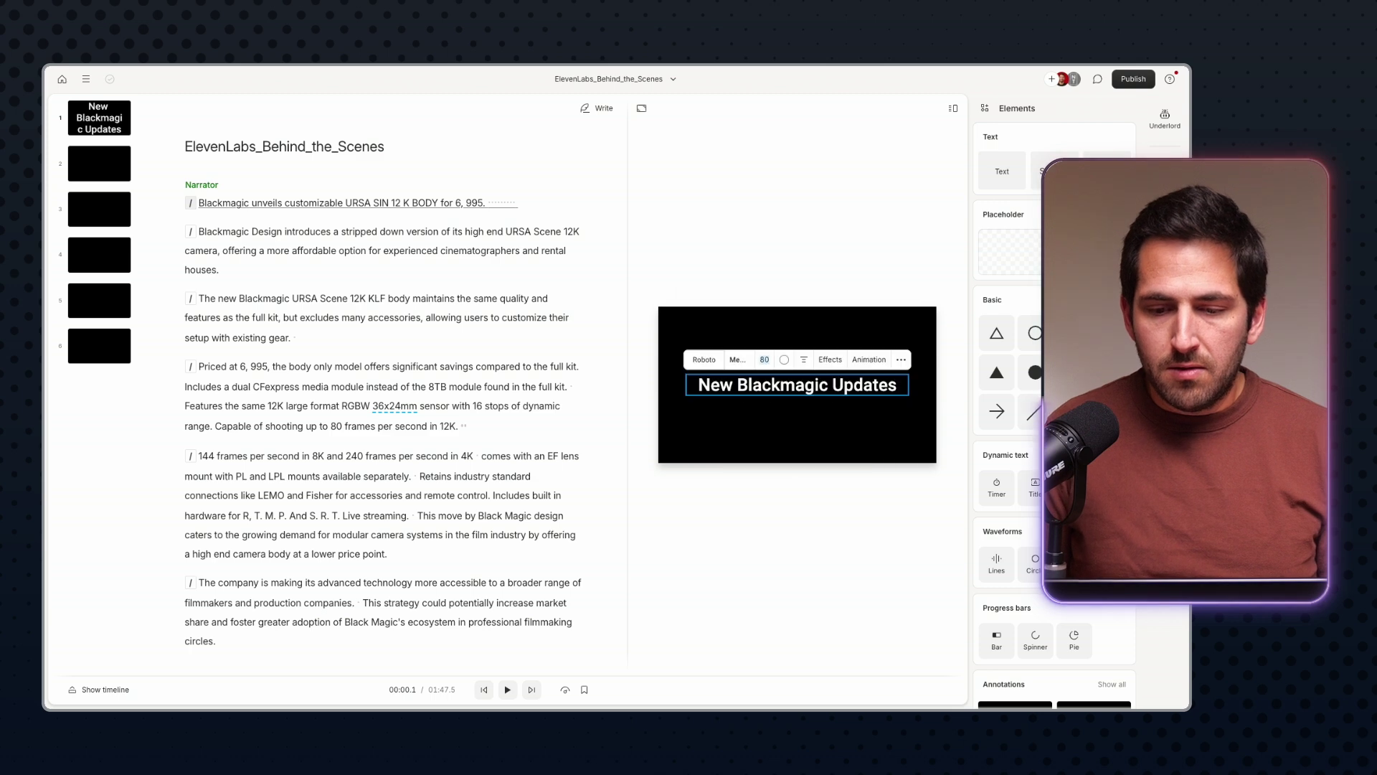
left_click(781, 237)
left_click(297, 204)
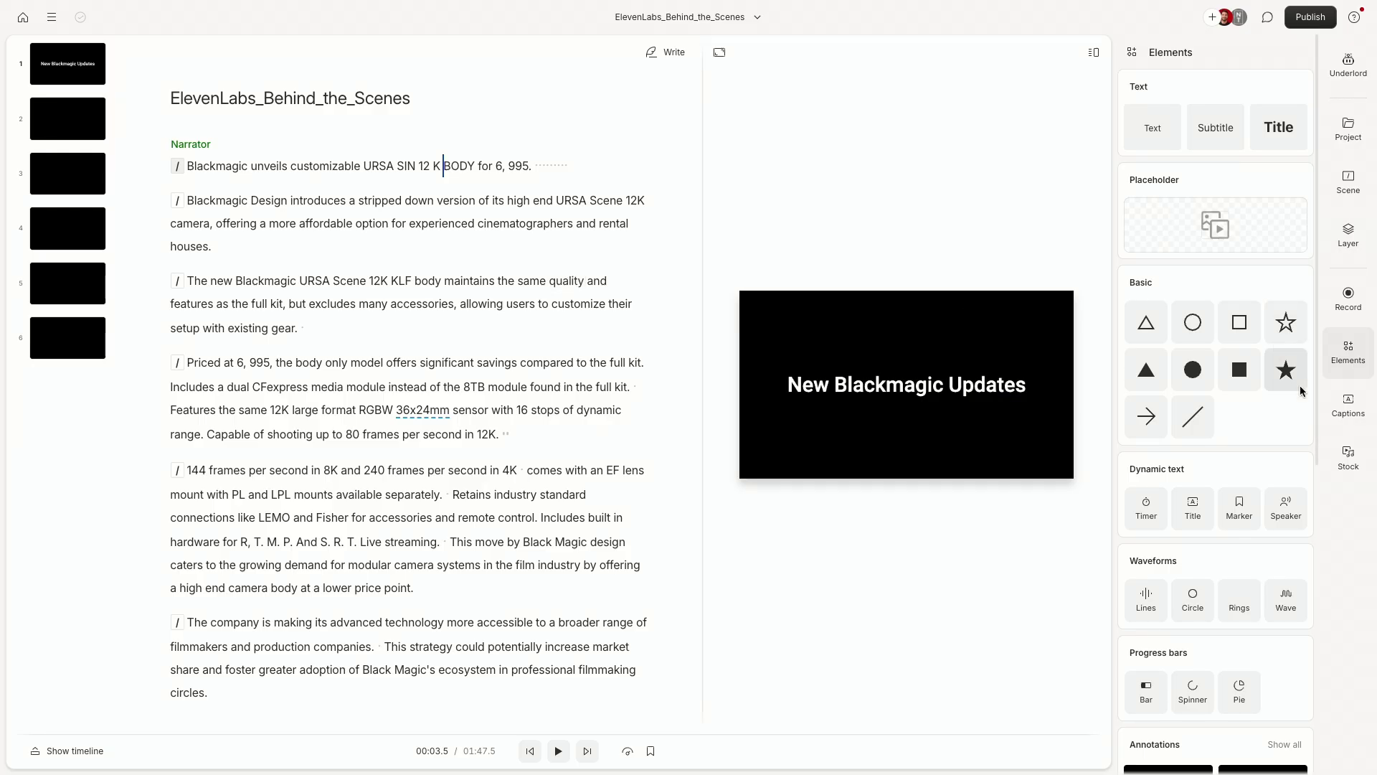
Add the dark blue-grey textured stock background behind the title in the first scene
left_click(1350, 467)
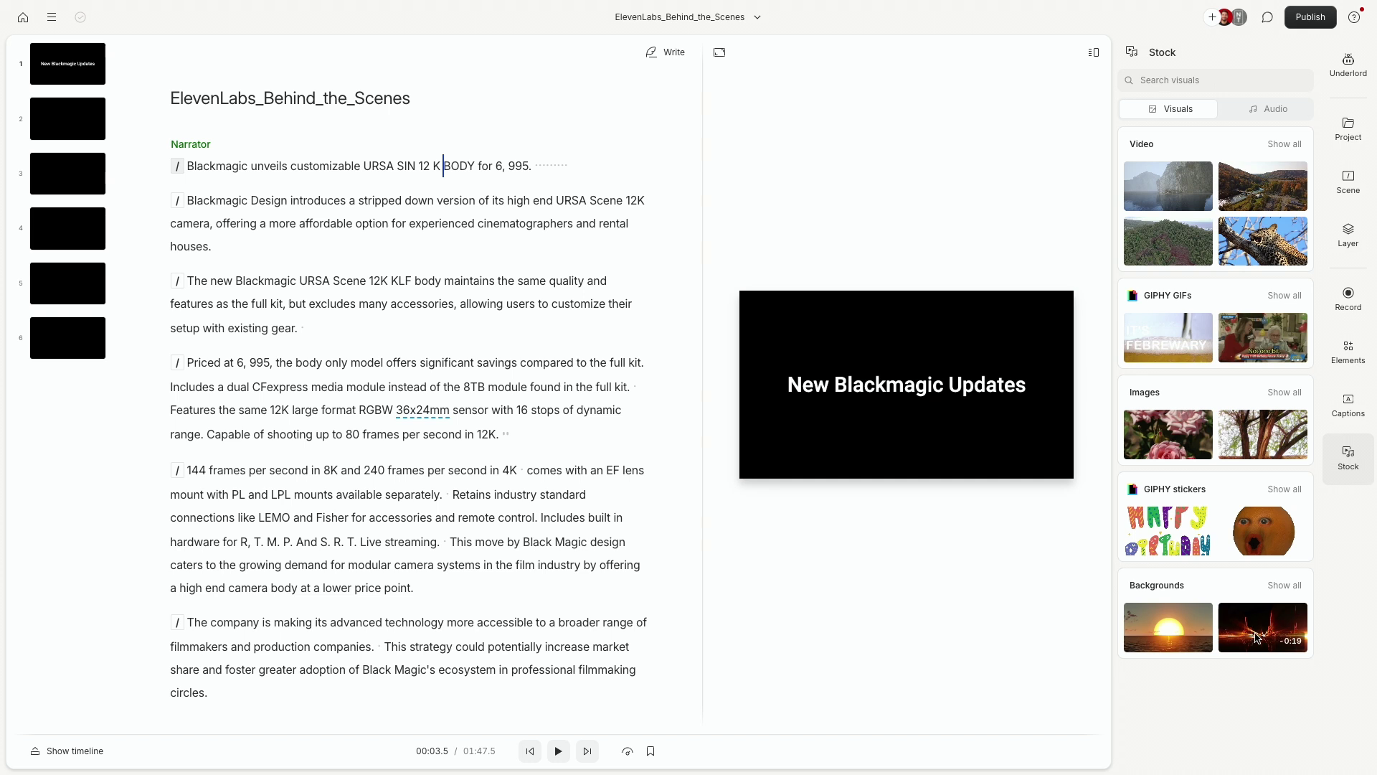
left_click(1284, 585)
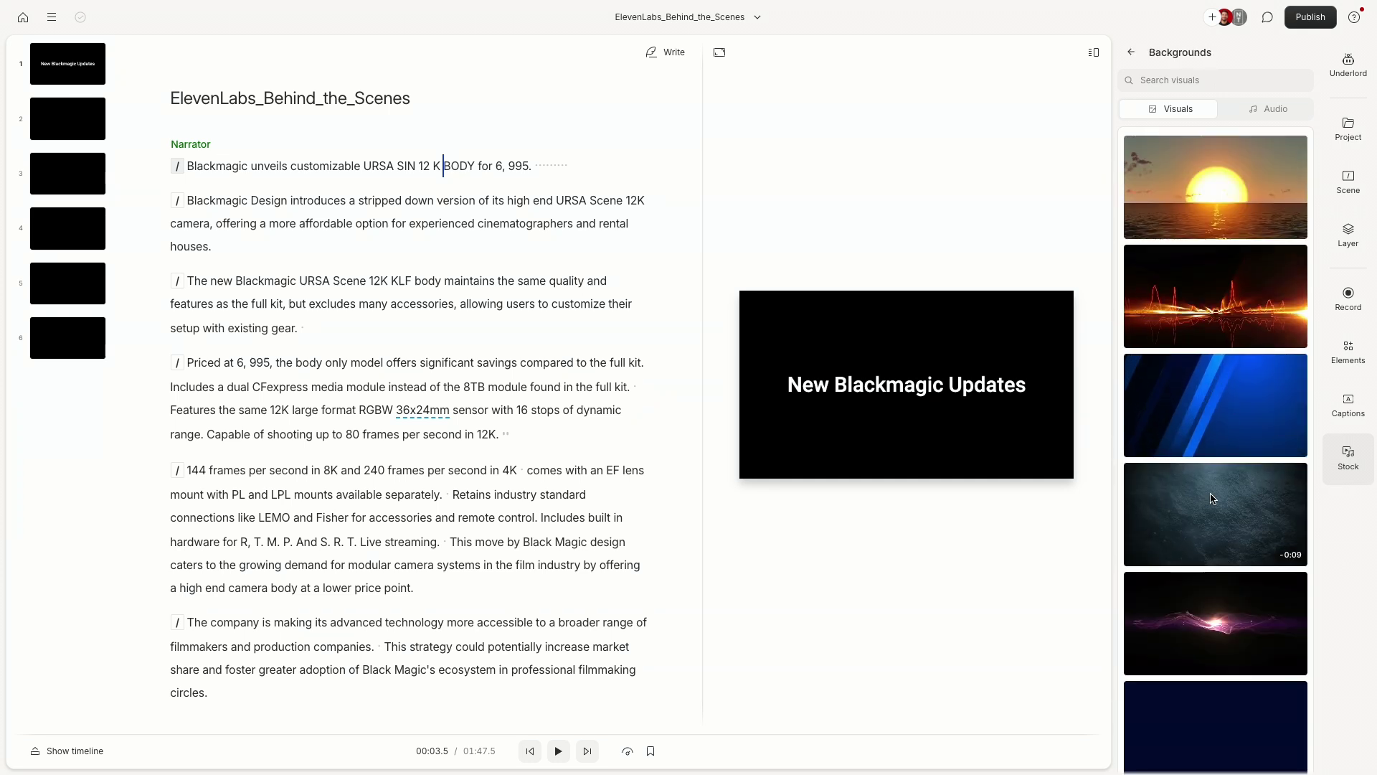
left_click(1211, 498)
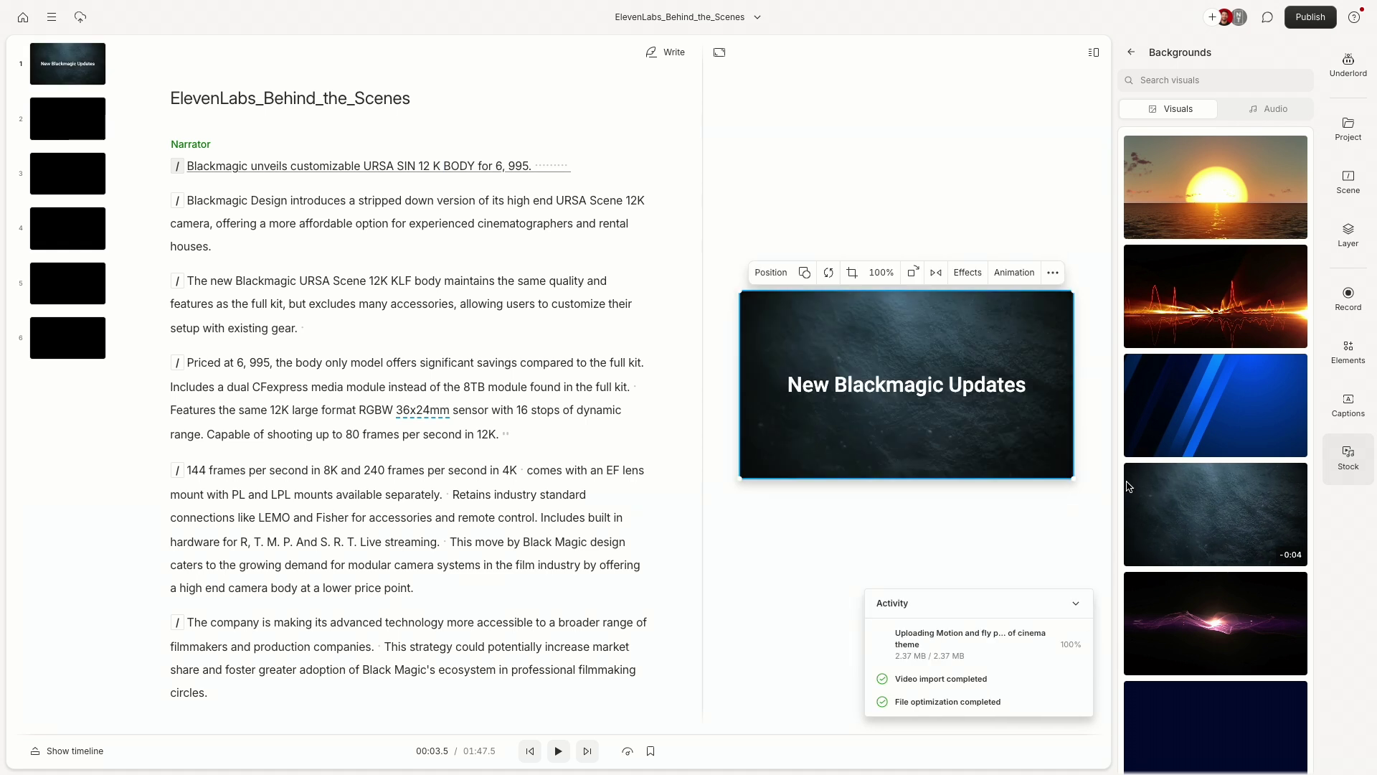
Play the first scene with its new background and look over the background layer's available options
double_click(218, 168)
key("space")
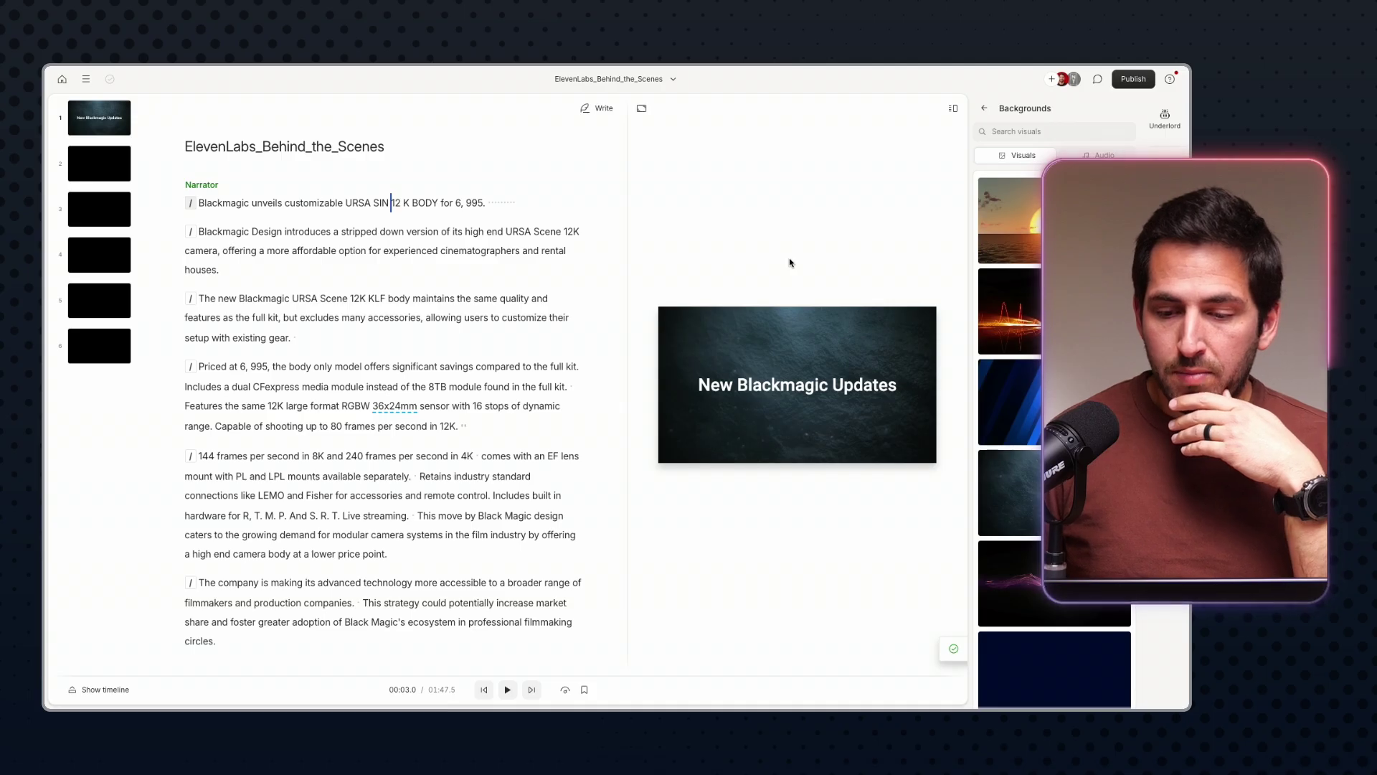
left_click(916, 324)
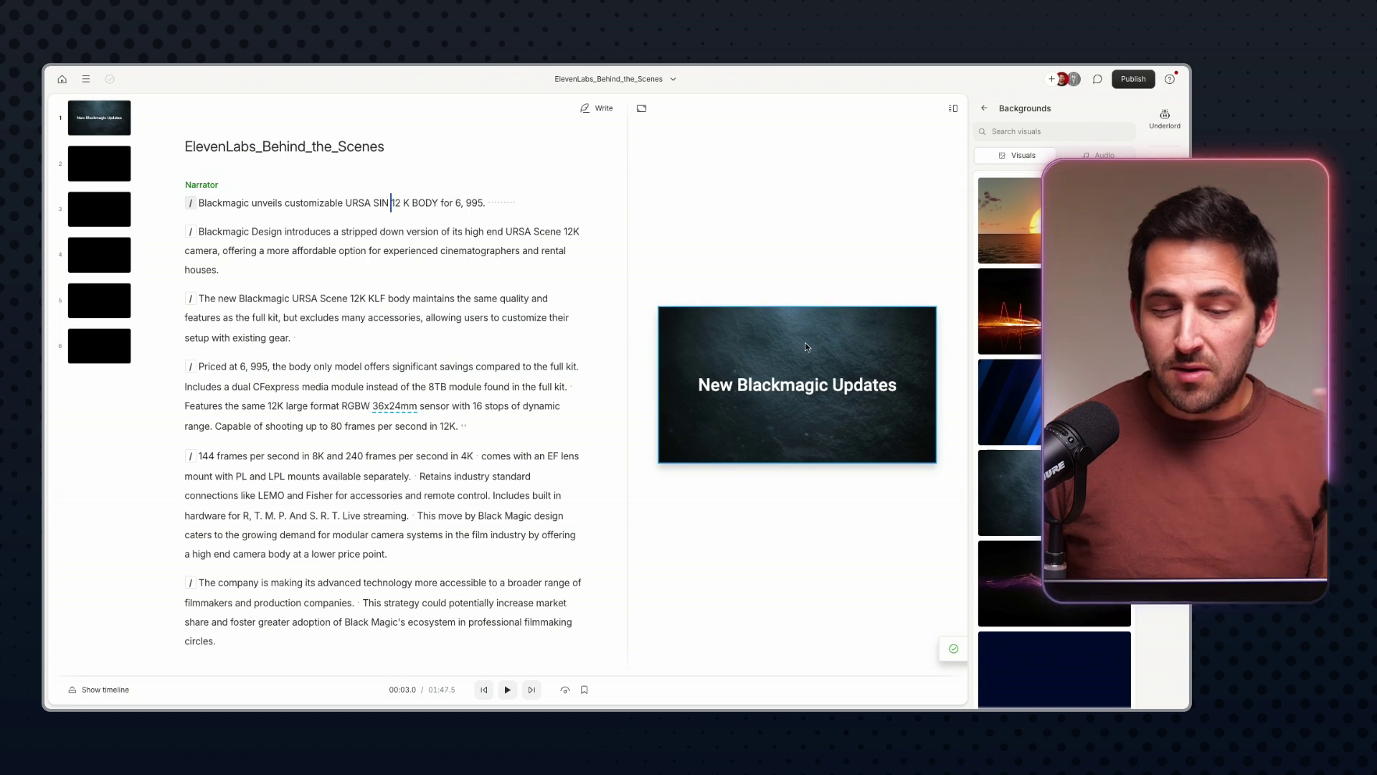
right_click(805, 342)
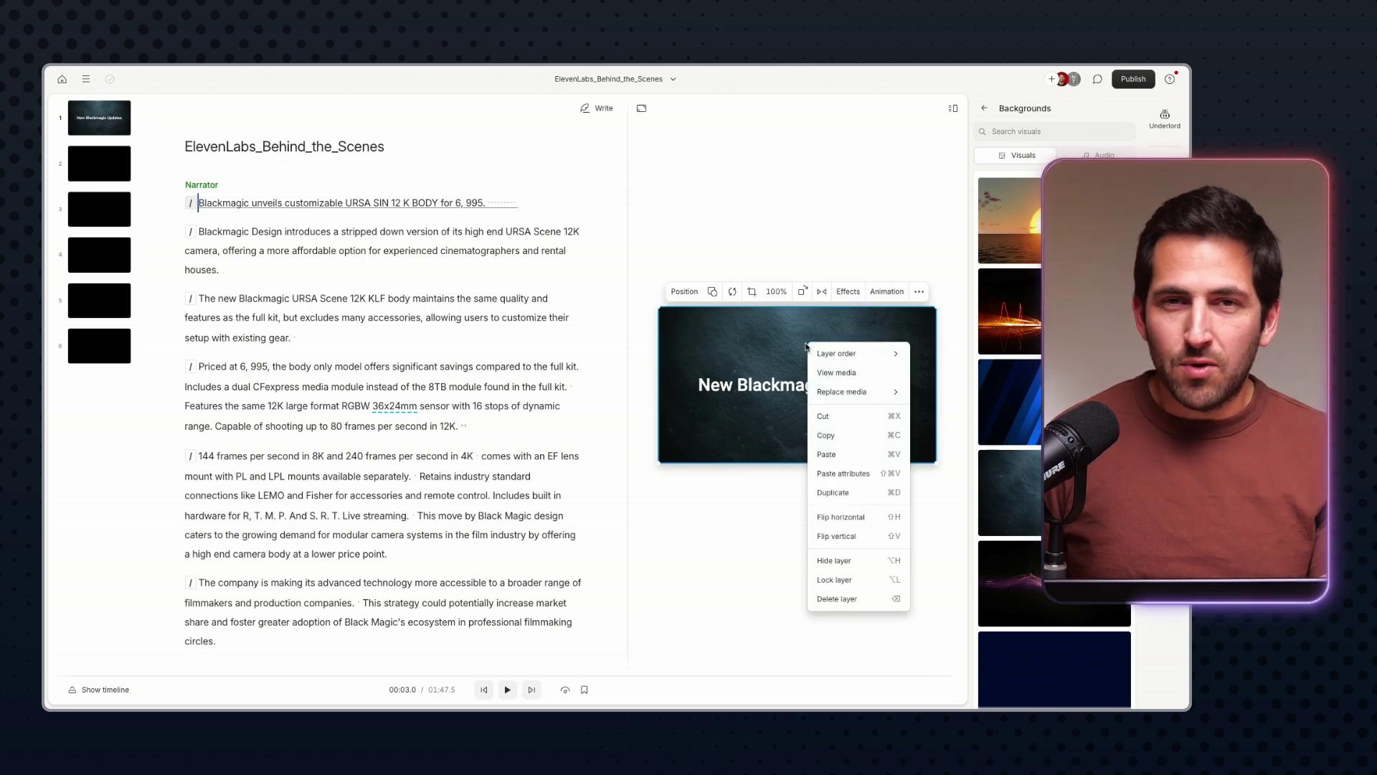
mouse_move(824, 354)
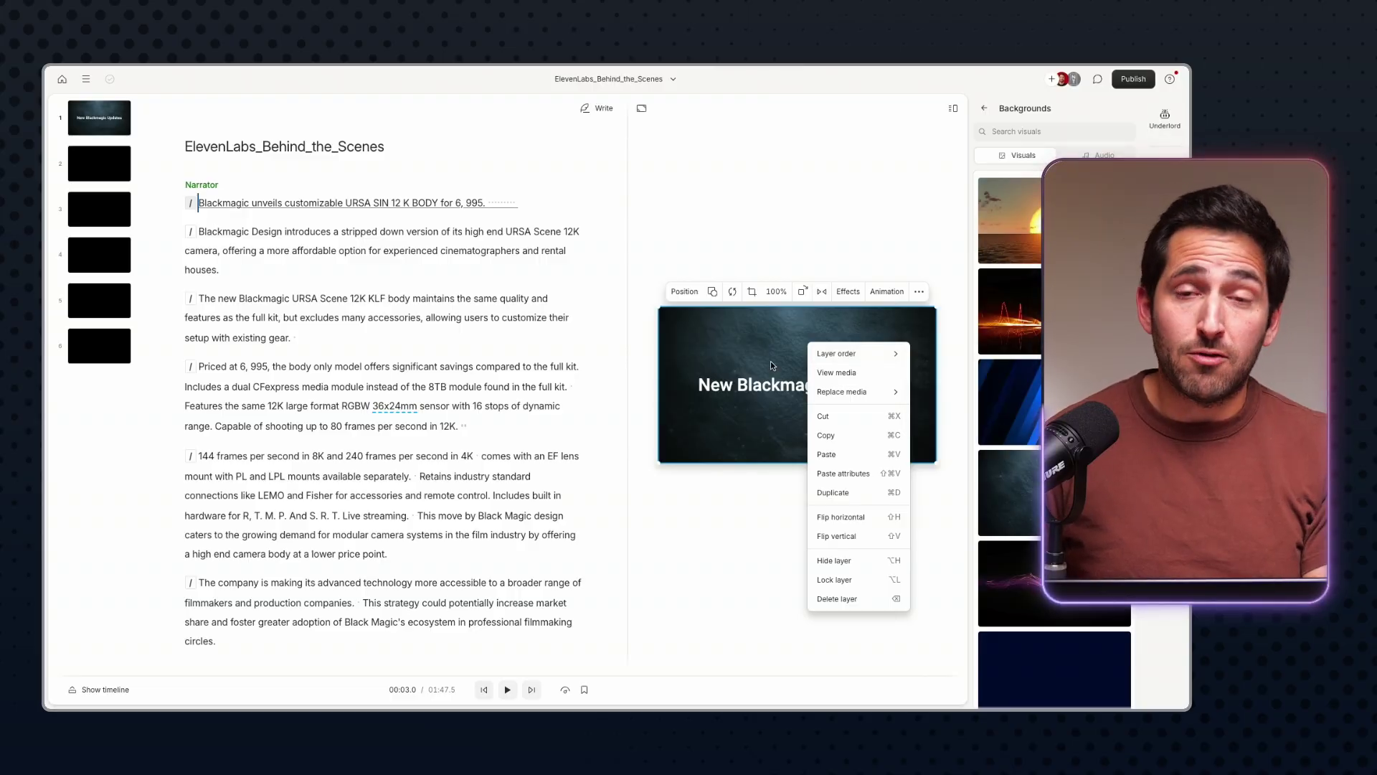
left_click(731, 203)
left_click(731, 203)
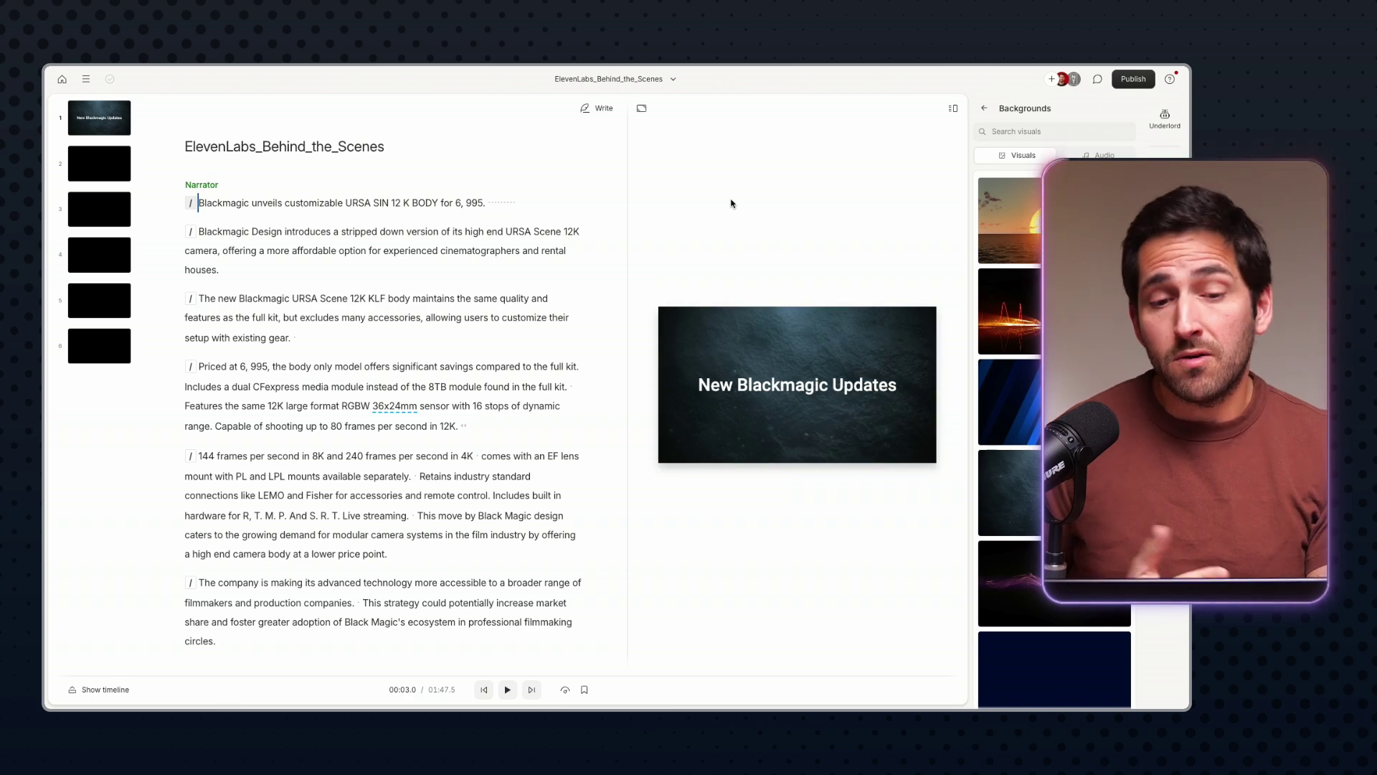
Go to the second scene and open the YouTube import for the project files
left_click(344, 231)
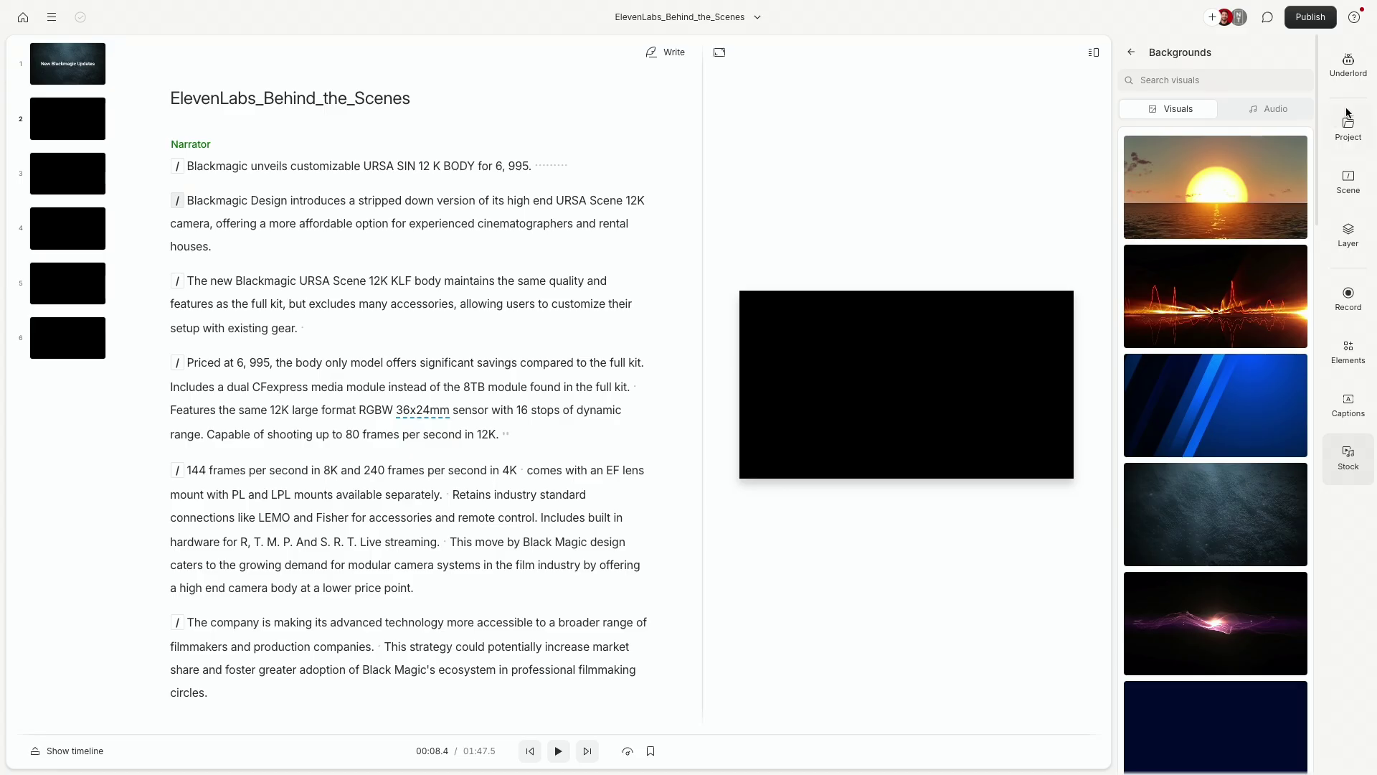
left_click(1168, 179)
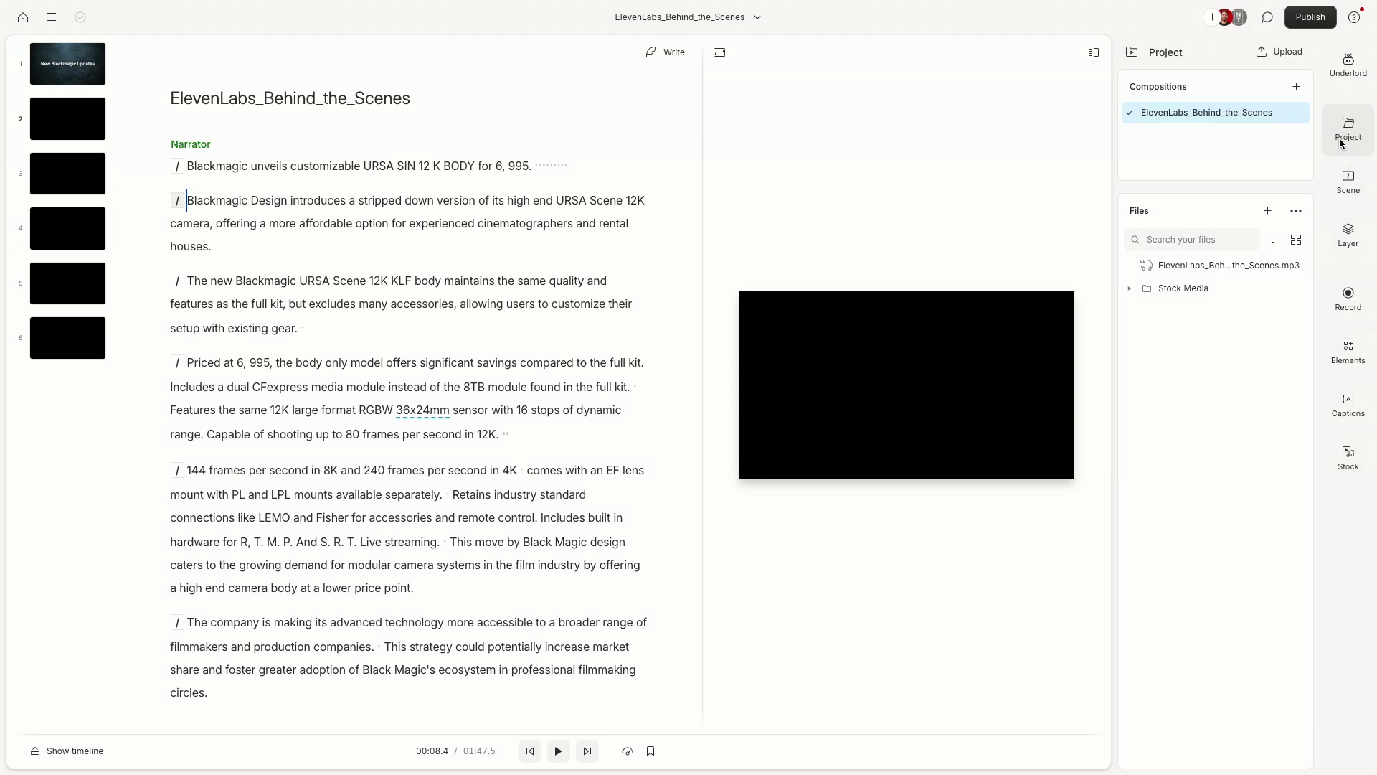
left_click(1267, 211)
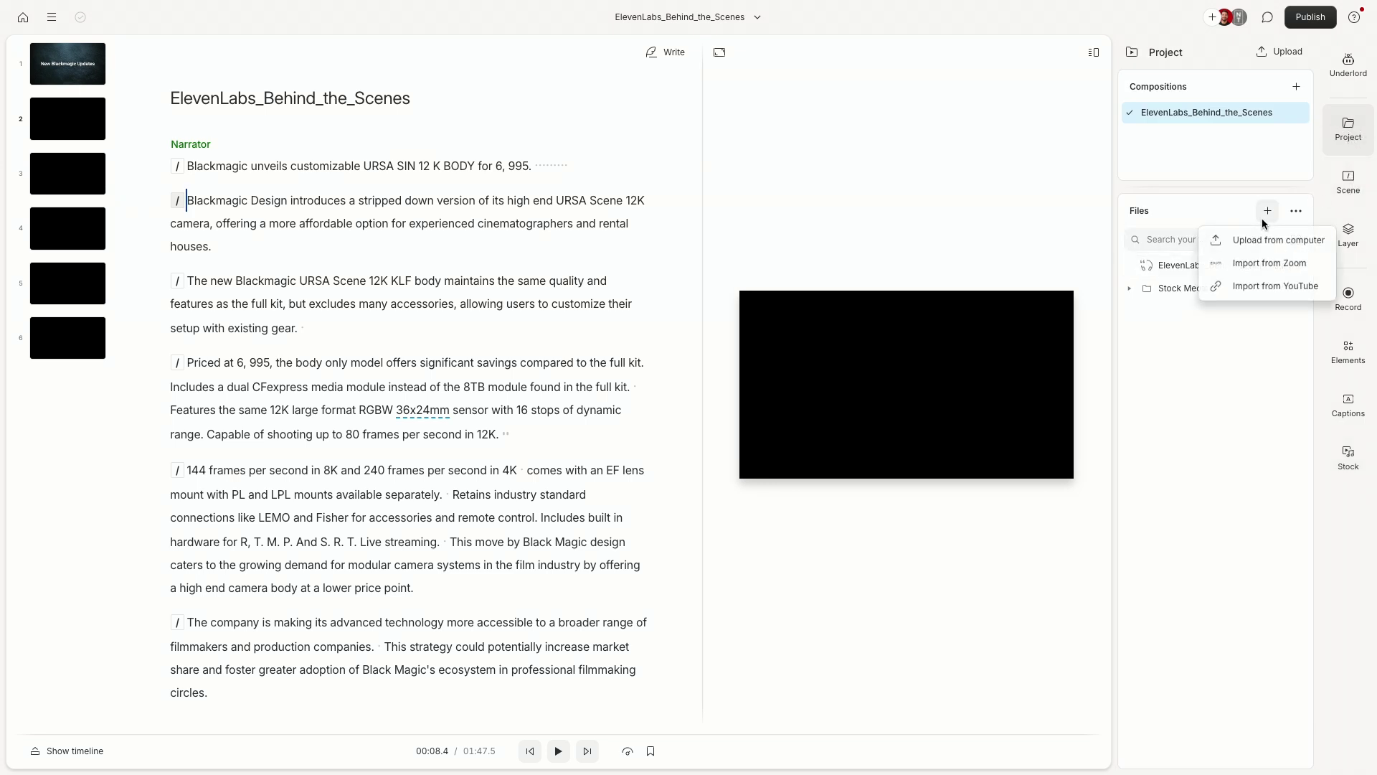
left_click(1263, 287)
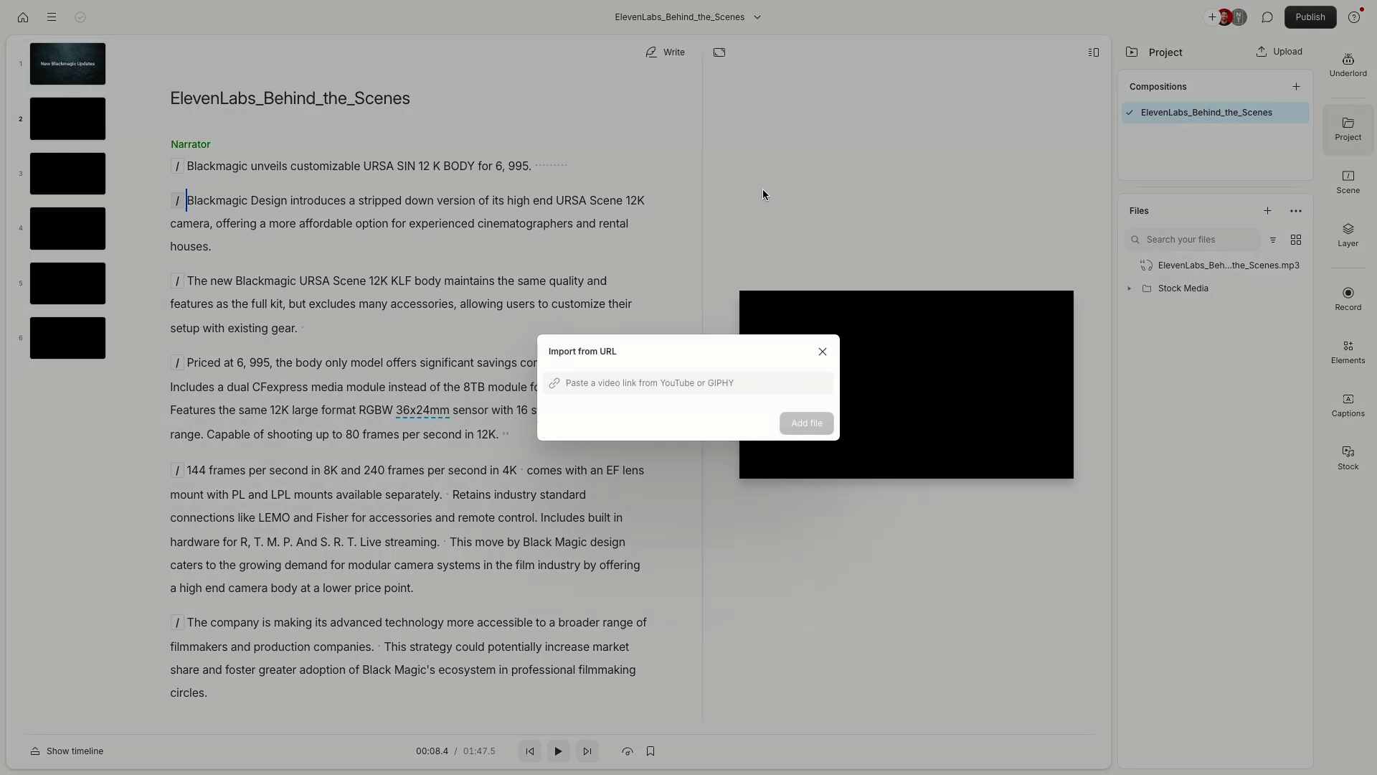
Copy the link of the URSA Cine 12K video embedded in the browser's VP Land article and import that video into the Descript project
key("super+Tab")
left_click(126, 259)
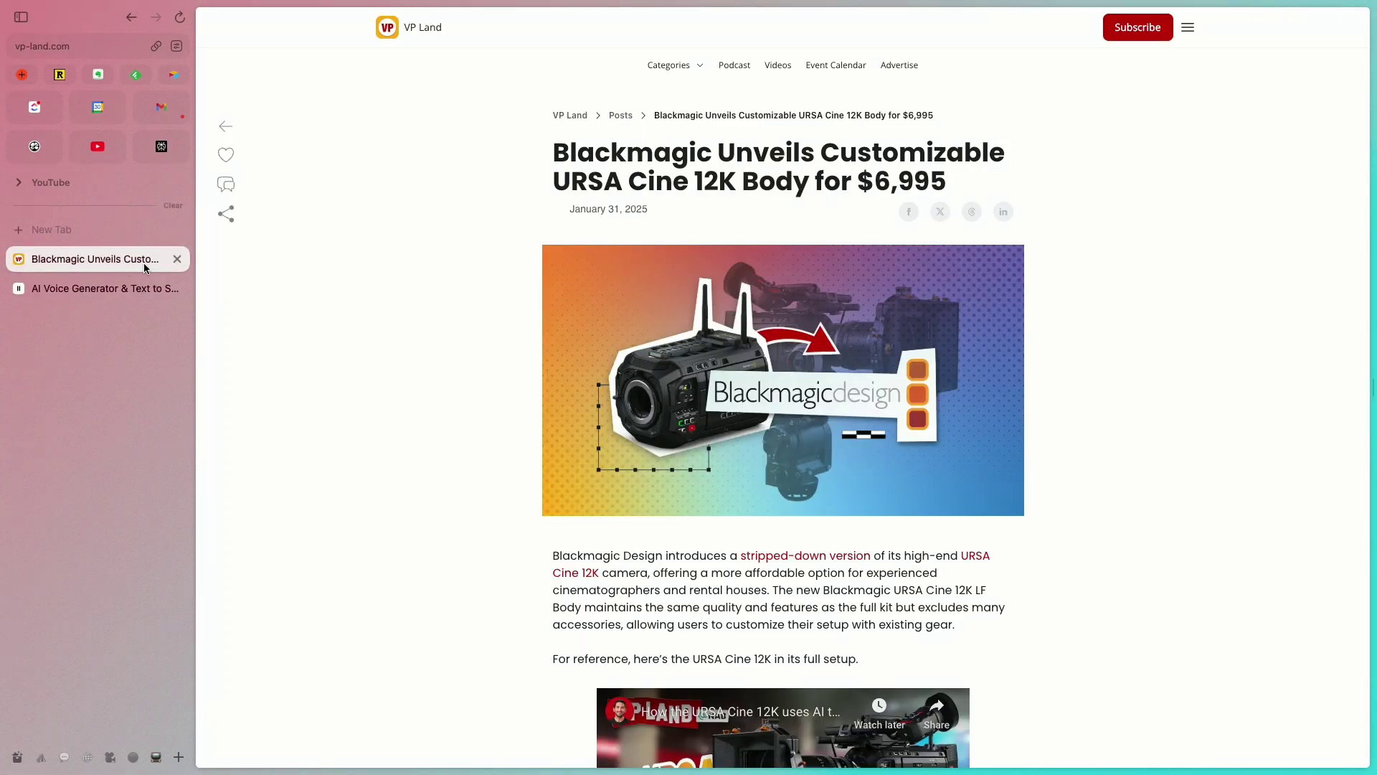
scroll(559, 390, "down", 6)
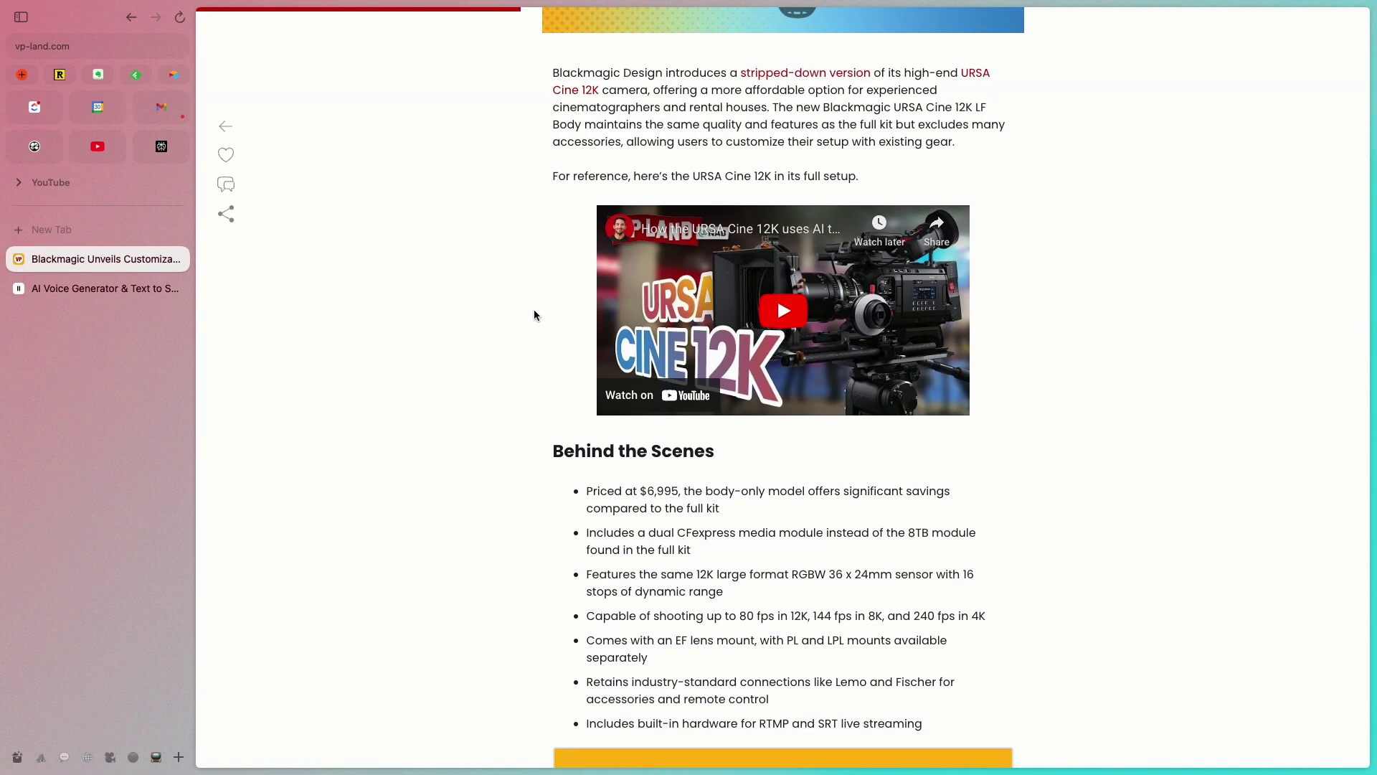
left_click(781, 310)
right_click(764, 310)
left_click(823, 282)
key("super+Tab")
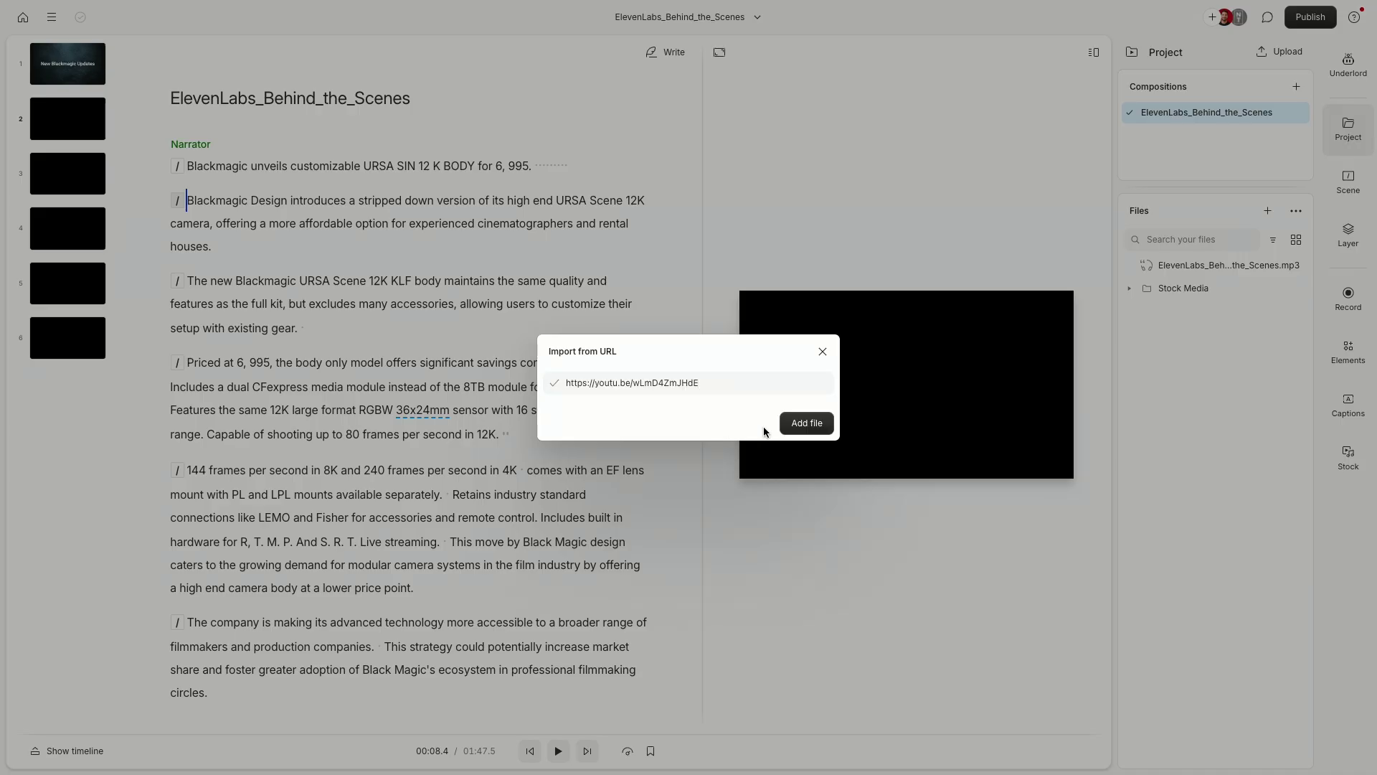
left_click(807, 423)
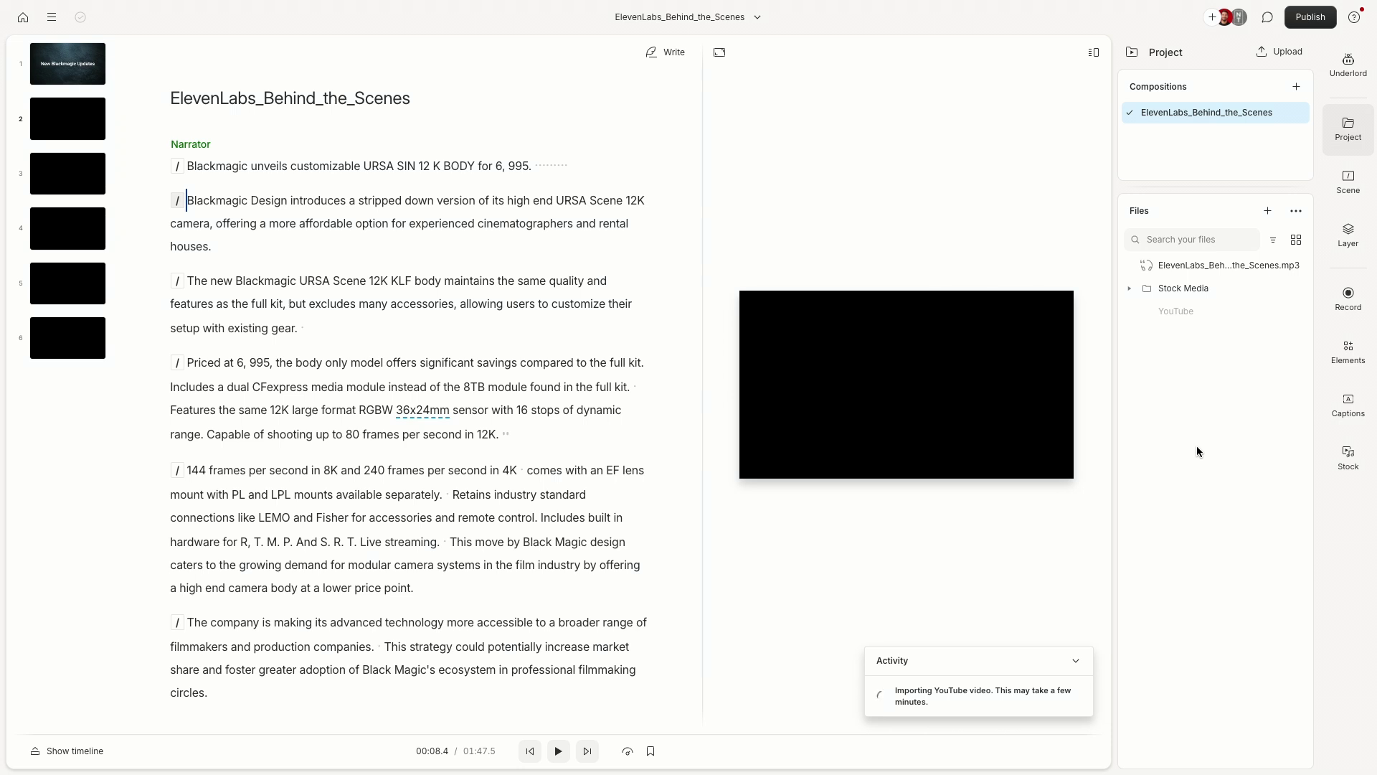
Try removing the clause from "but excludes many accessories" to "existing gear." in the third scene, and undo the removal
double_click(191, 281)
key("Escape")
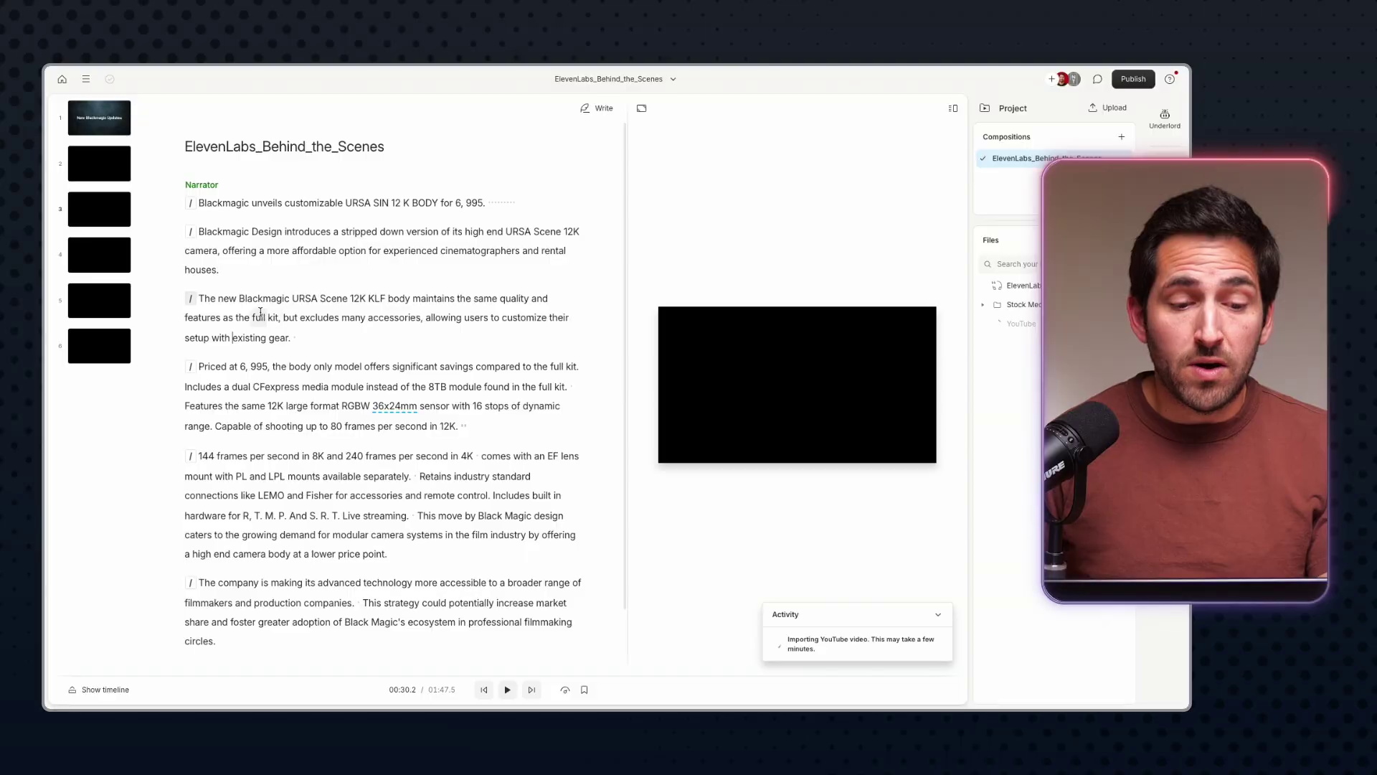
left_click_drag(282, 317, 299, 335)
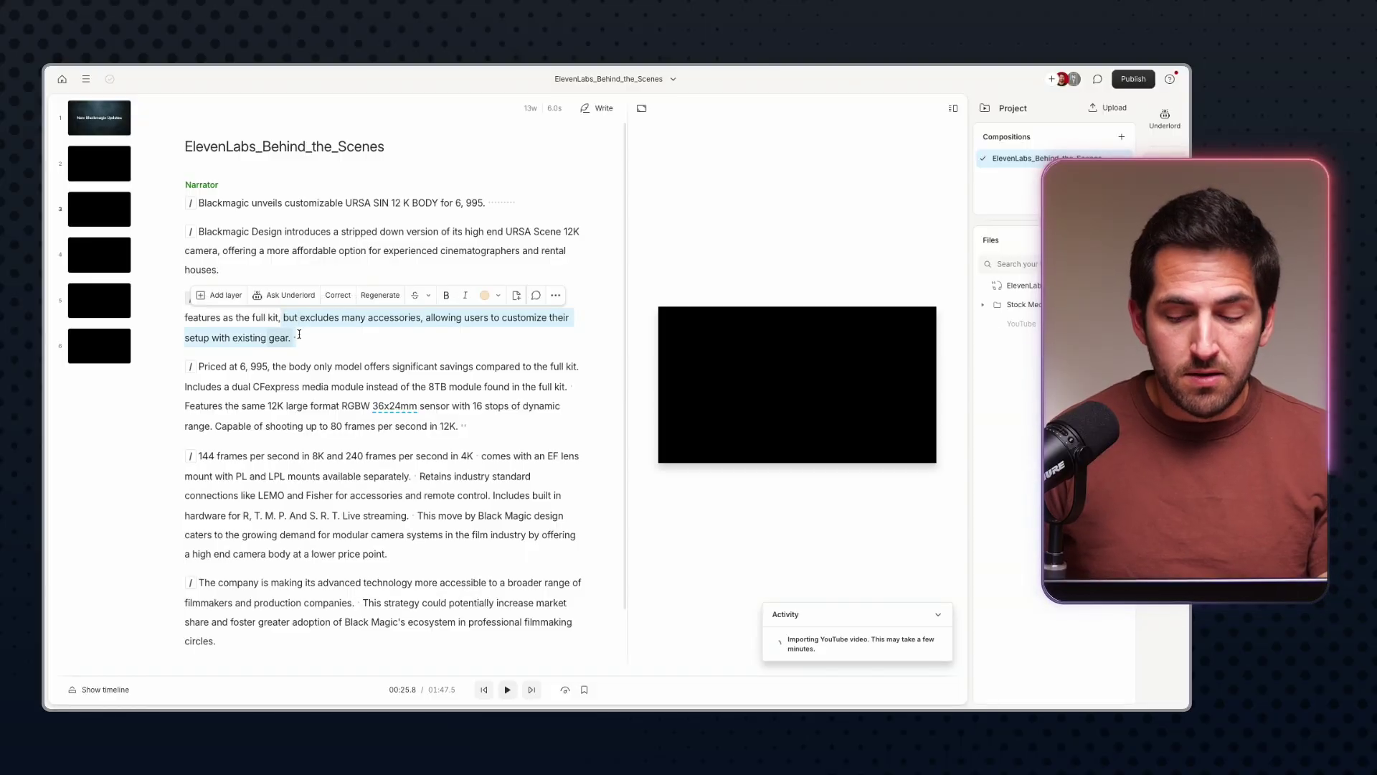
key("BackSpace")
key("ctrl+z")
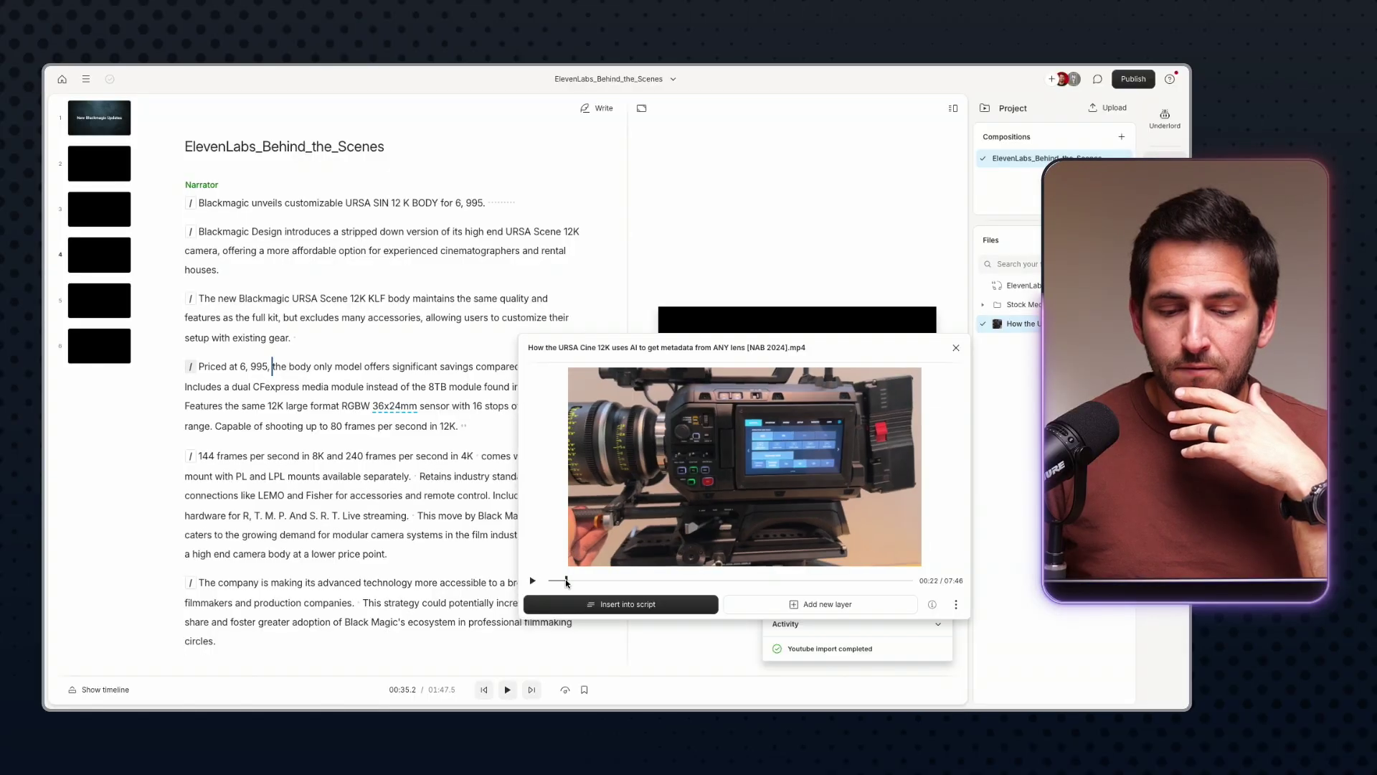
Scrub through the imported URSA Cine 12K video's preview, placing the script cursor at the start of the second scene
left_click_drag(566, 583, 685, 580)
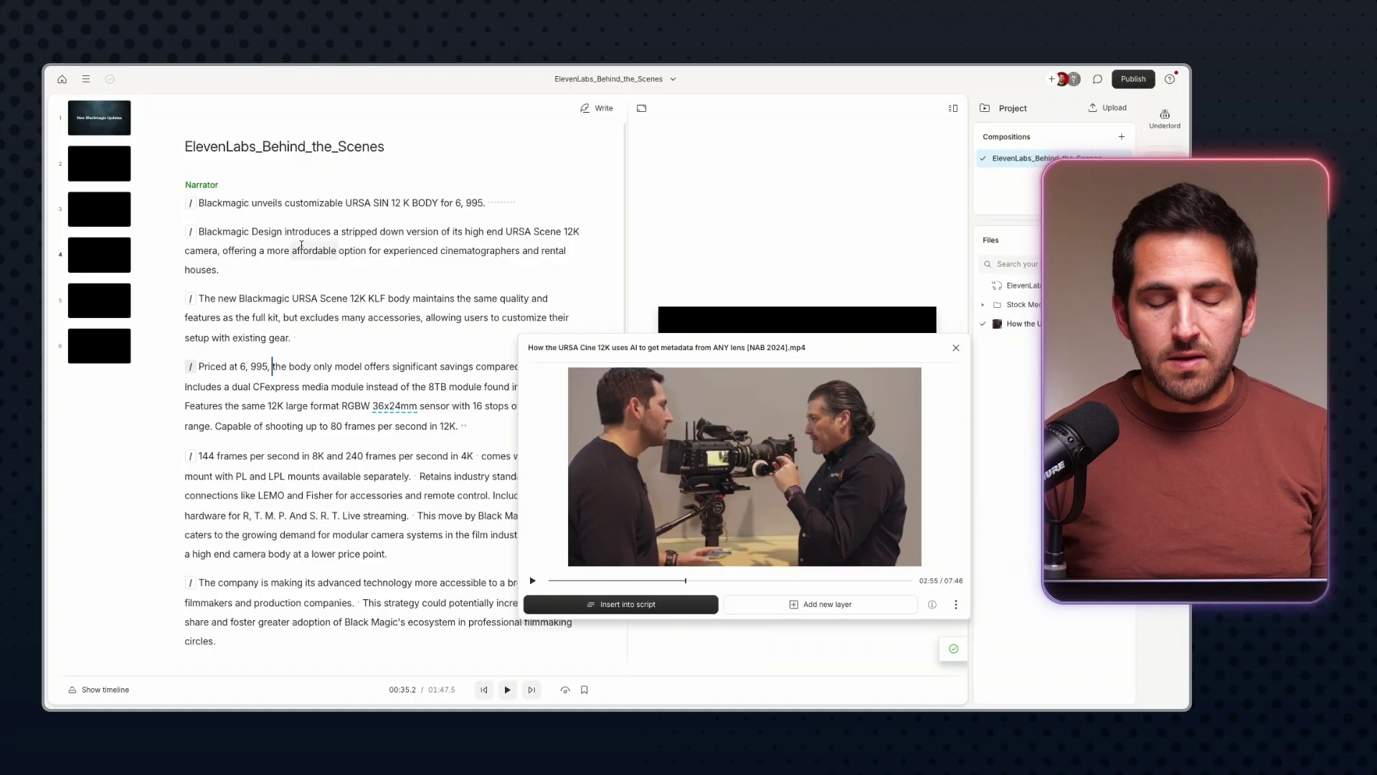
double_click(201, 251)
left_click(202, 235)
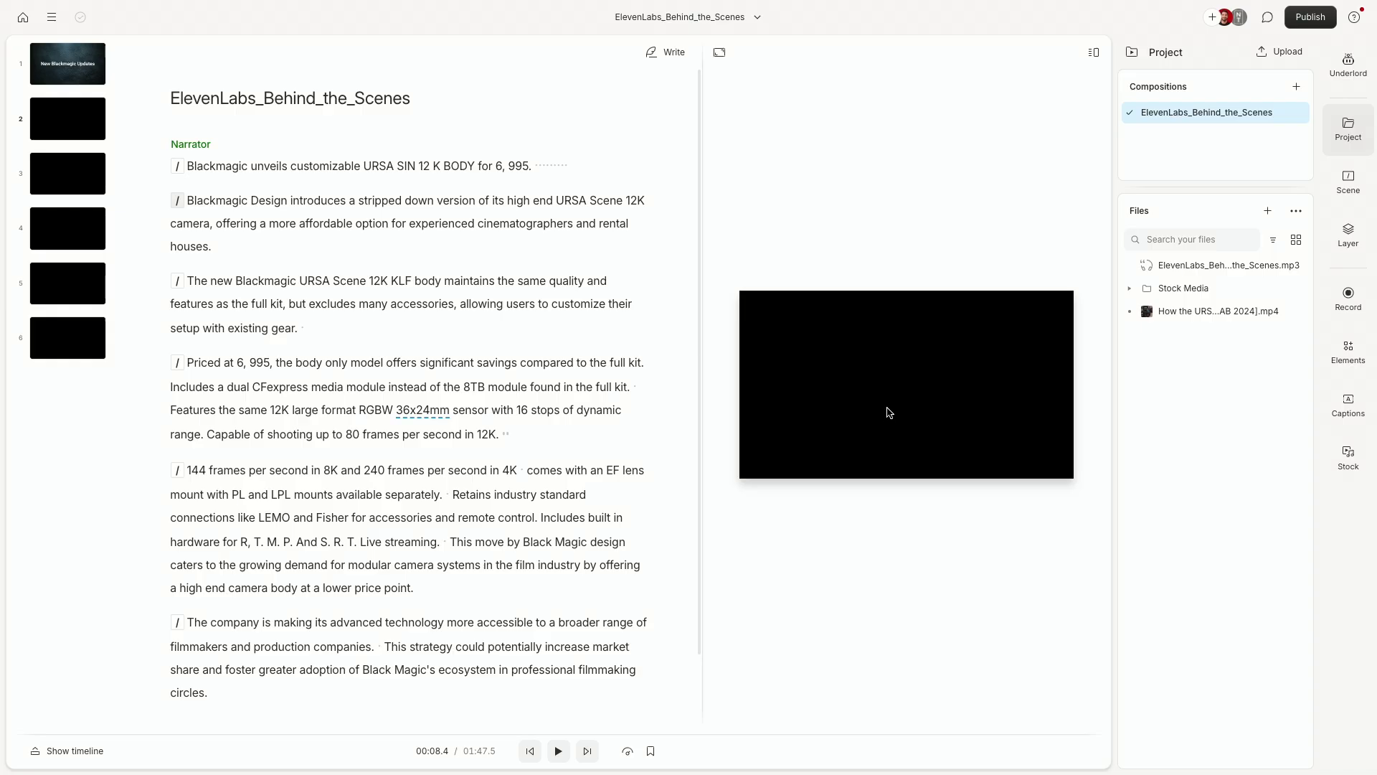
left_click(1148, 313)
left_click_drag(630, 619, 724, 625)
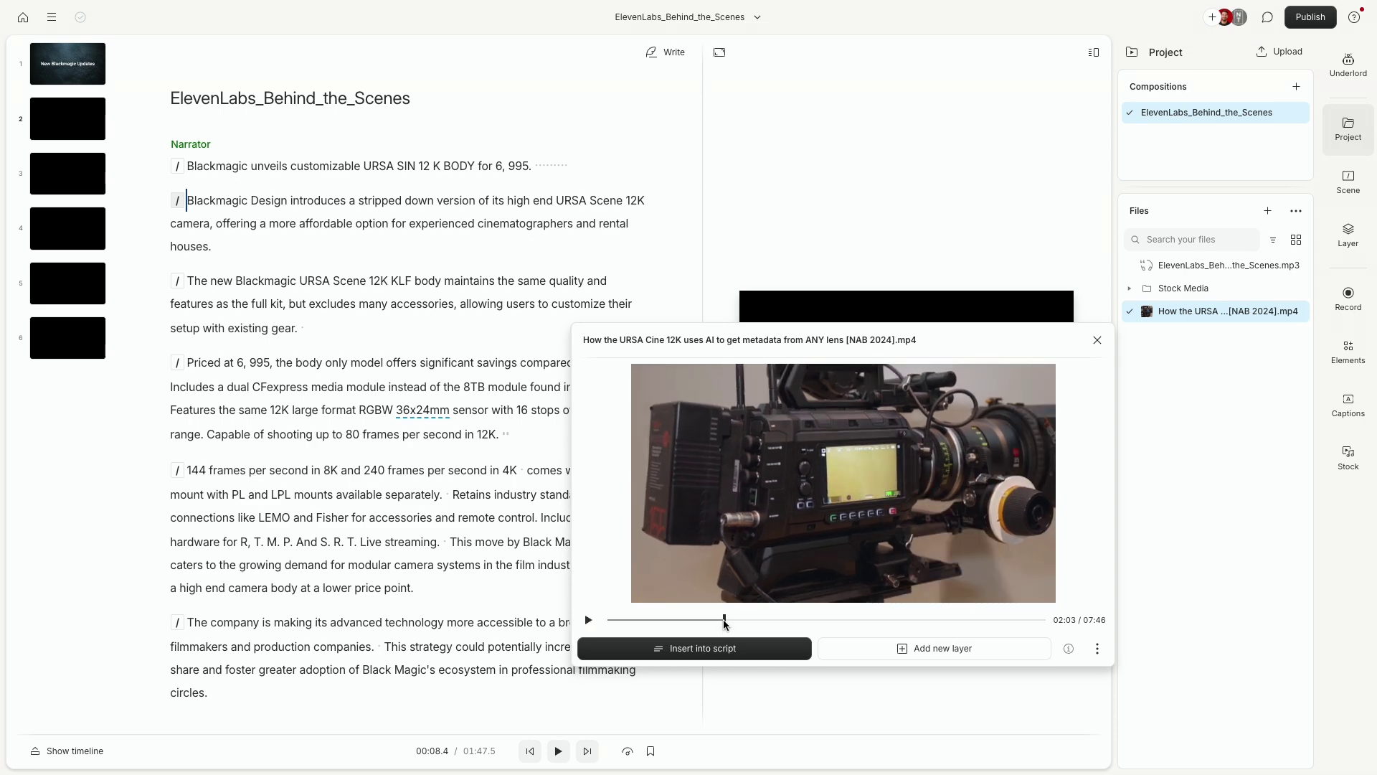
Try inserting the URSA Cine 12K video into the script at the second scene, dismiss its transcription settings and undo the insertion
left_click(716, 650)
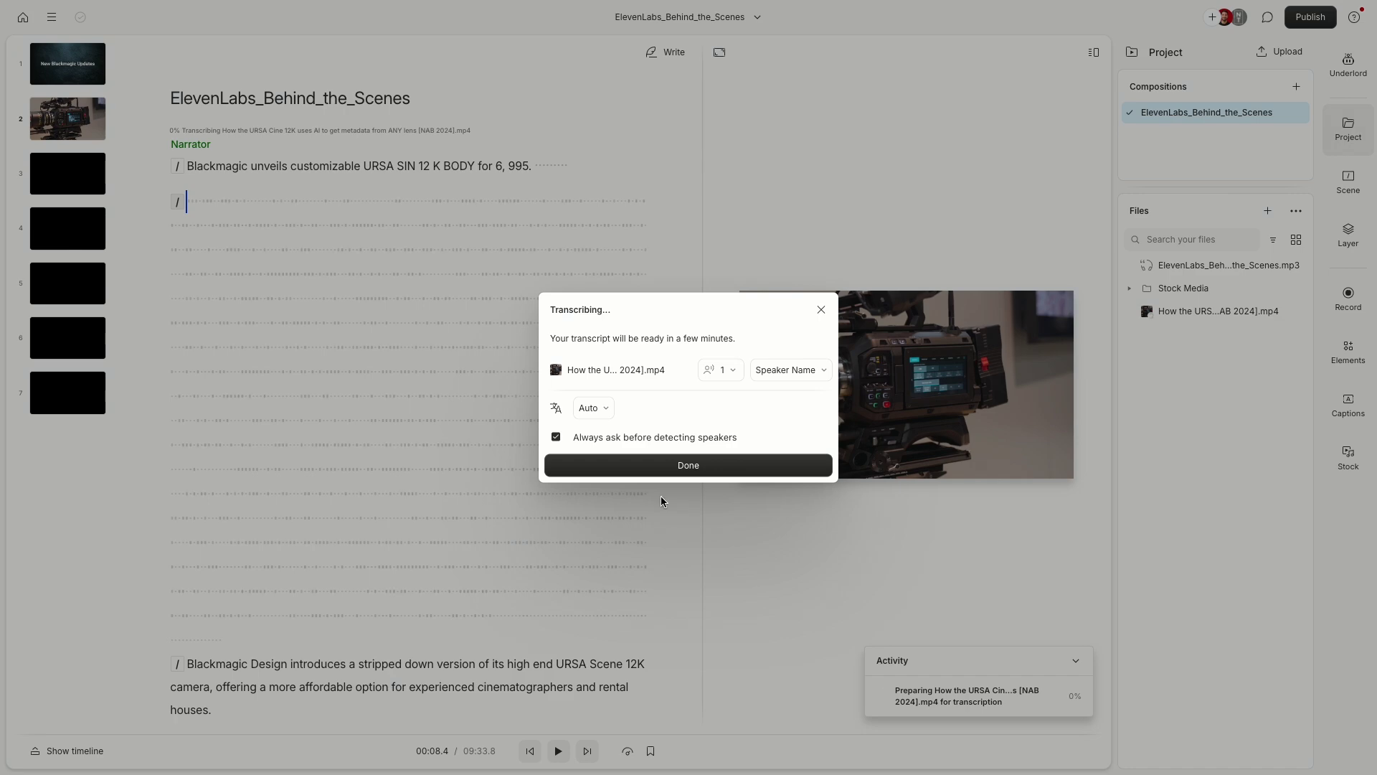
left_click(823, 311)
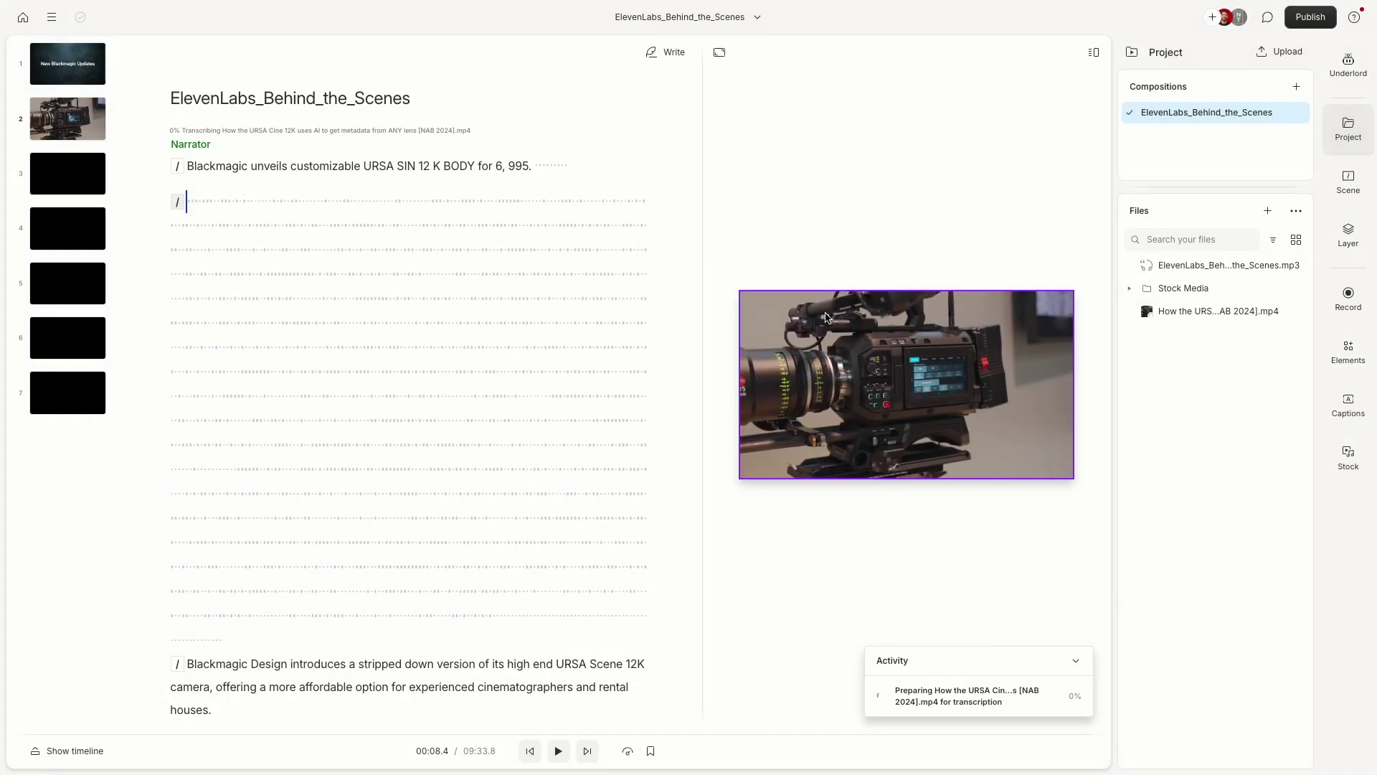
key("ctrl+z")
Add the URSA Cine 12K video to the second scene as a new layer
left_click(1150, 314)
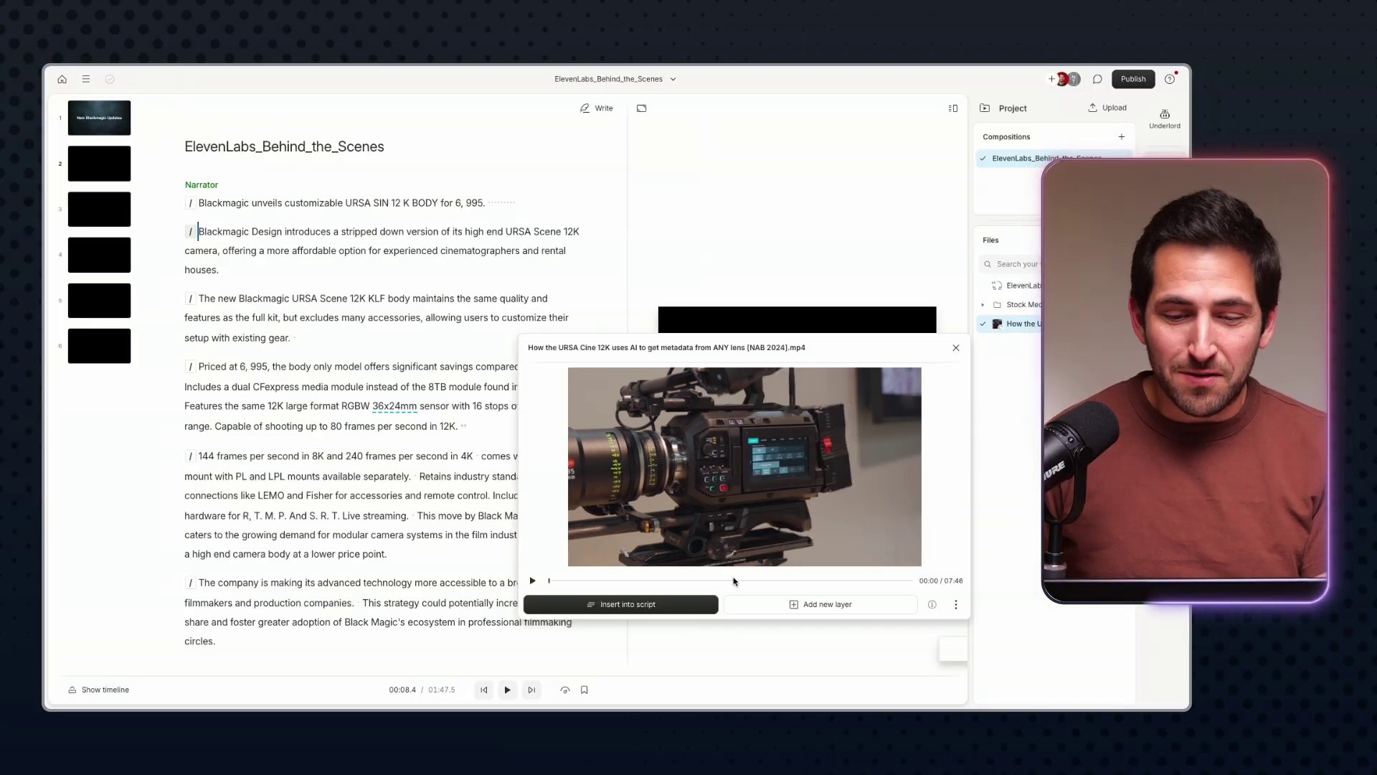
left_click(729, 580)
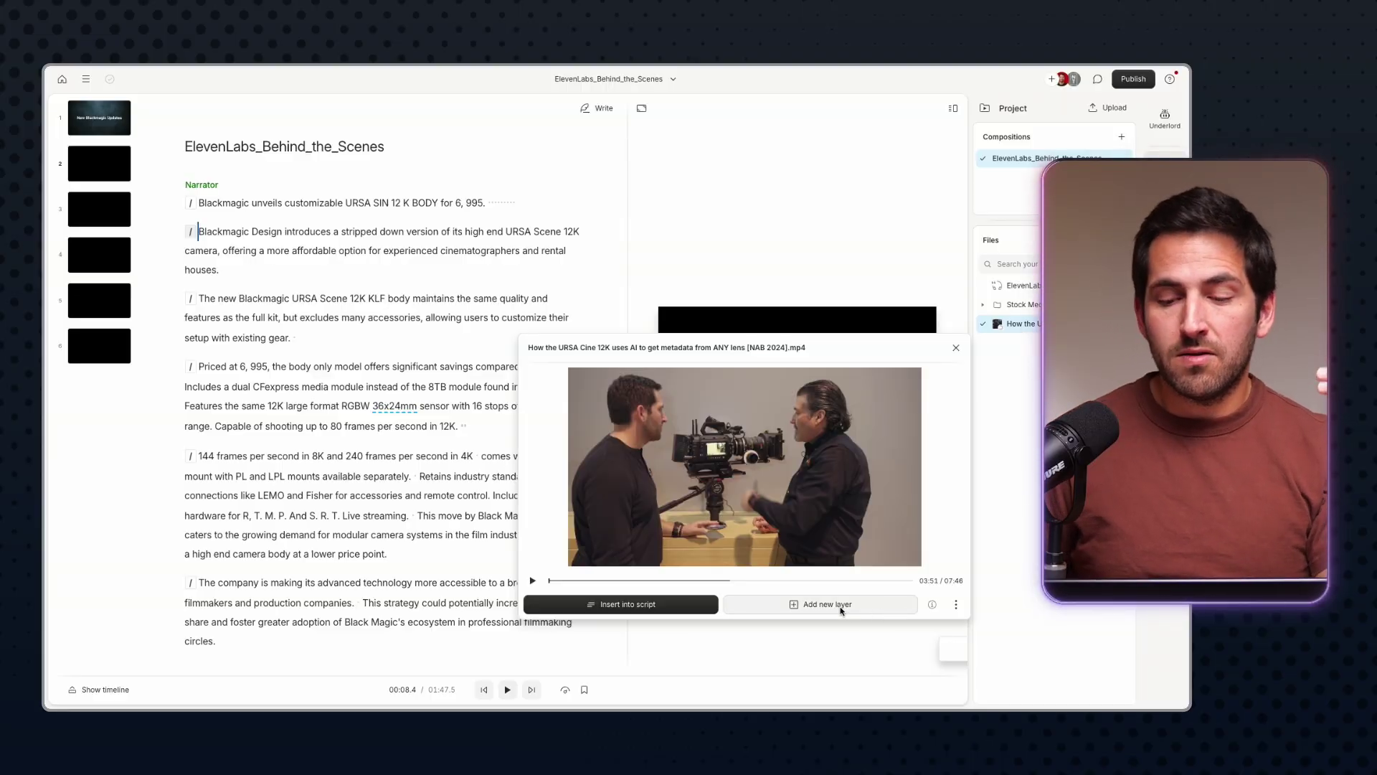
left_click(842, 611)
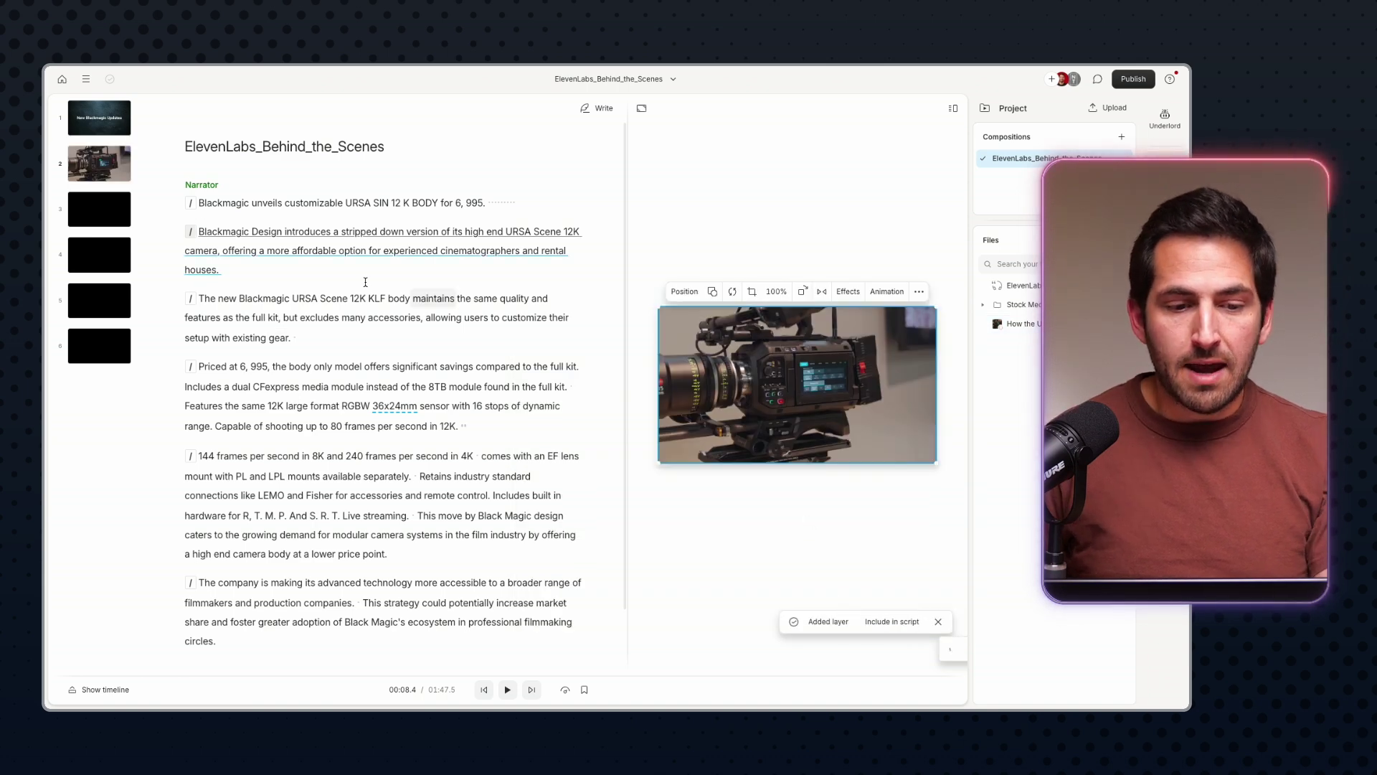
Play the composition from the end of the first scene into the second scene to review the video layer
left_click(268, 232)
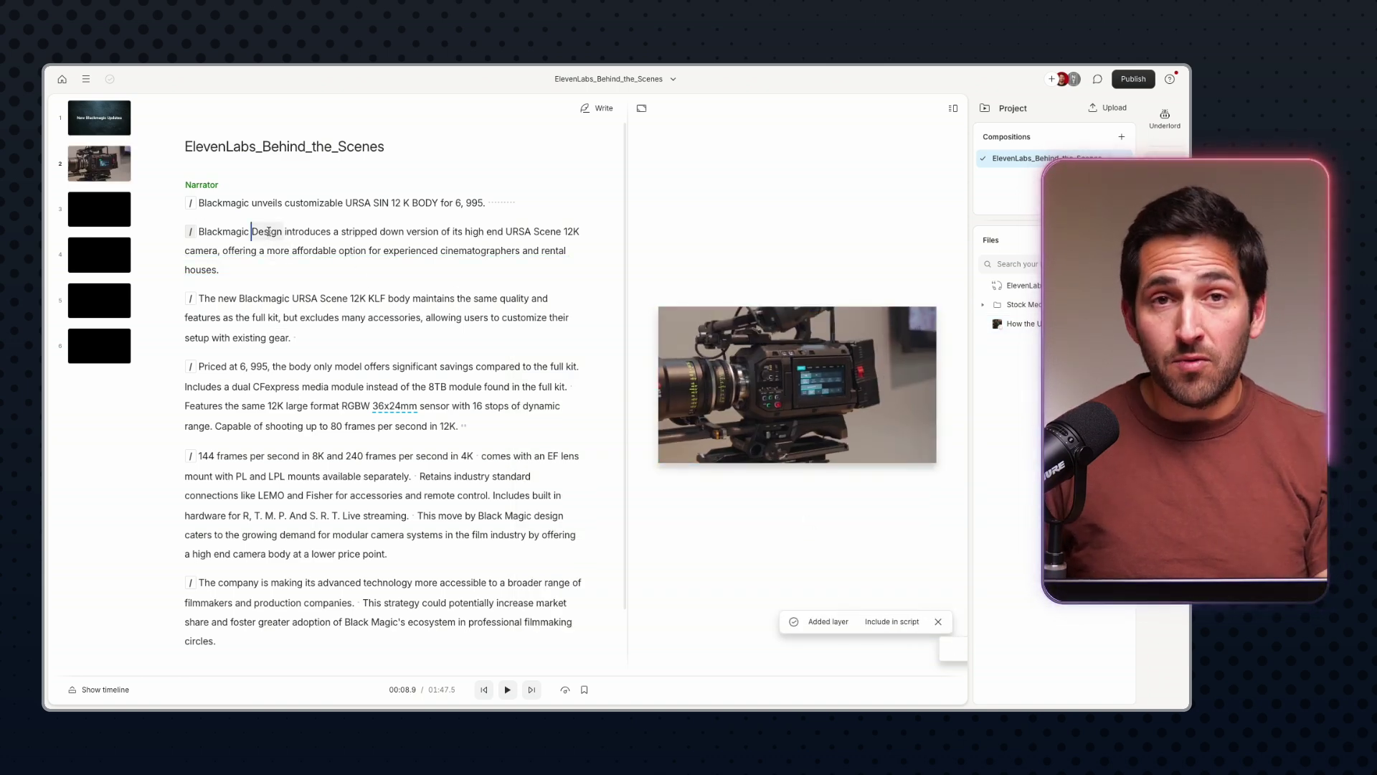
left_click(200, 231)
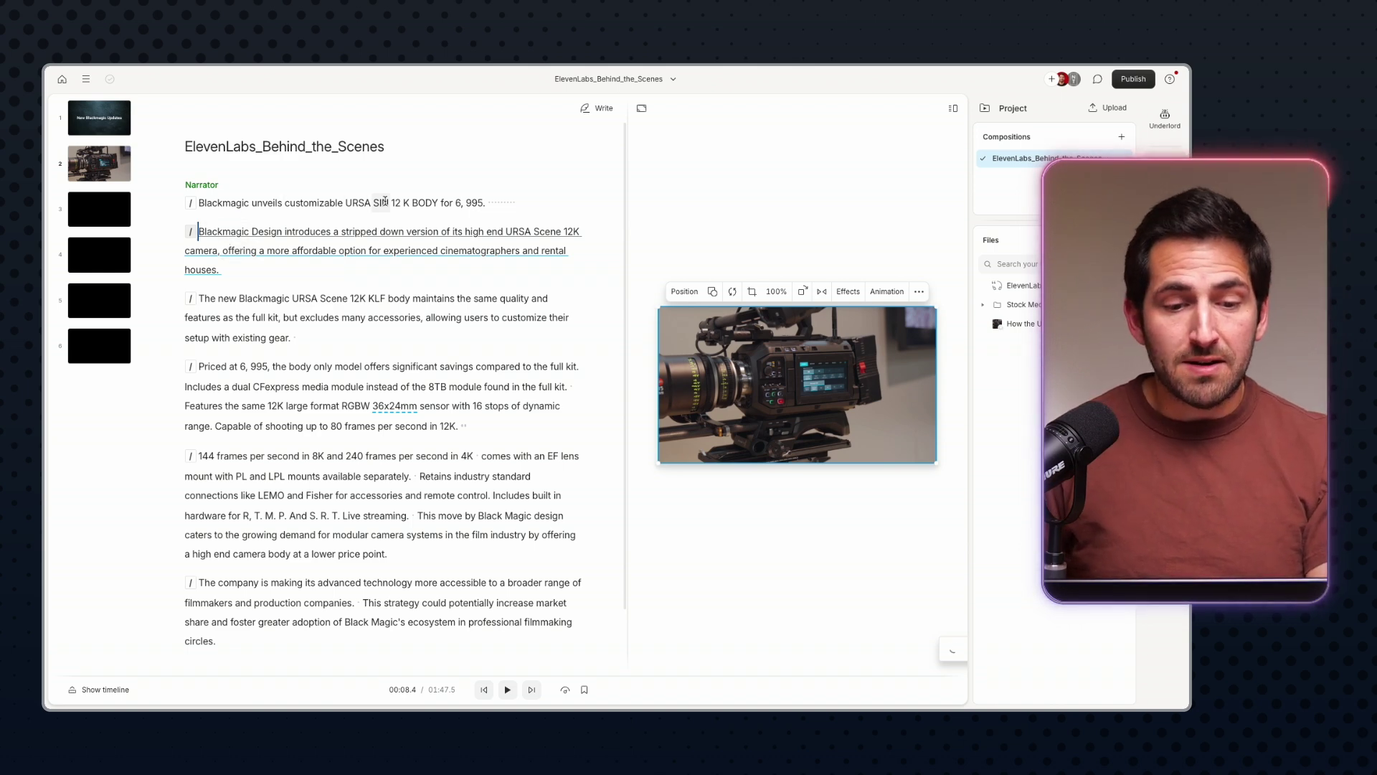
left_click(446, 202)
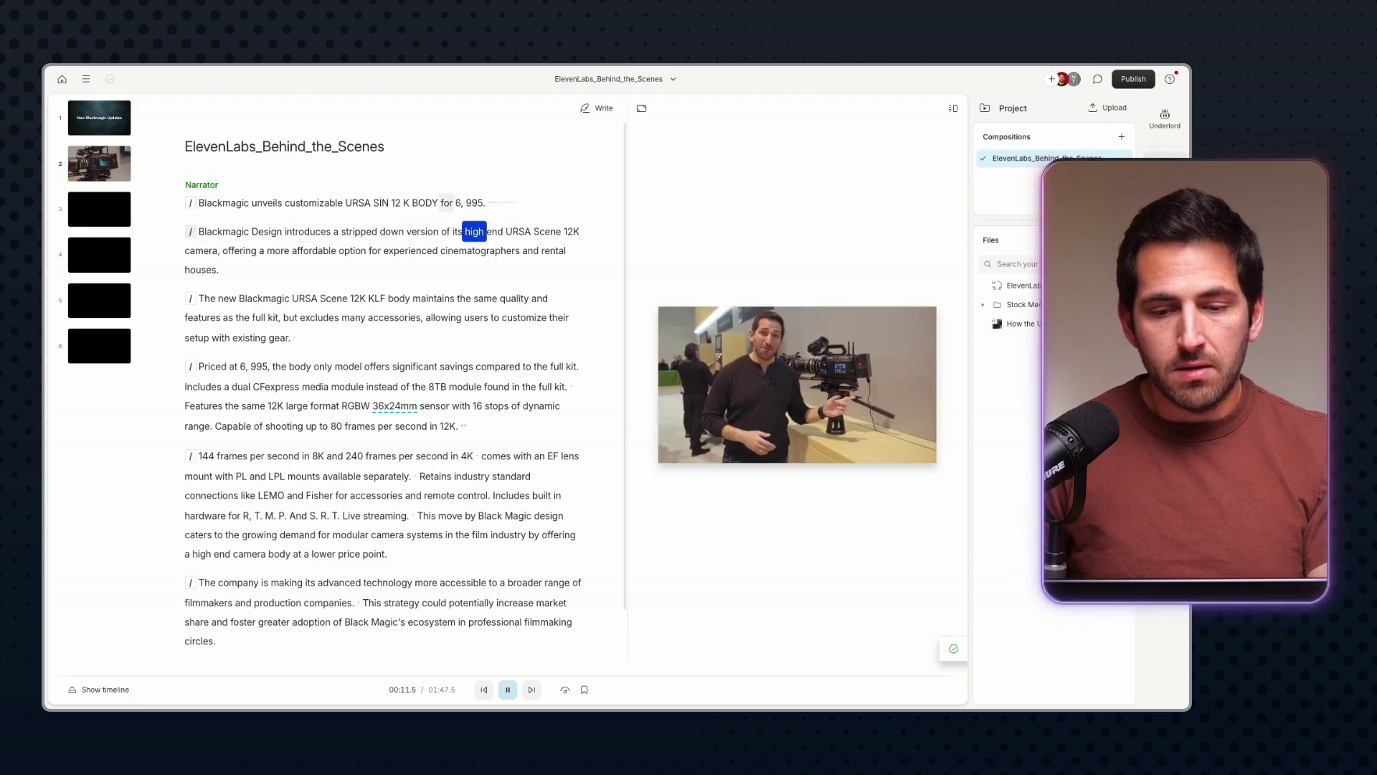
Stop playback and mute the audio of the URSA Cine 12K video layer in the second scene
key("space")
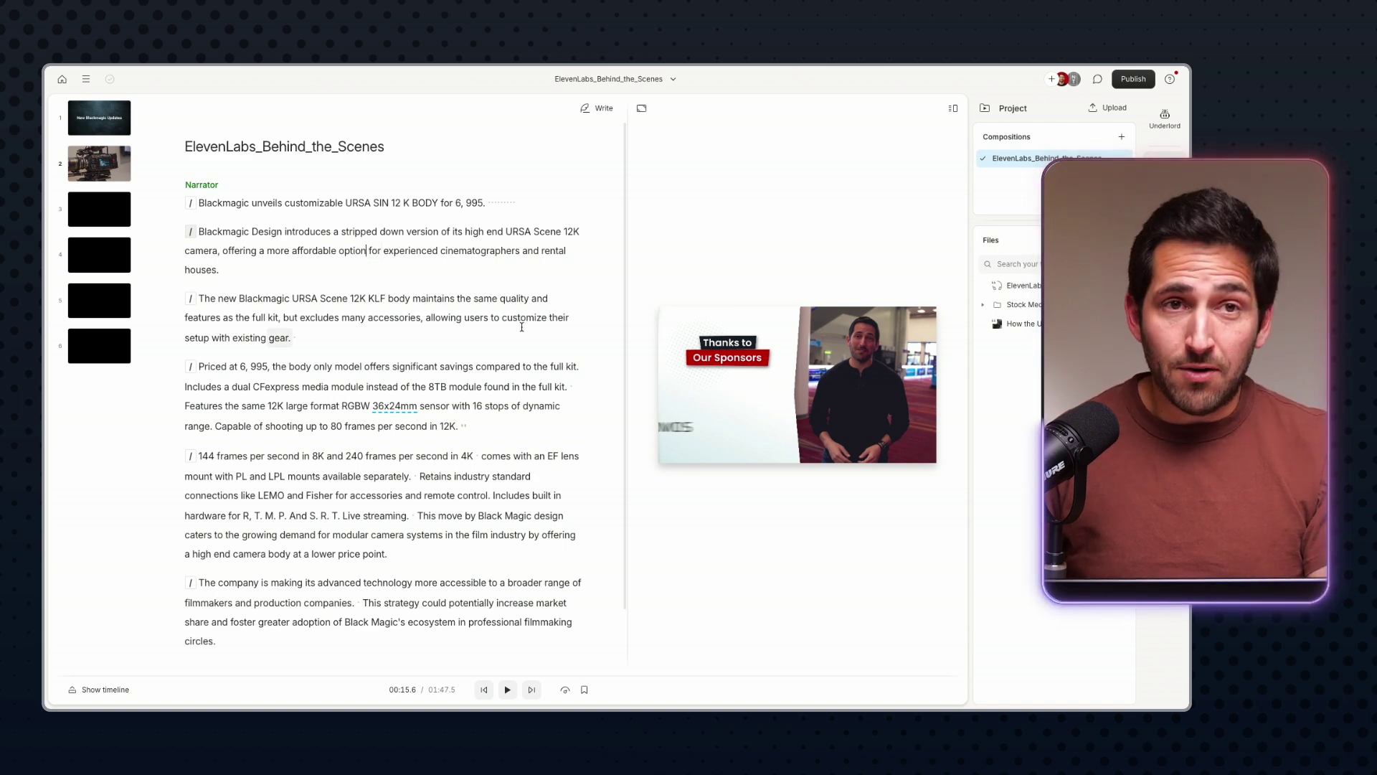
left_click(808, 365)
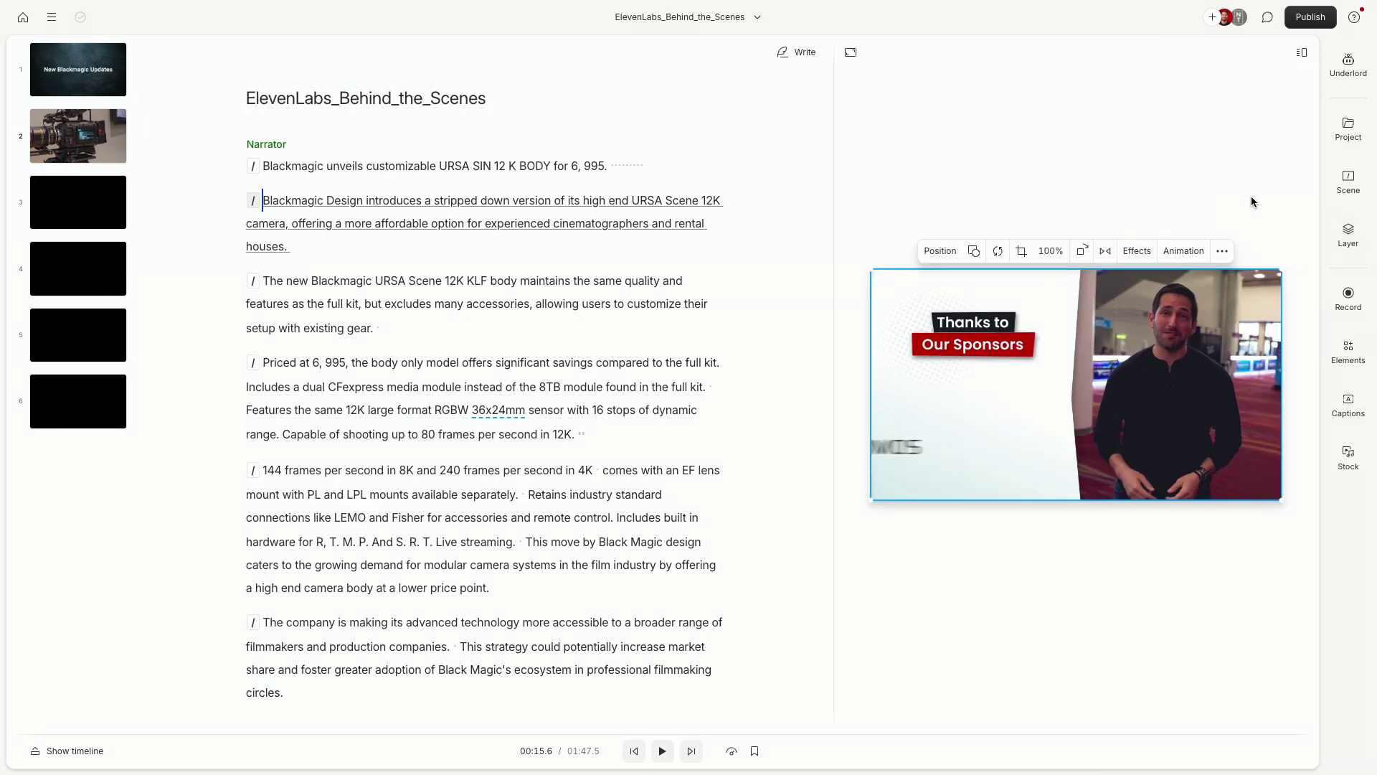
left_click(1222, 251)
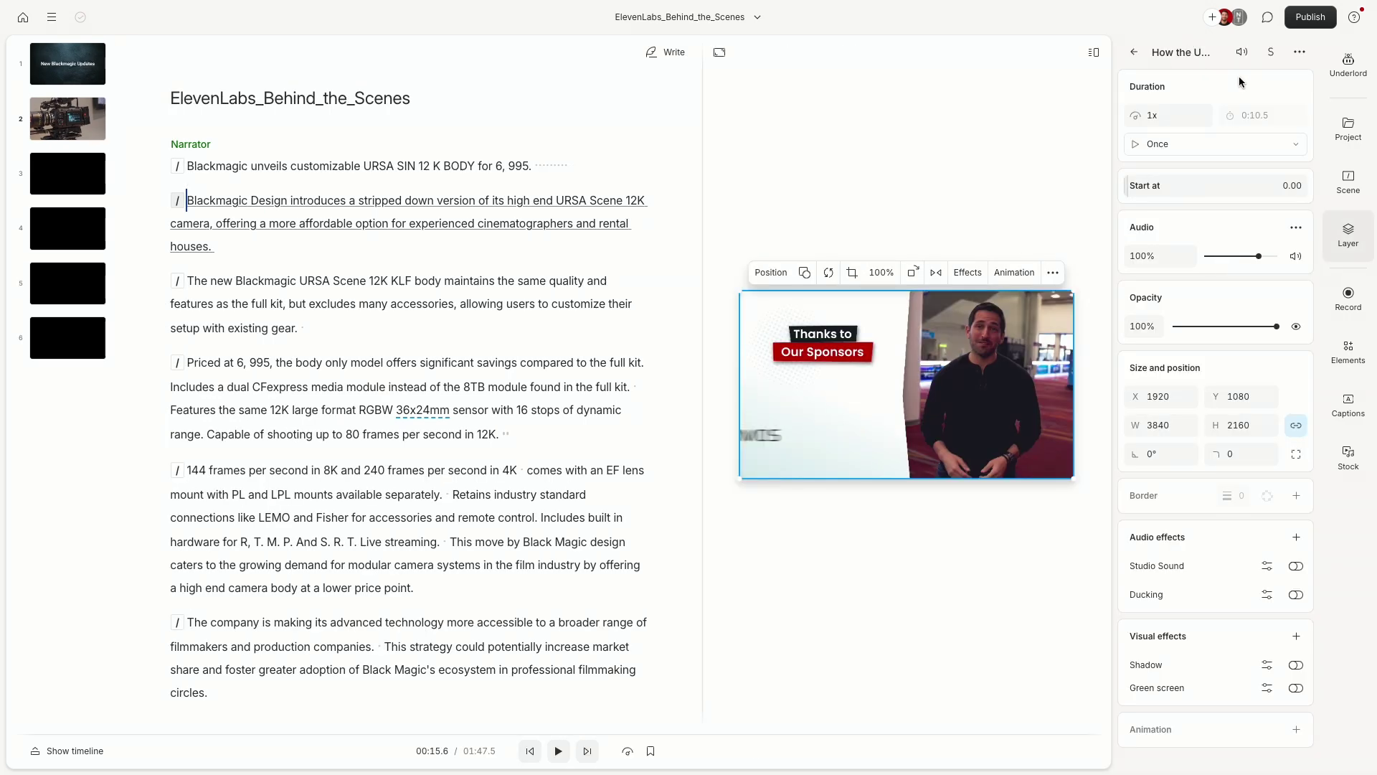
left_click(1239, 54)
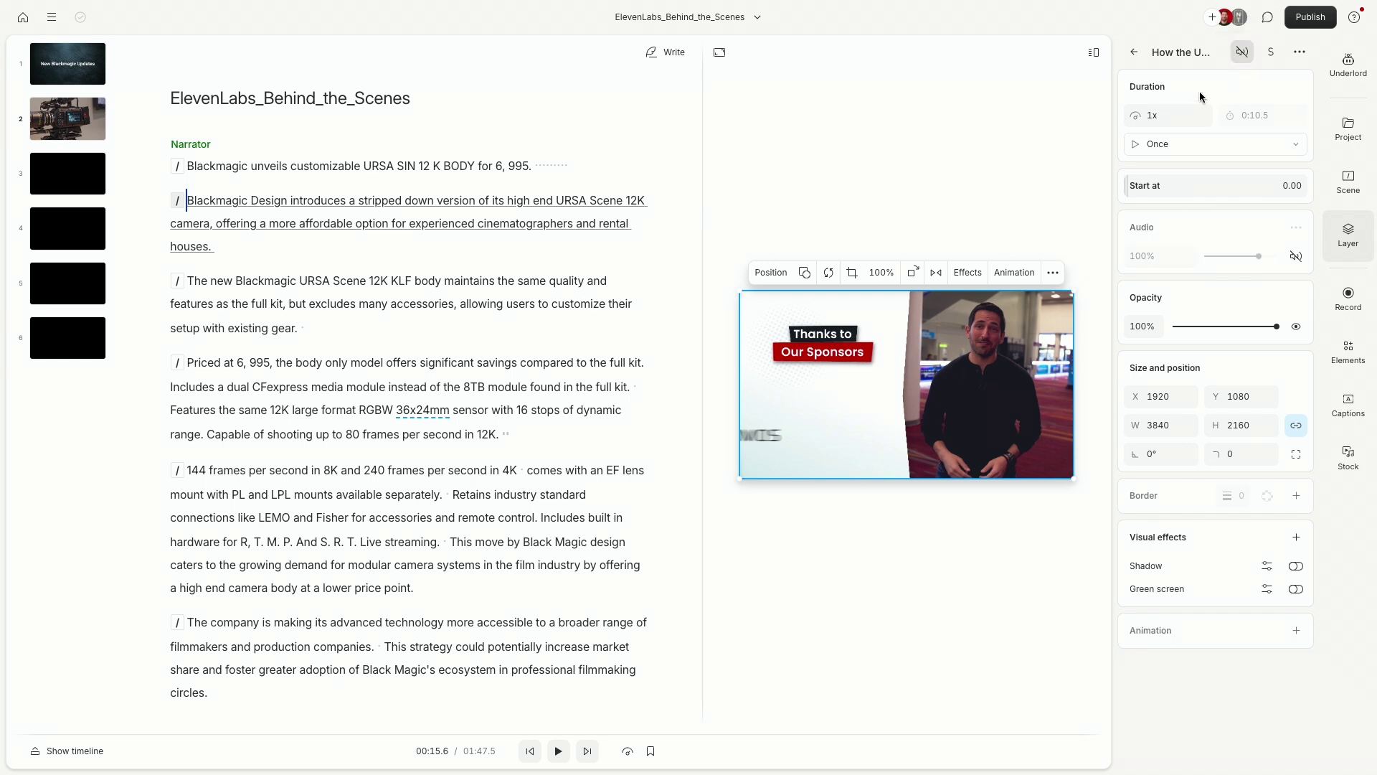
Play the second scene from "introduces" to check the narration against the muted video
left_click(318, 200)
key("space")
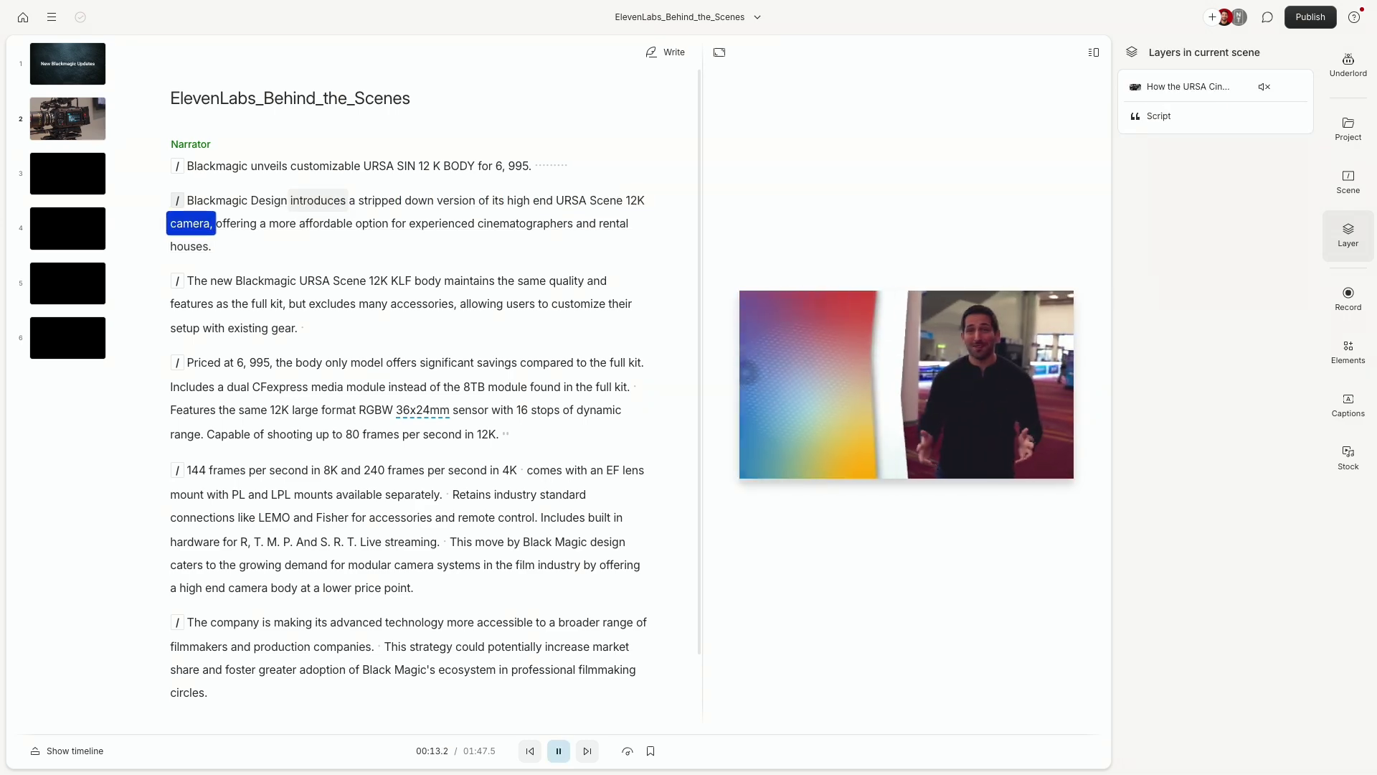
key("space")
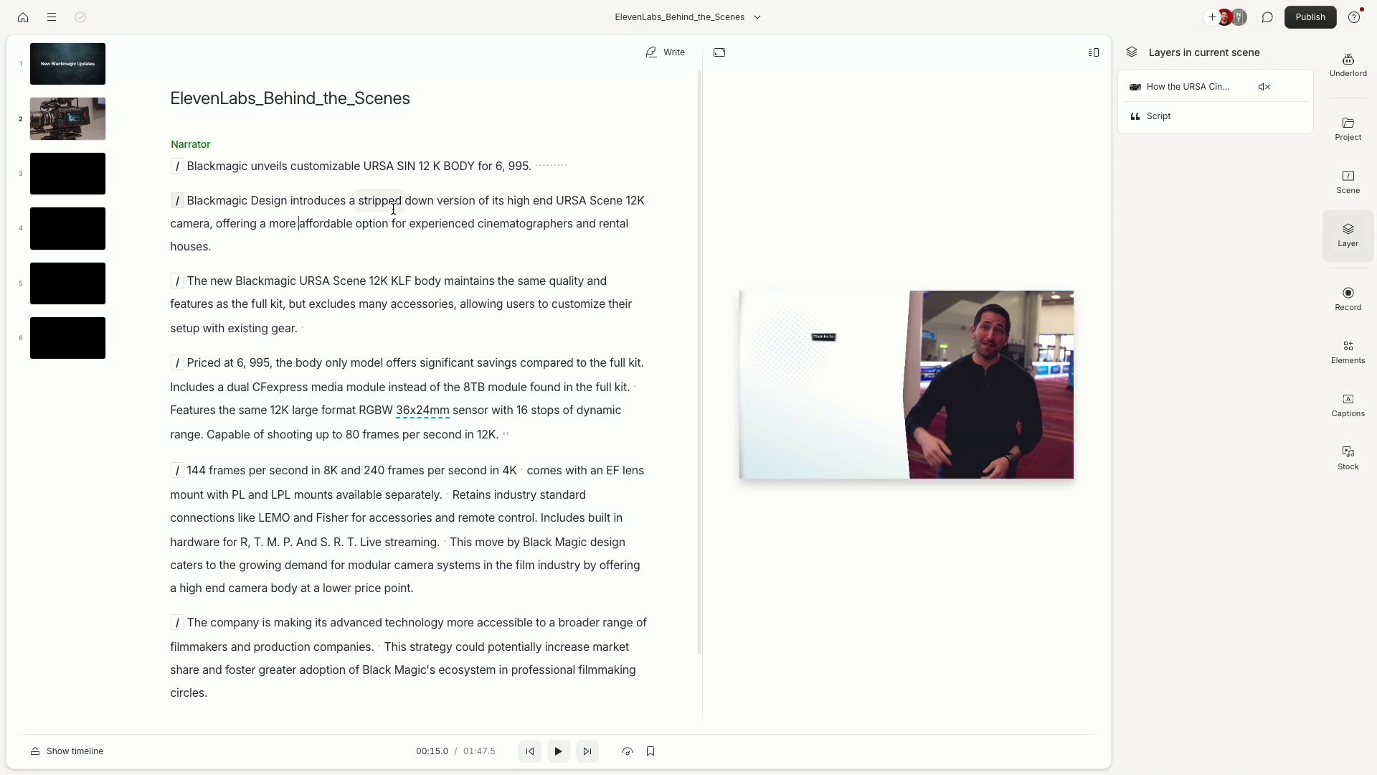
Try scaling the second scene's video layer down to about 2518 by 1417 and undo the resize
left_click(1350, 231)
left_click(1351, 244)
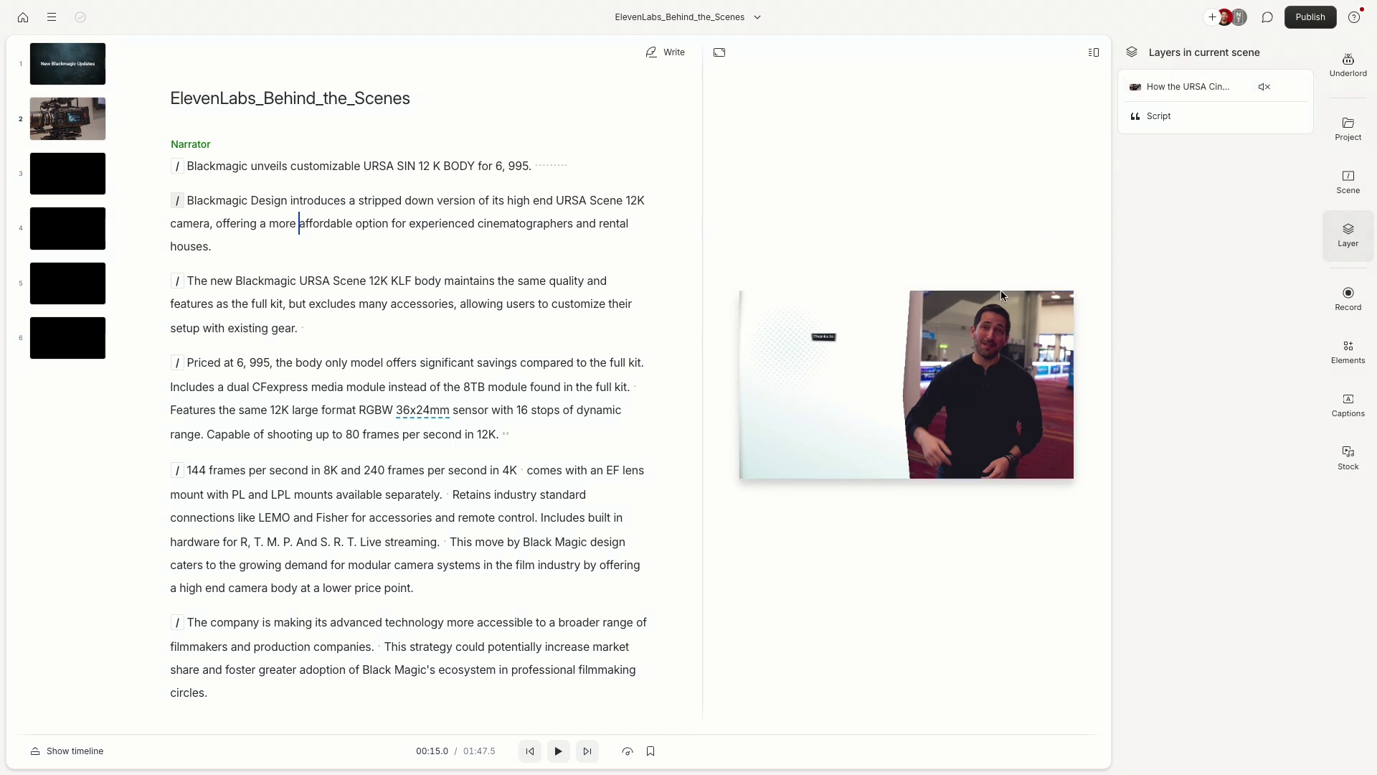
left_click(1036, 307)
left_click_drag(1077, 291, 959, 356)
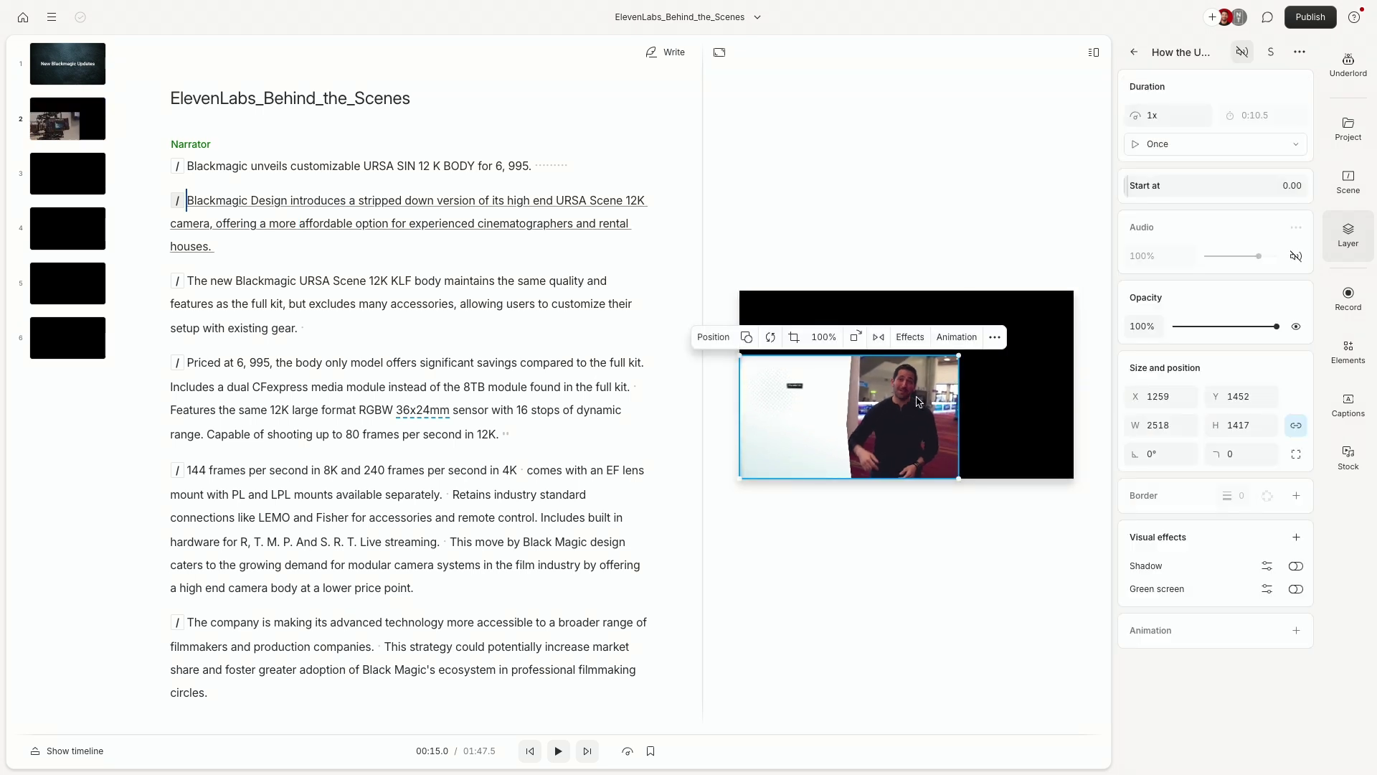
key("ctrl+z")
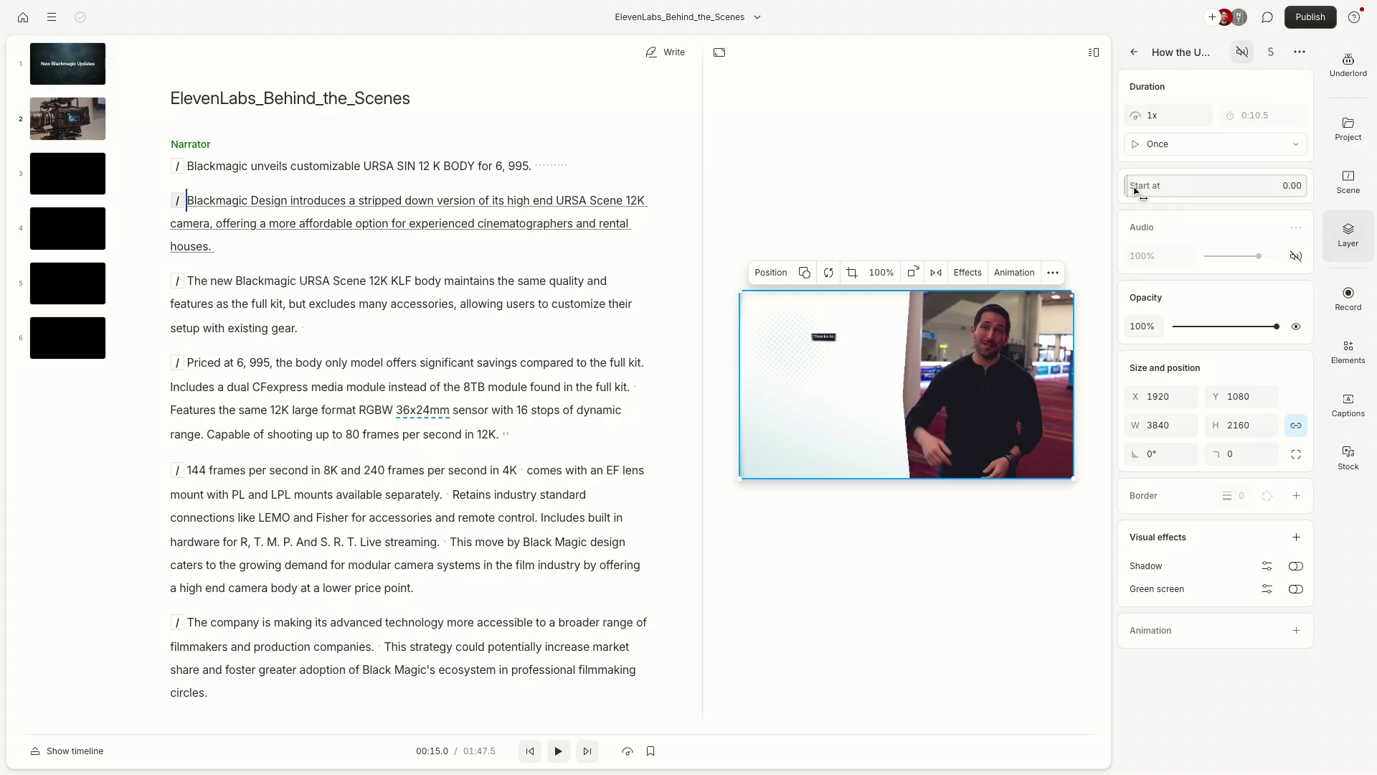
Set the URSA Cine 12K video layer to start at 1:13.2 and play the second scene to check the footage
left_click_drag(1135, 190, 1166, 186)
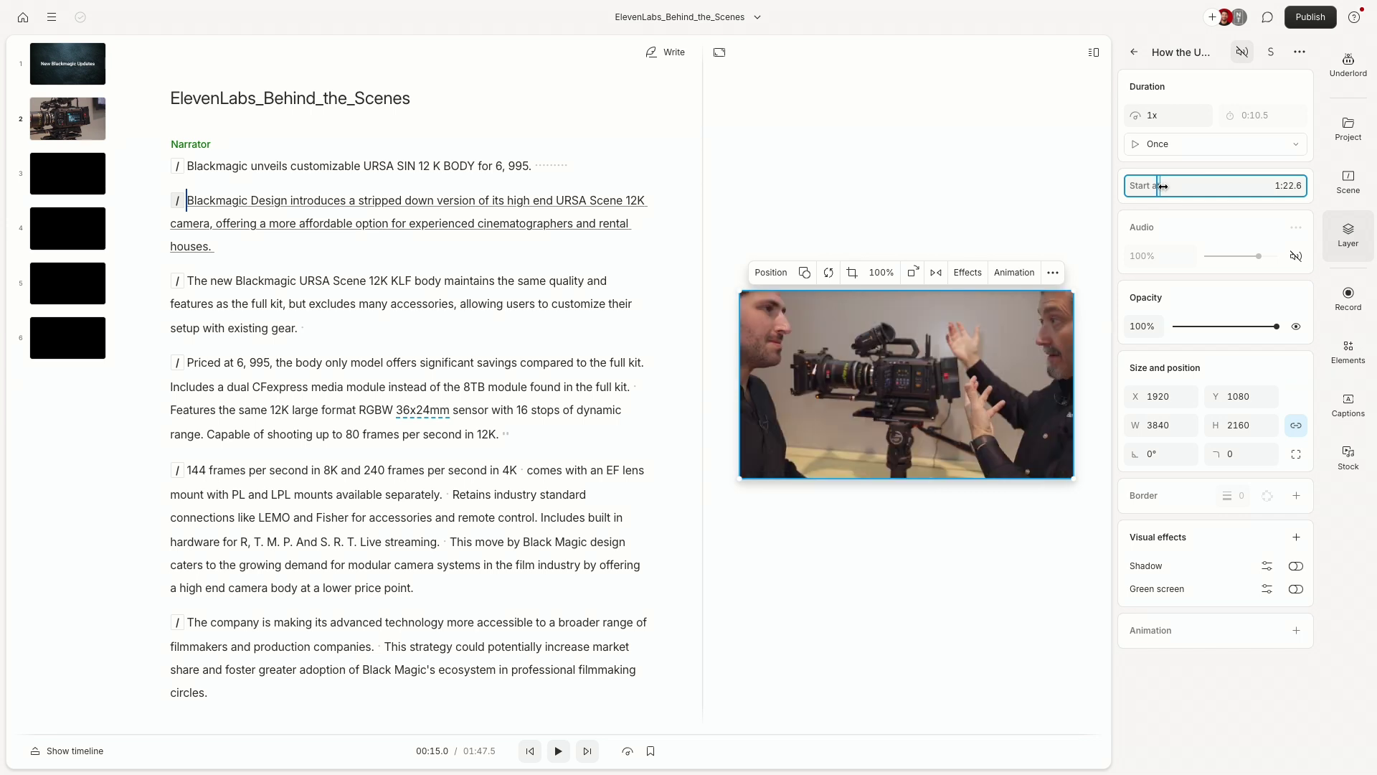
left_click_drag(1162, 187, 1160, 187)
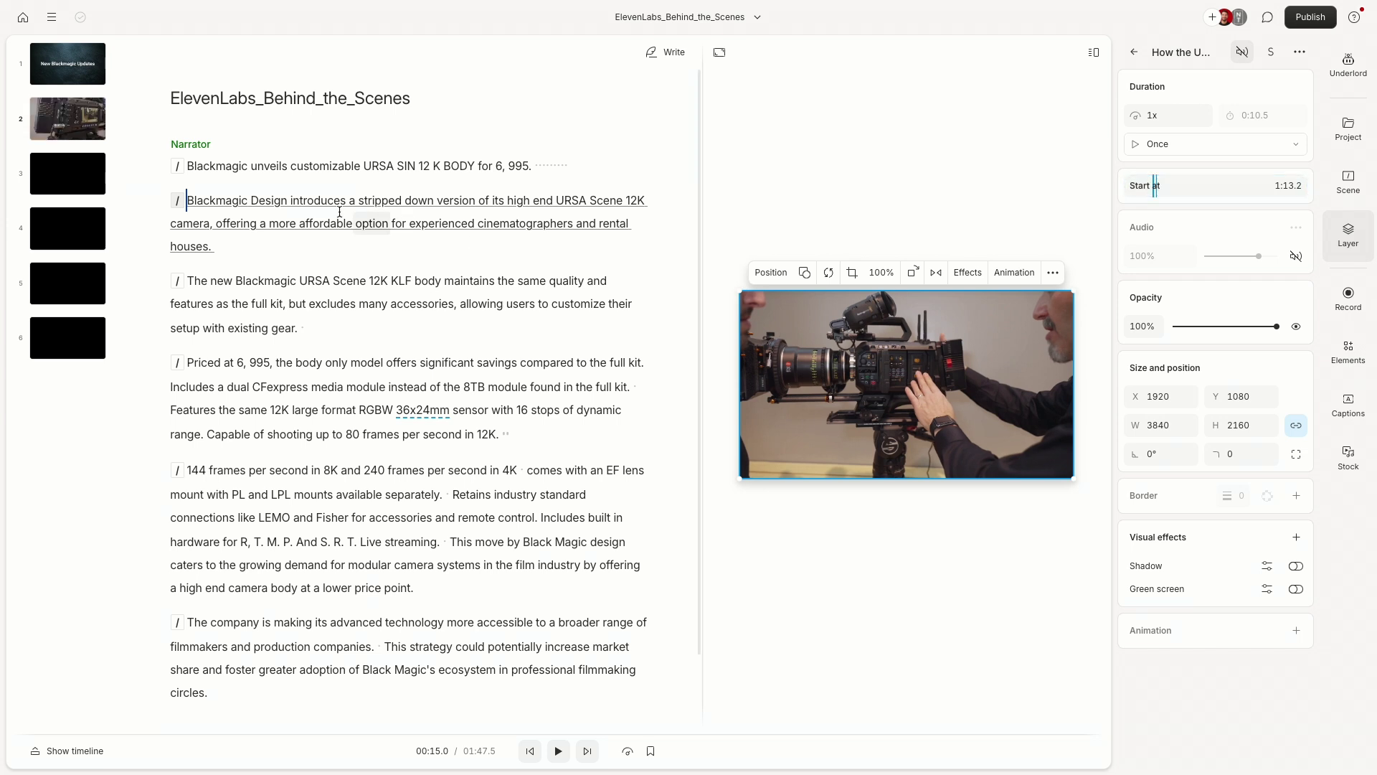
left_click(267, 202)
key("space")
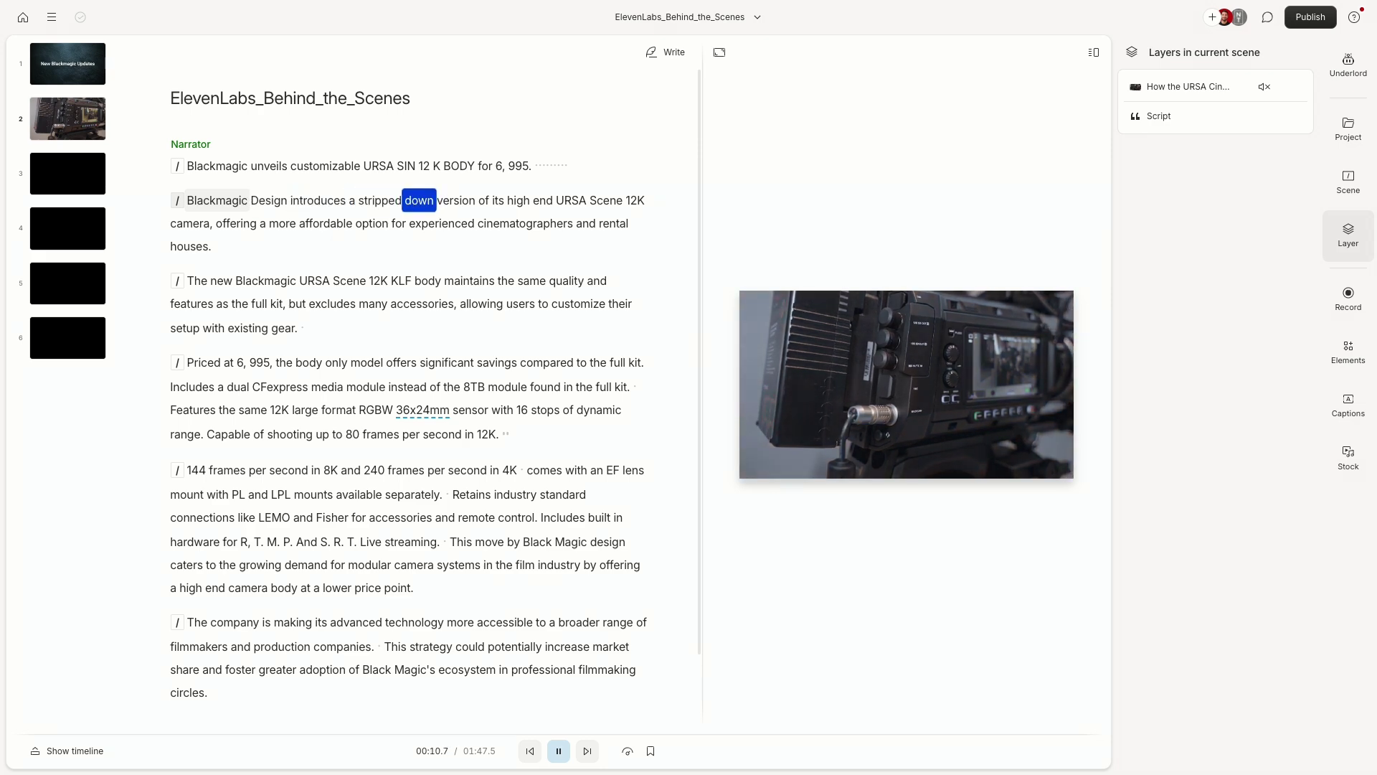
key("space")
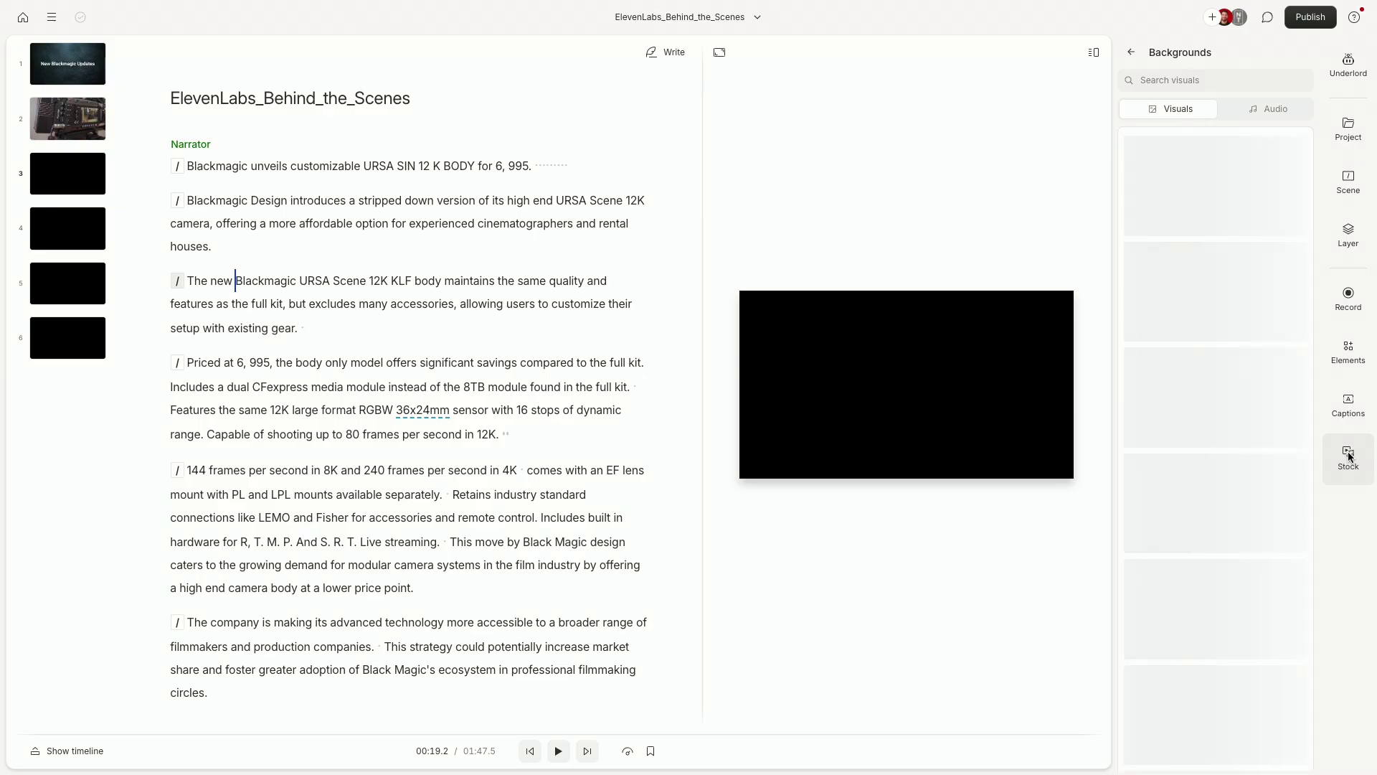
Search the stock videos for "movie set" and add the dark close-up of a video camera to the third scene
left_click(1132, 51)
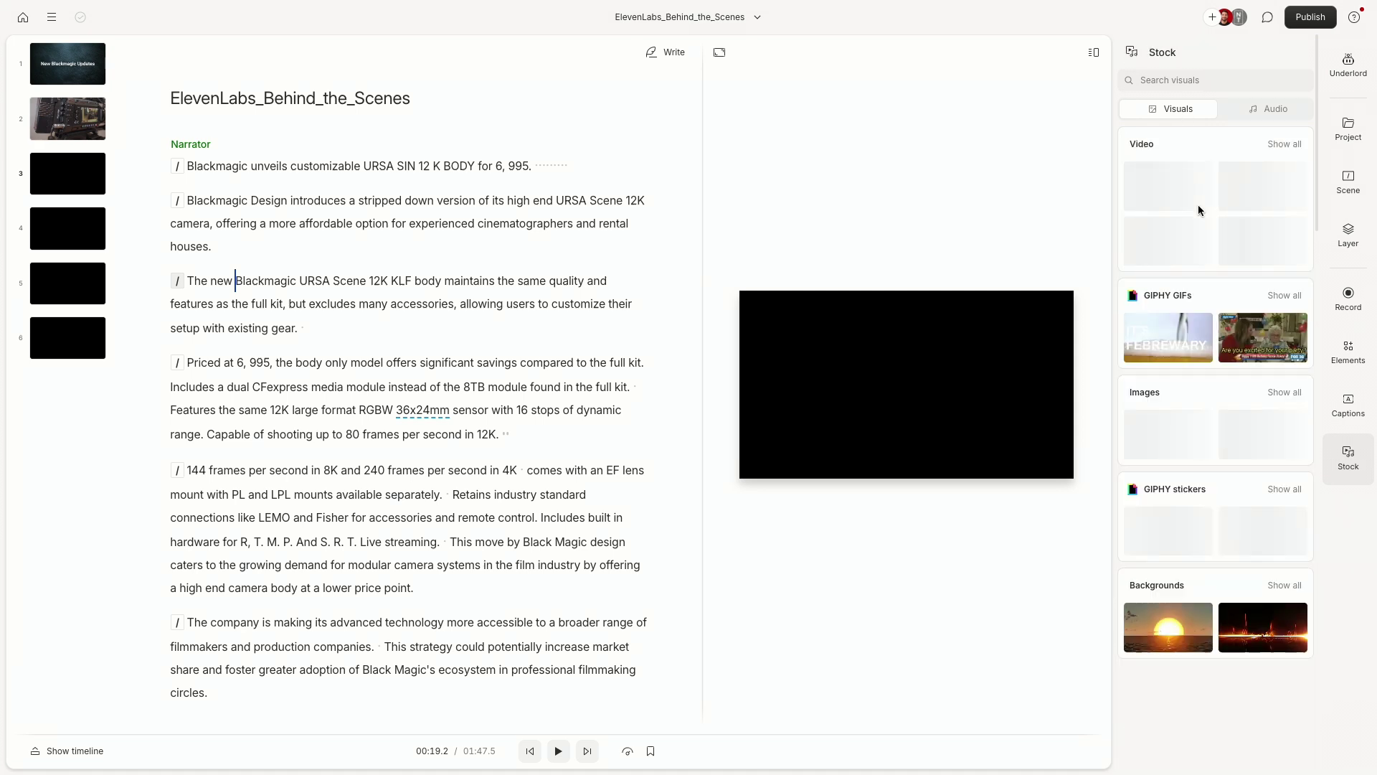
left_click(1283, 143)
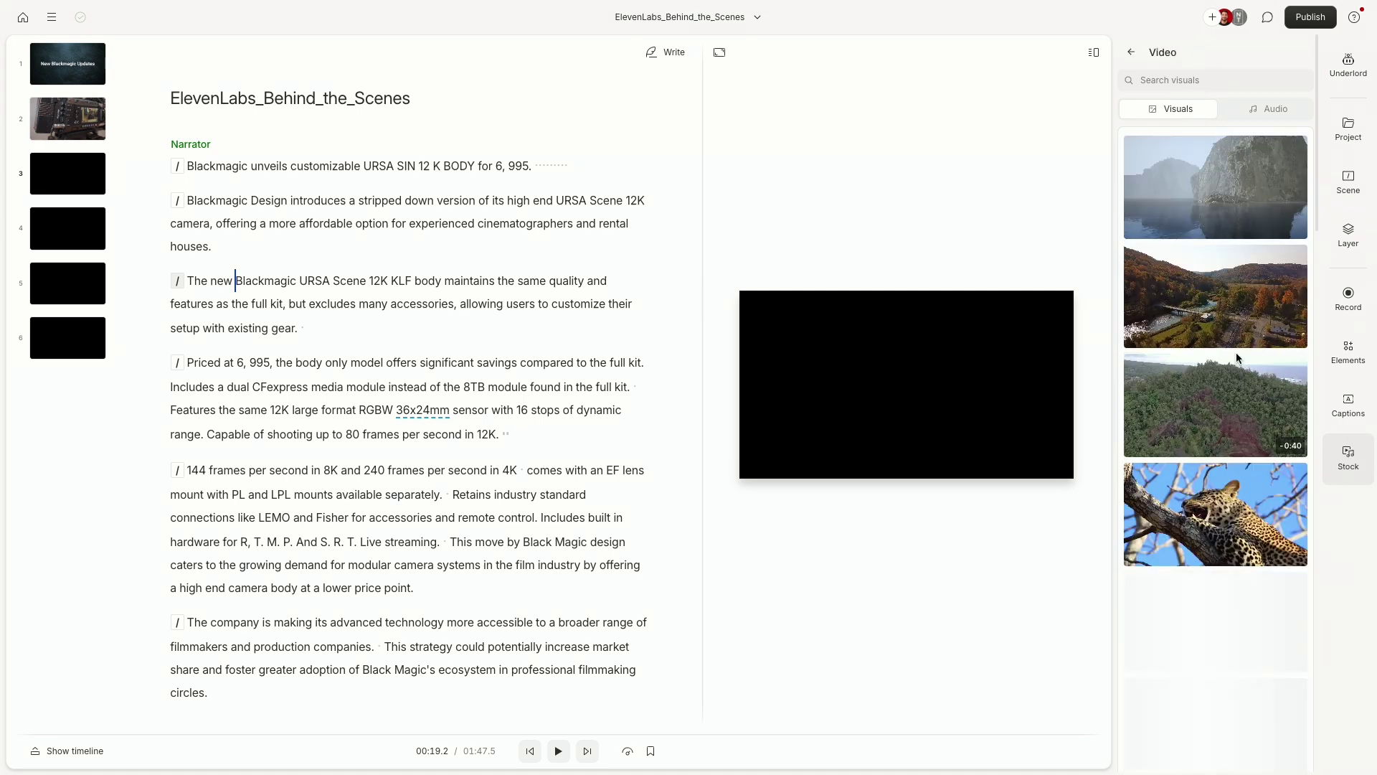
left_click(1213, 79)
type("camer")
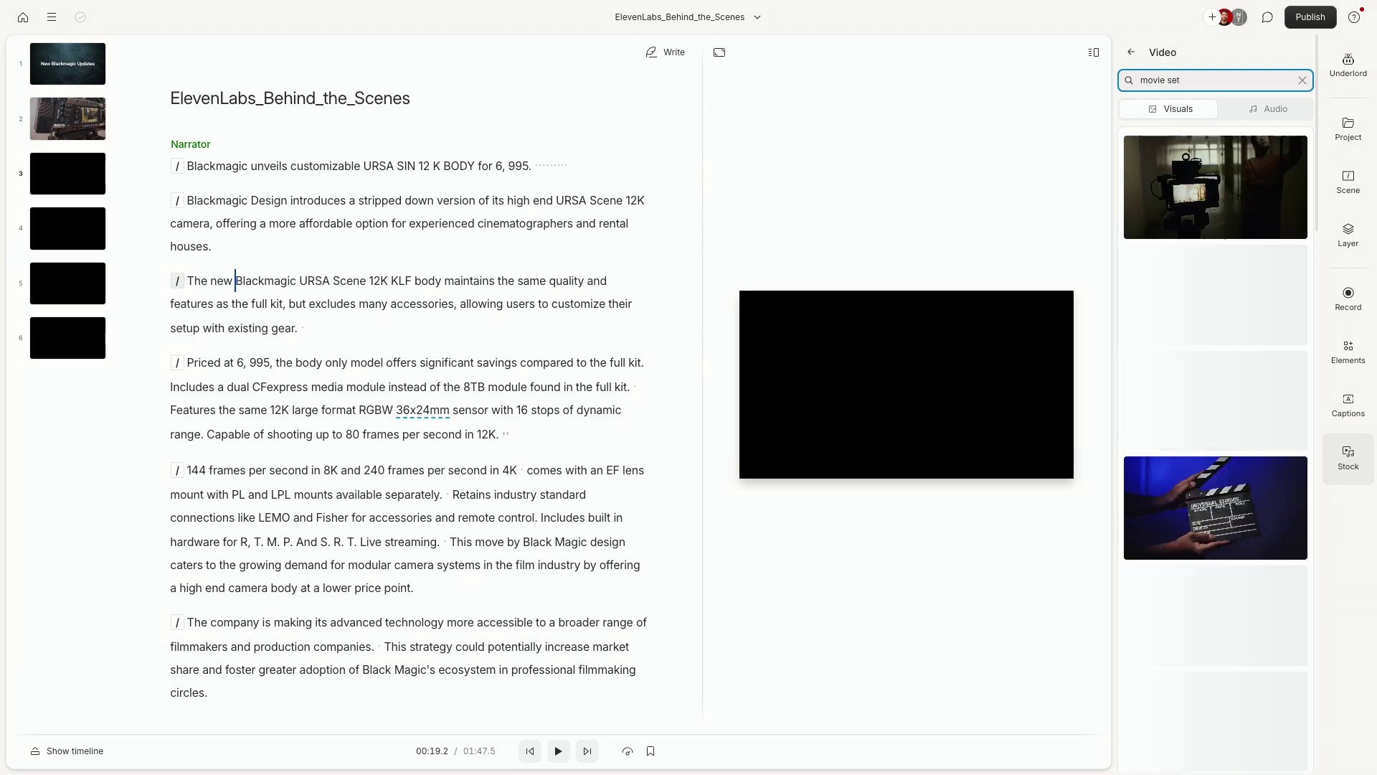
left_click(1215, 189)
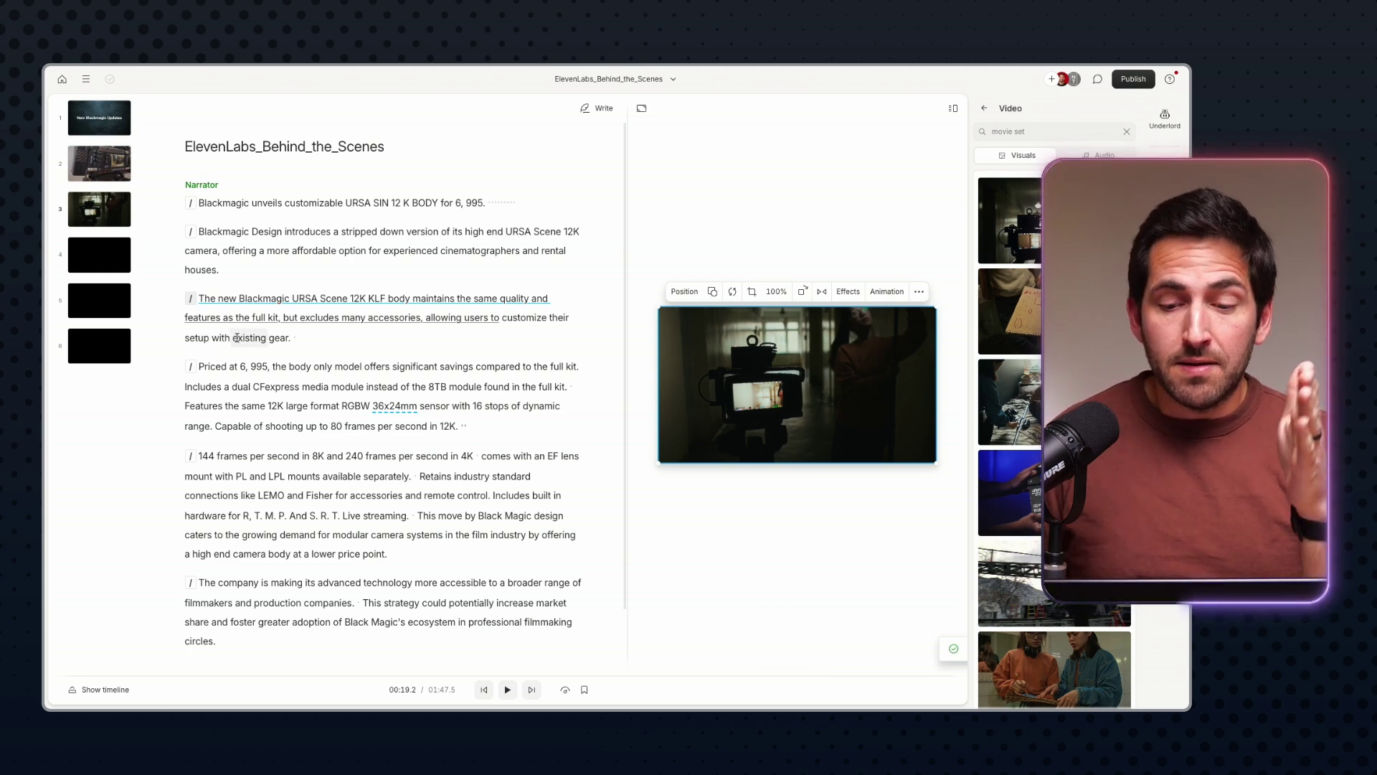
Play the third scene around "to customize" to check where the stock clip ends
left_click(445, 317)
left_click(501, 317)
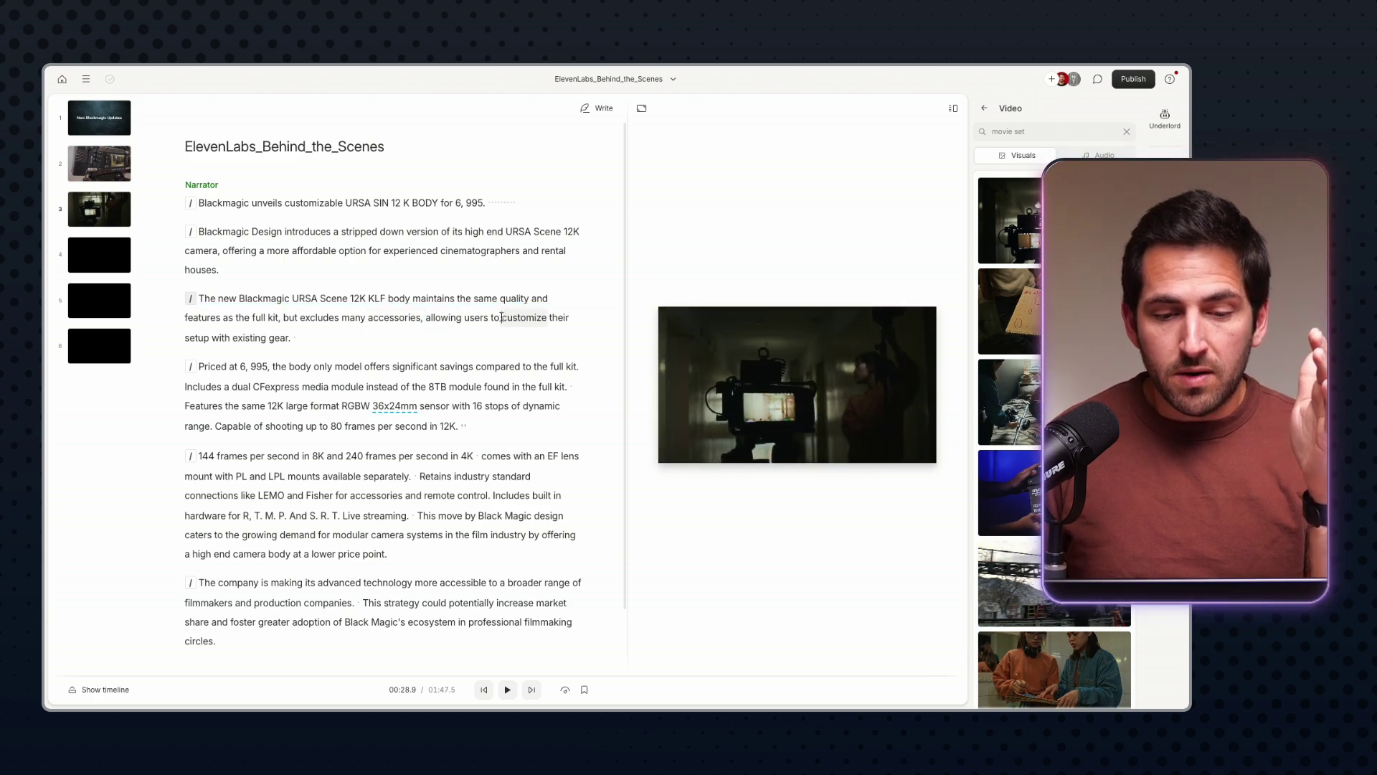
key("space")
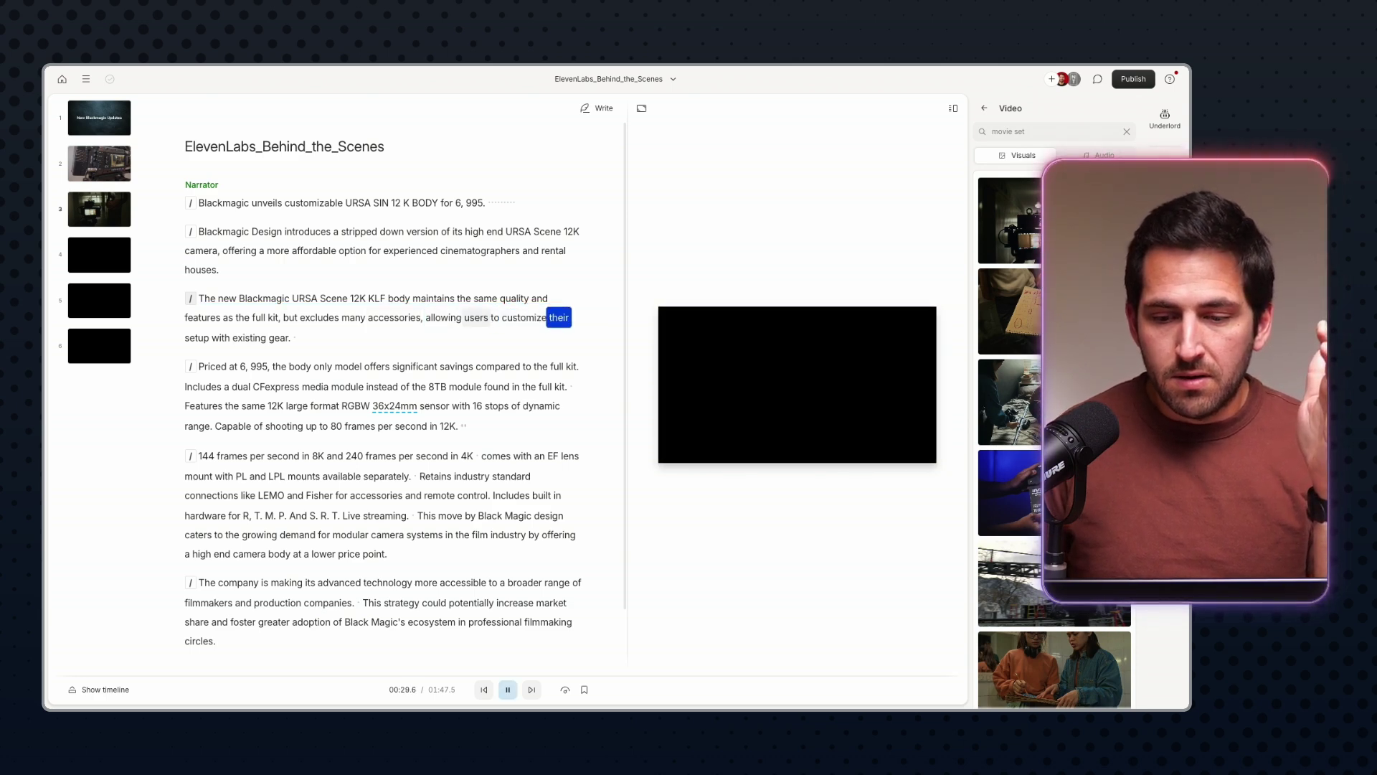
Try layering the third "movie set" stock clip over the word "users" in the third scene and undo the addition
double_click(475, 317)
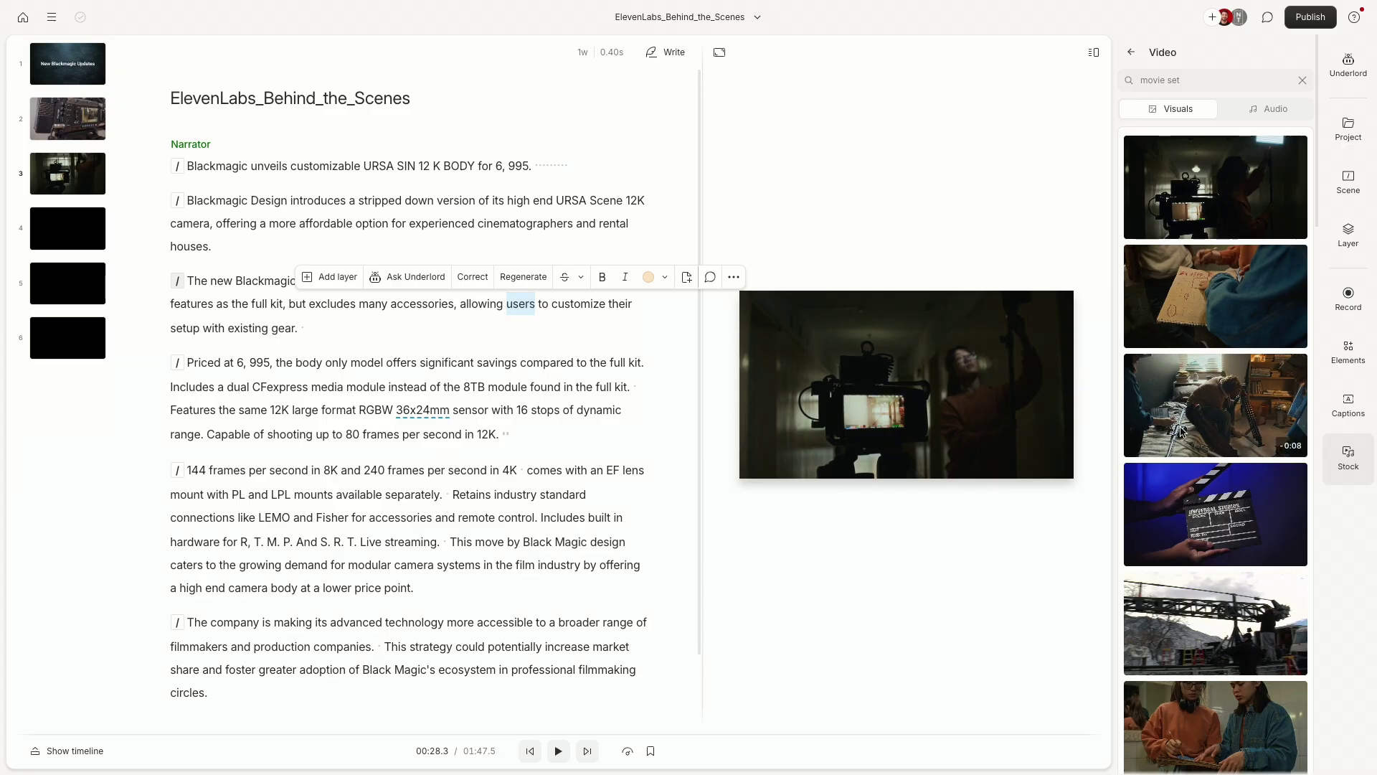
left_click(1207, 412)
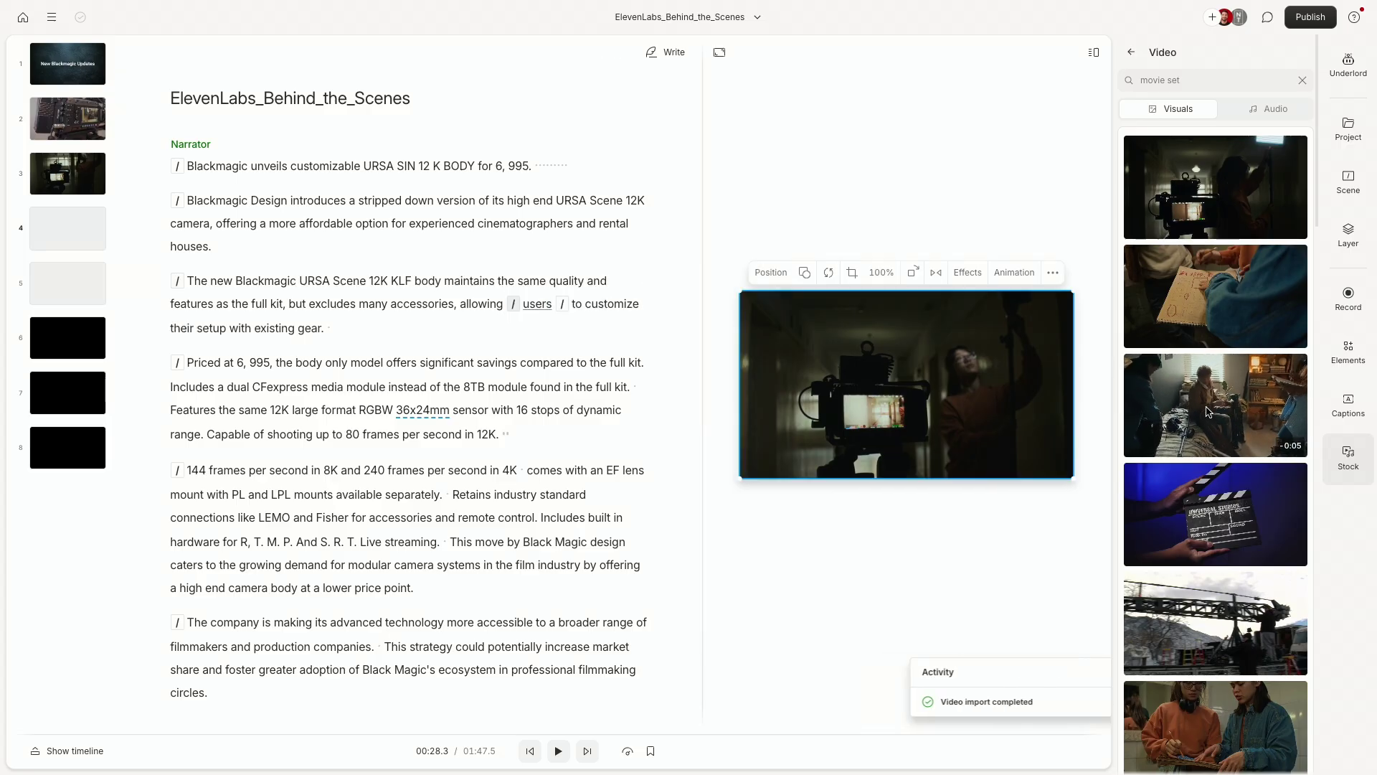
left_click(485, 304)
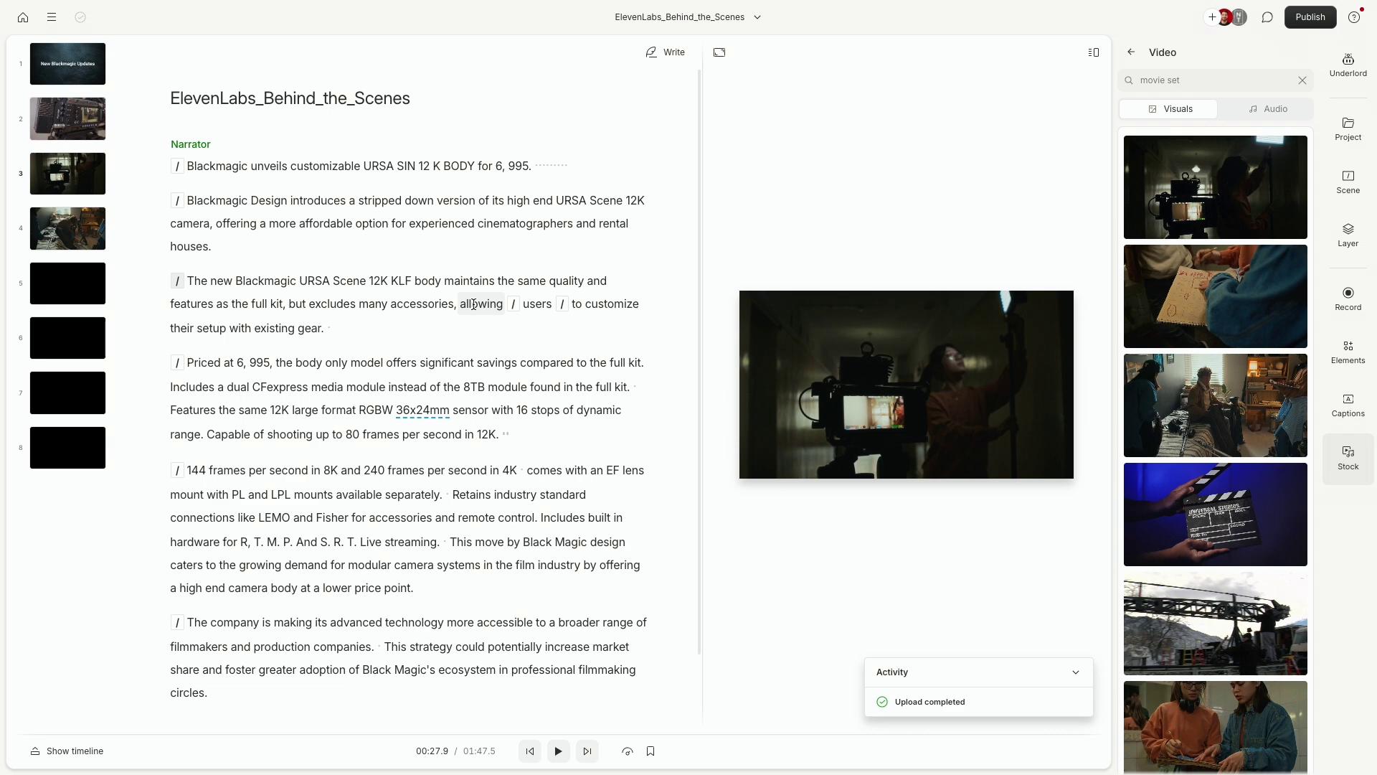
key("ctrl+z")
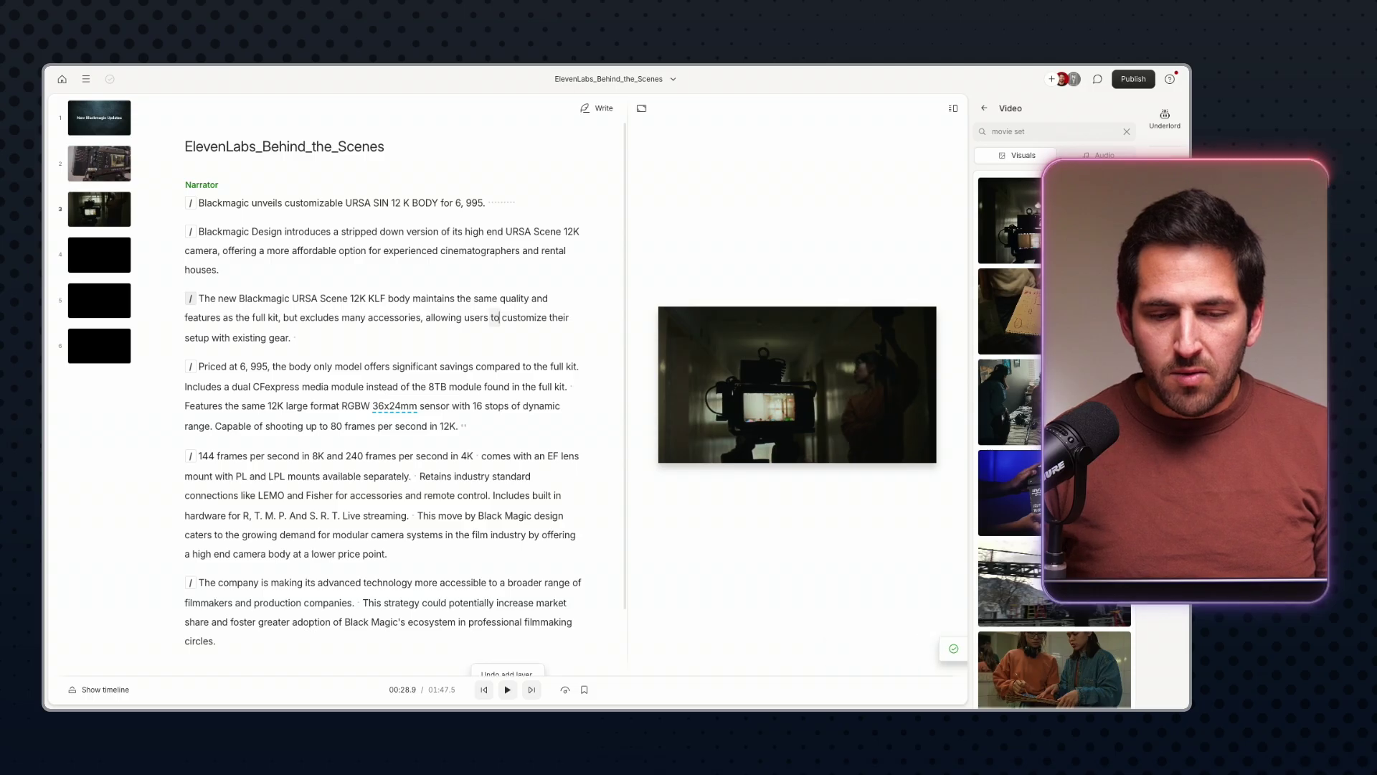
Add a scene break before "to customize" in the third scene
key("slash")
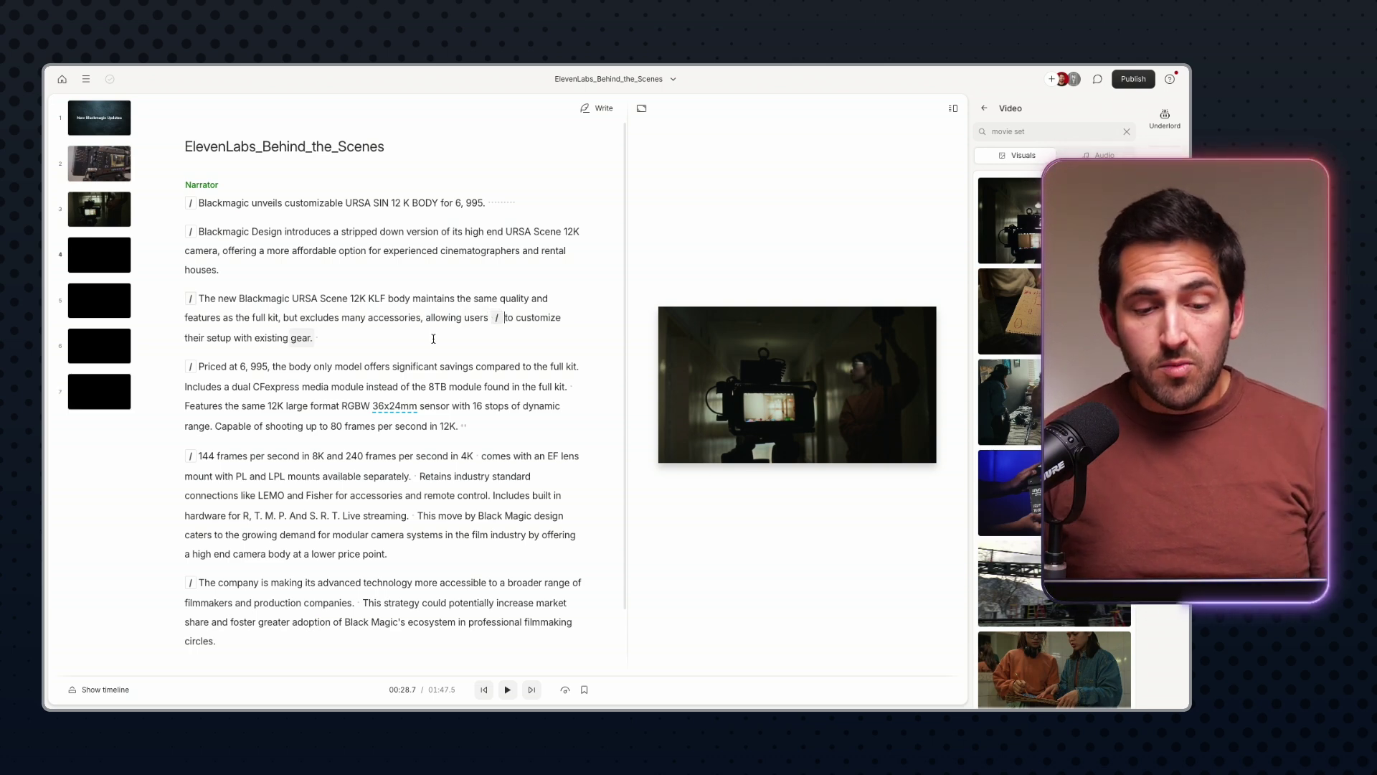
Show the timeline and zoom it out around the third scene to include the whole stock clip
left_click(105, 690)
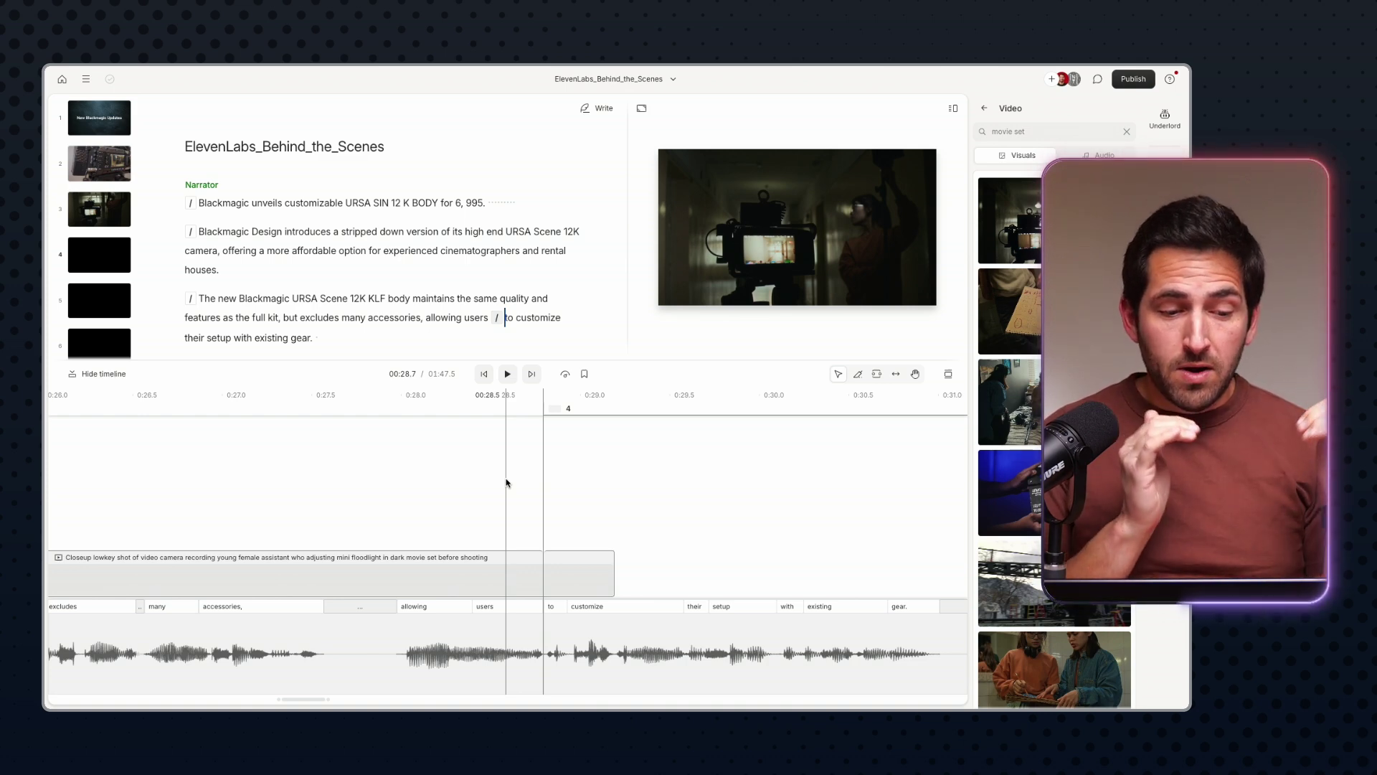
left_click(429, 445)
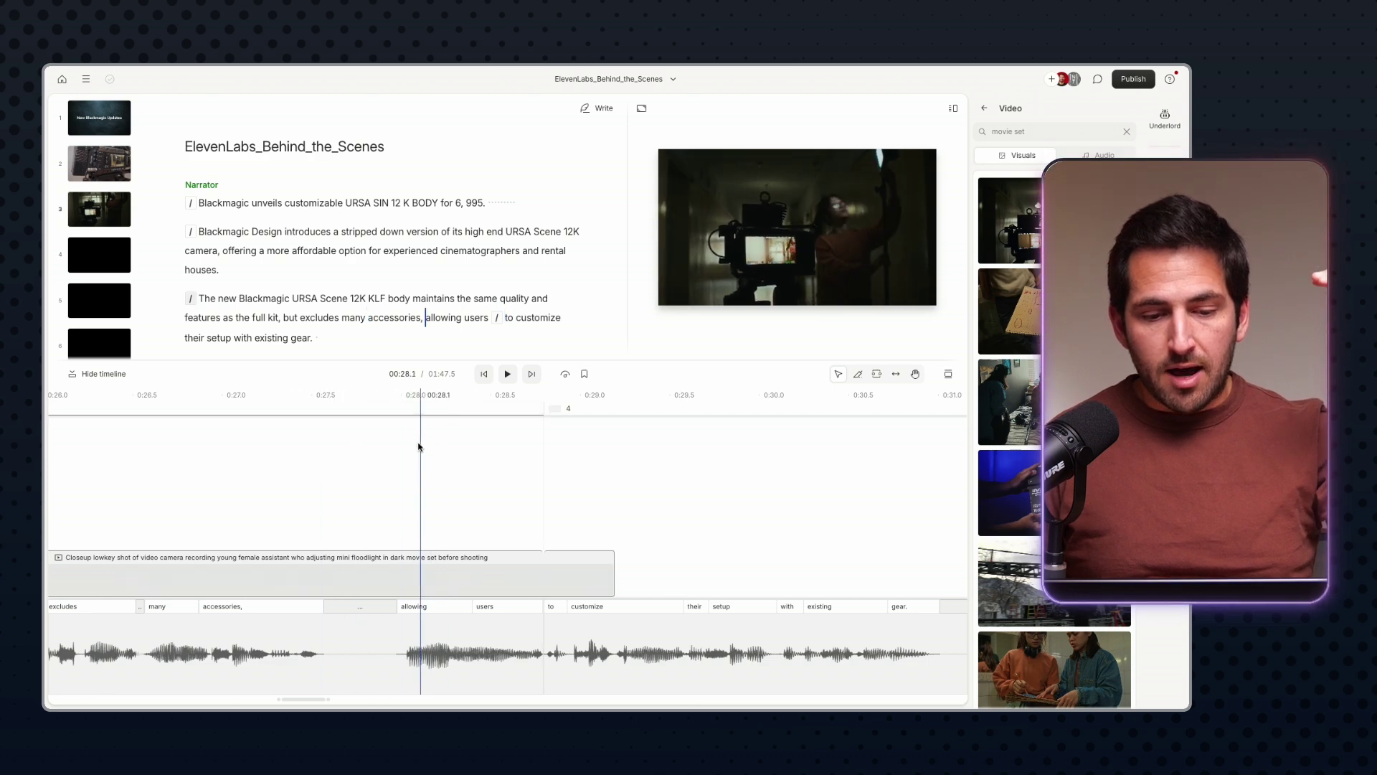
scroll(410, 470, "left", 1)
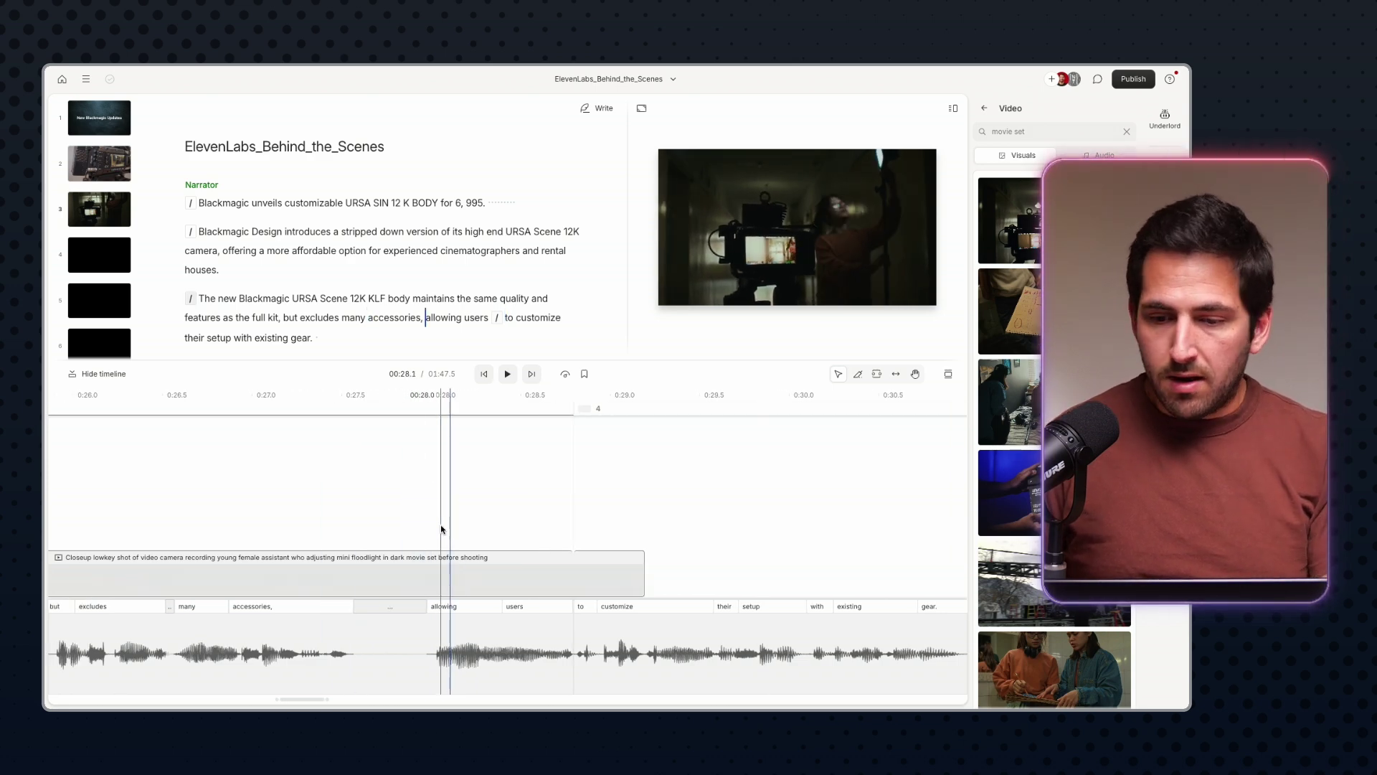
left_click_drag(328, 699, 351, 699)
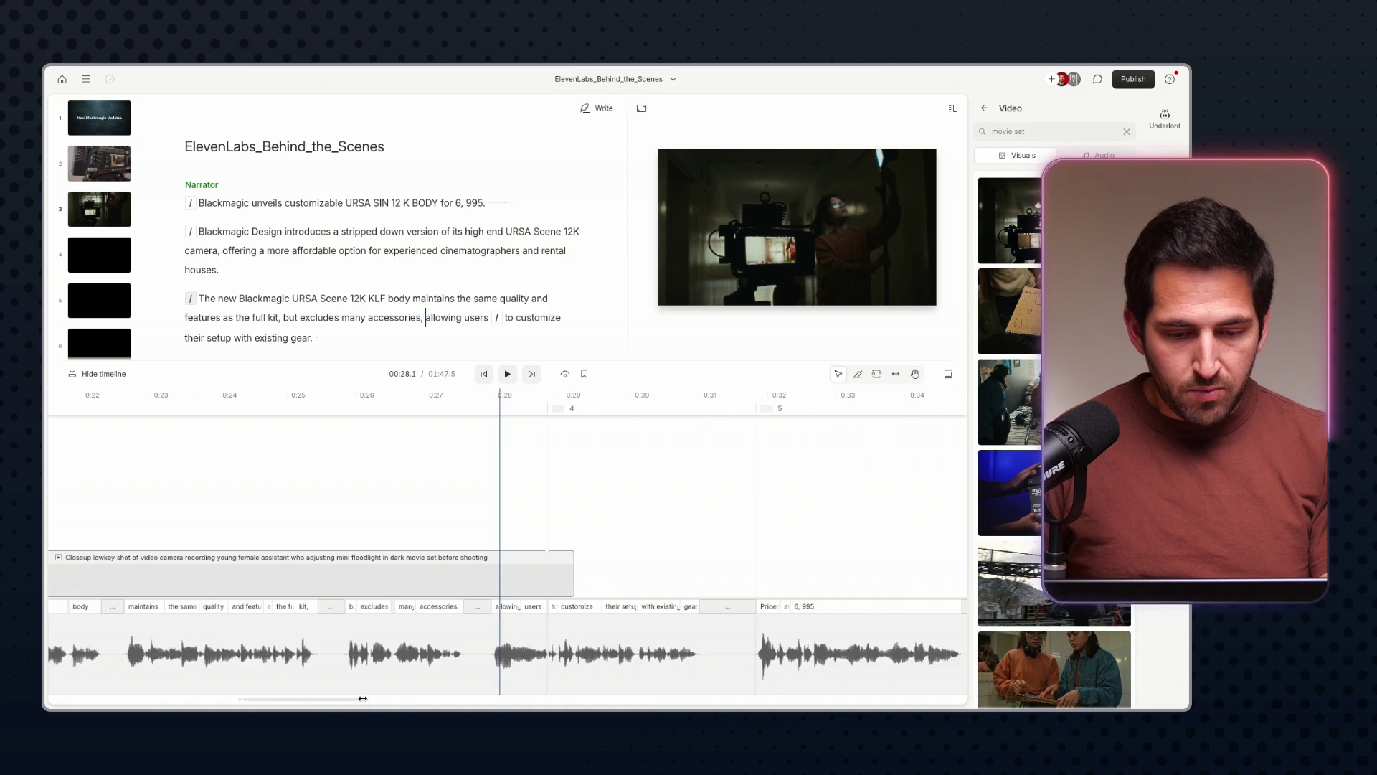
left_click(338, 652)
Try deleting the fourth scene from the timeline and undo the deletion
left_click(739, 409)
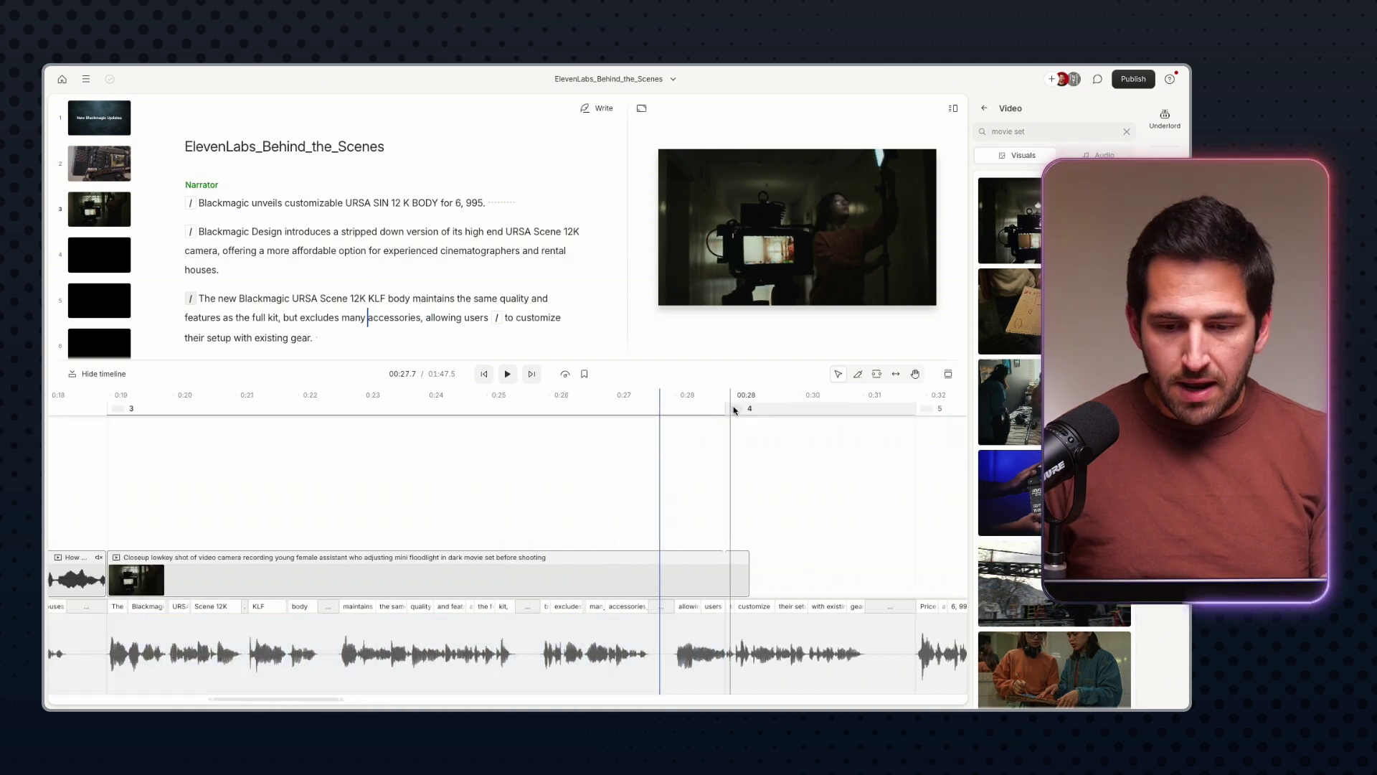
right_click(739, 409)
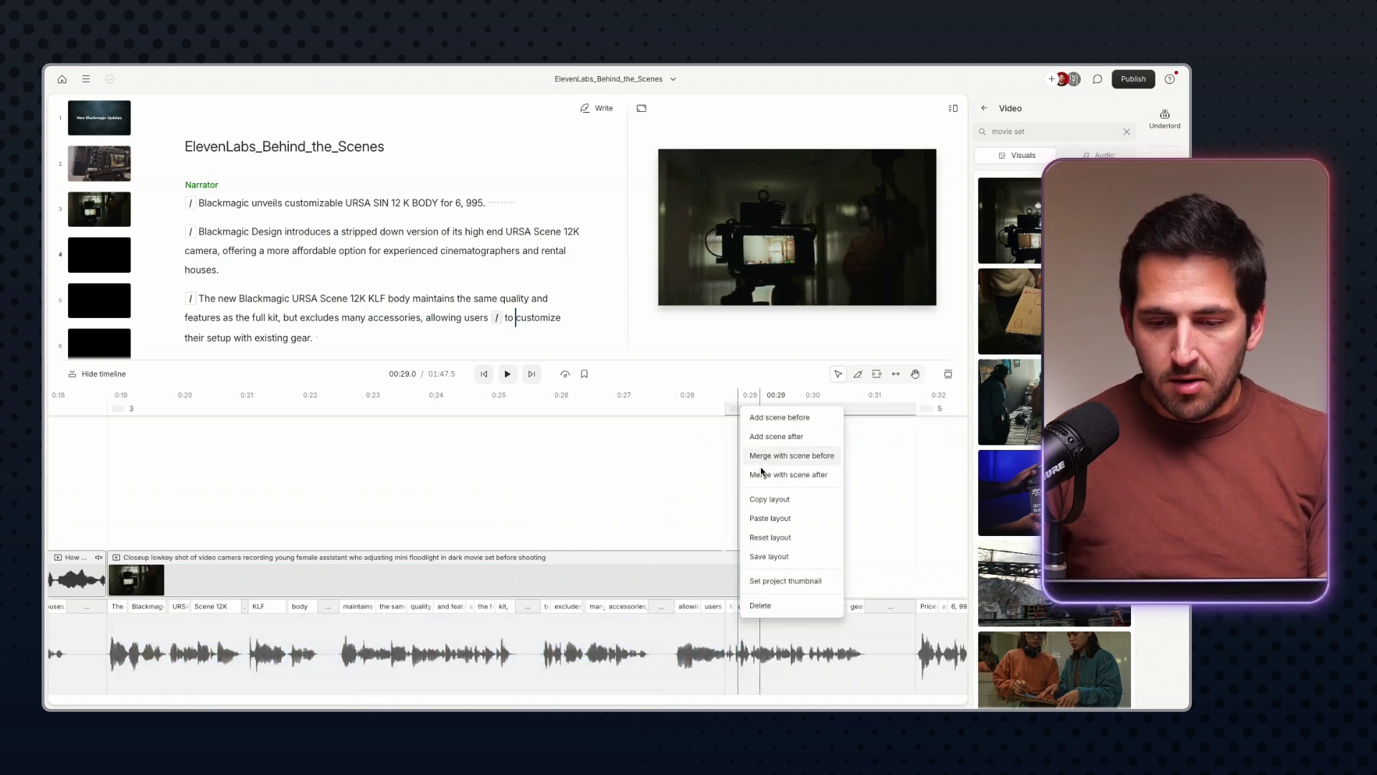
left_click(760, 606)
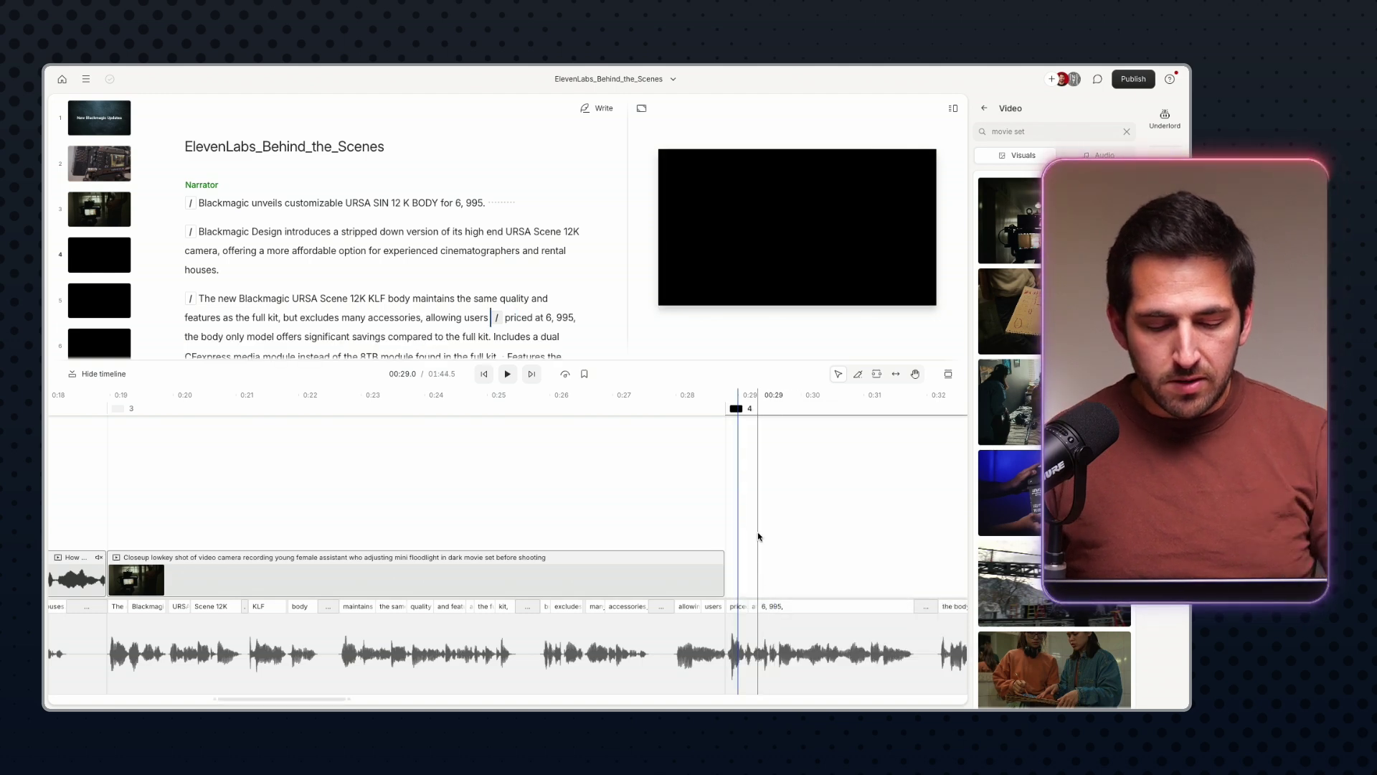
key("ctrl+z")
Merge the fourth scene with the scene before it
left_click(761, 410)
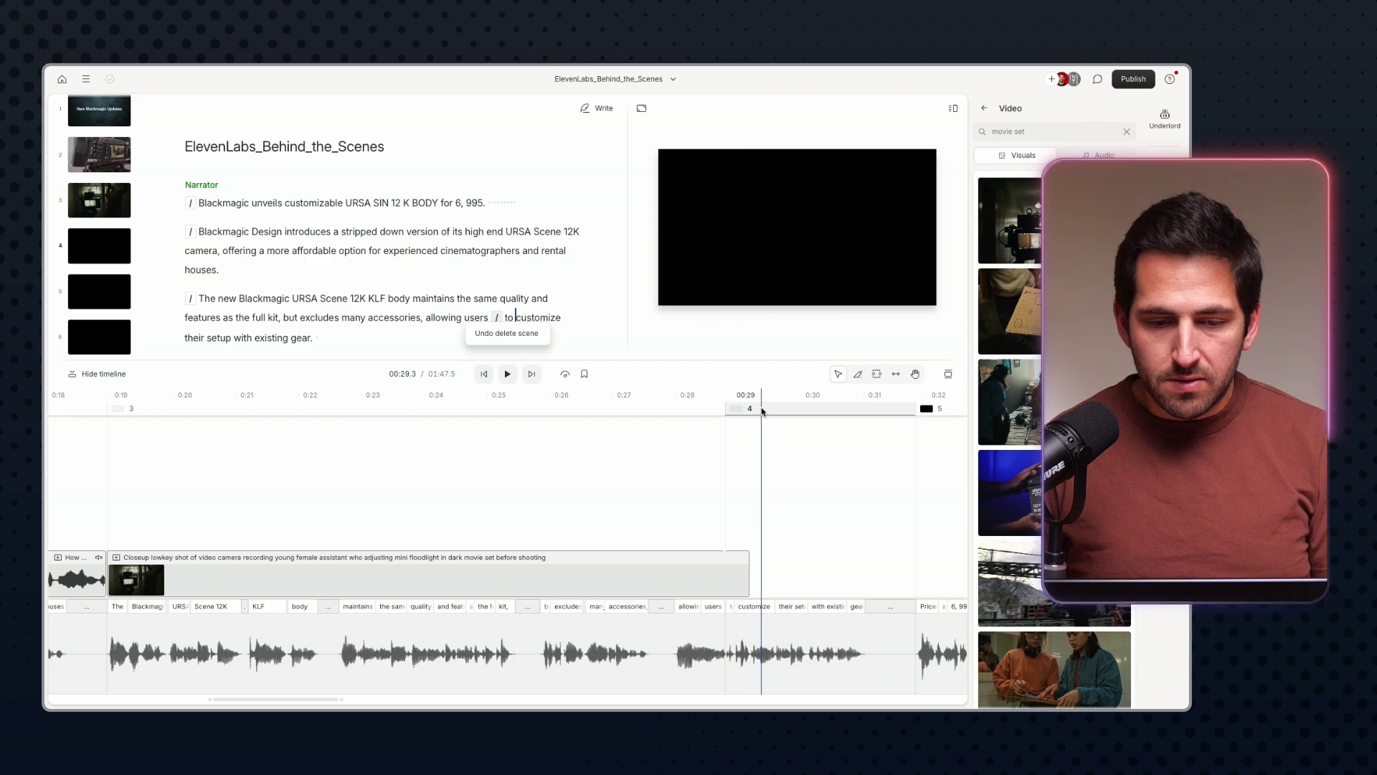
right_click(758, 410)
left_click(772, 457)
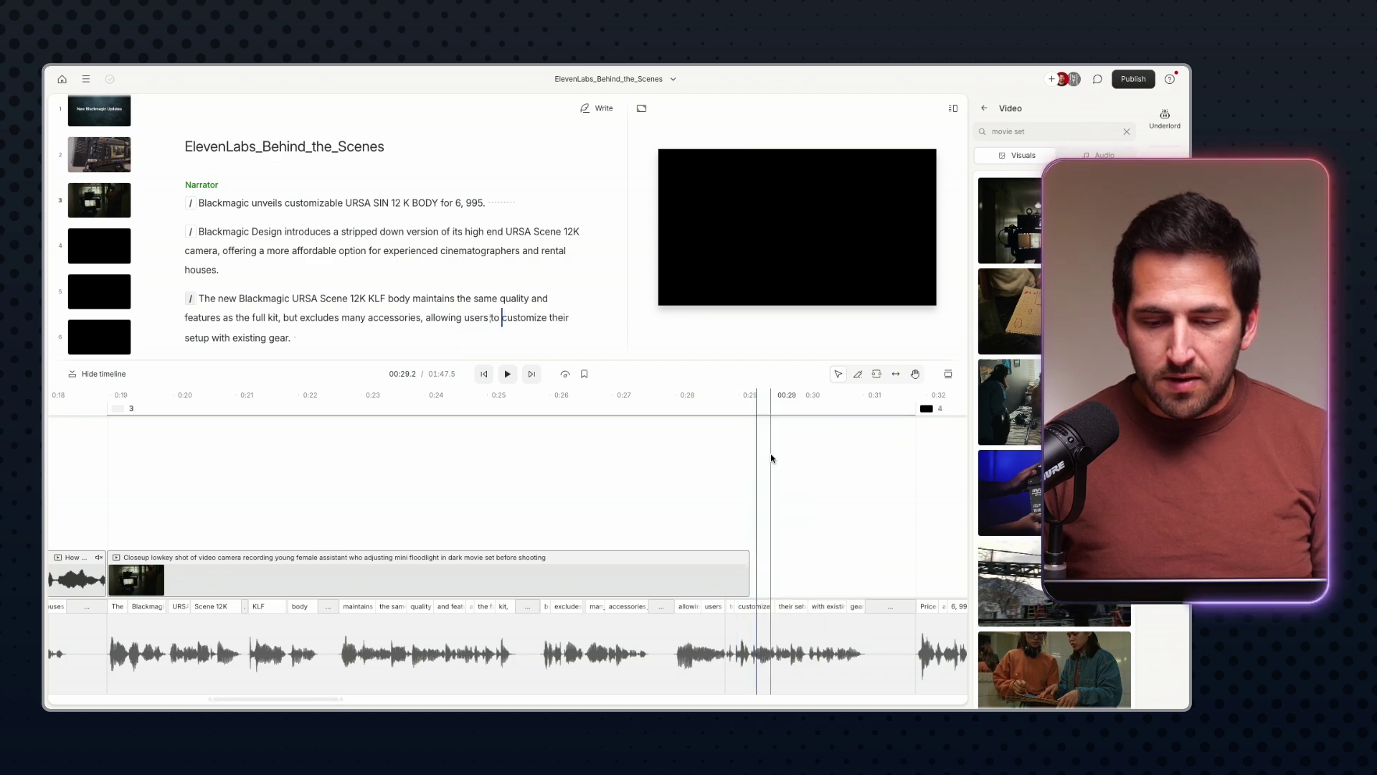
Place the clapperboard stock clip on a track above the camera clip, starting at about 0:28 in the third scene
left_click(776, 414)
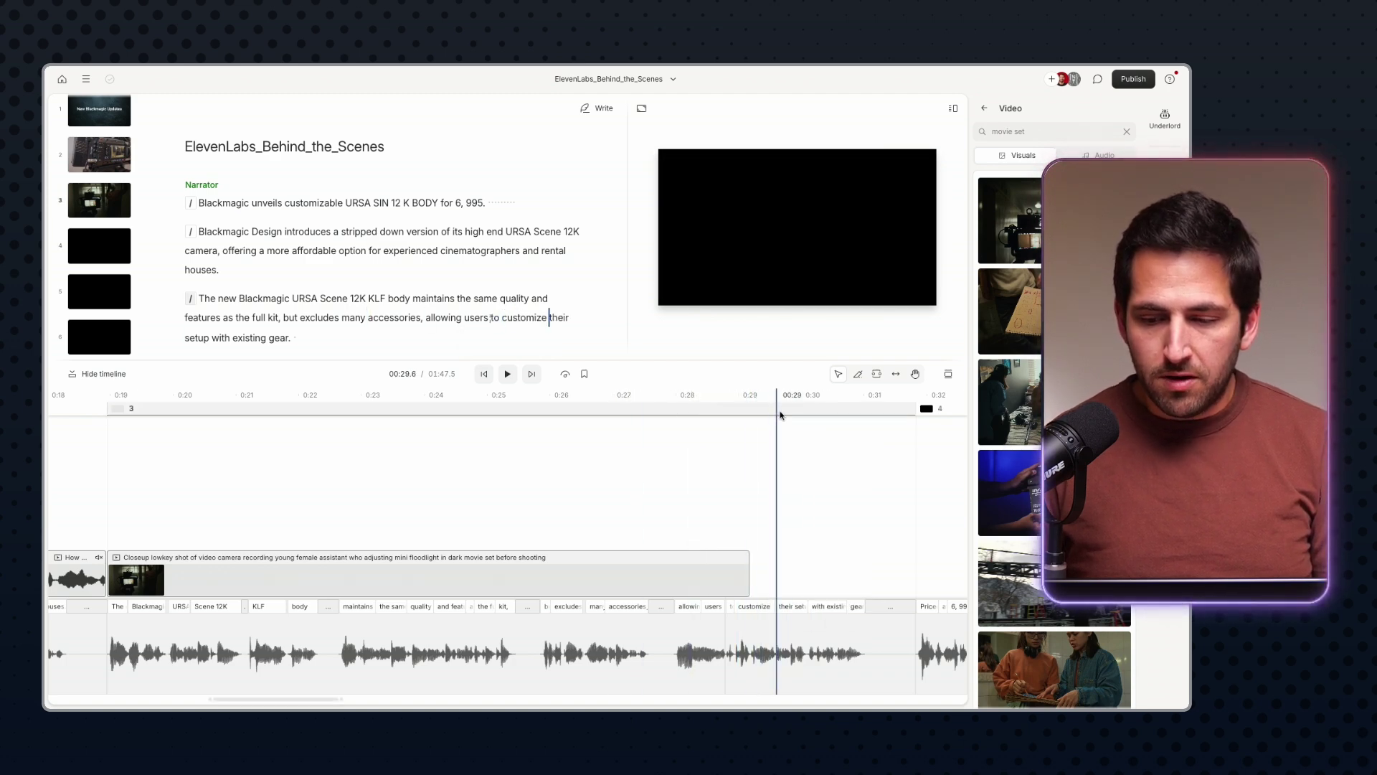
mouse_move(1024, 492)
left_mouse_down()
mouse_move(667, 492)
mouse_move(650, 526)
mouse_move(688, 524)
left_mouse_up()
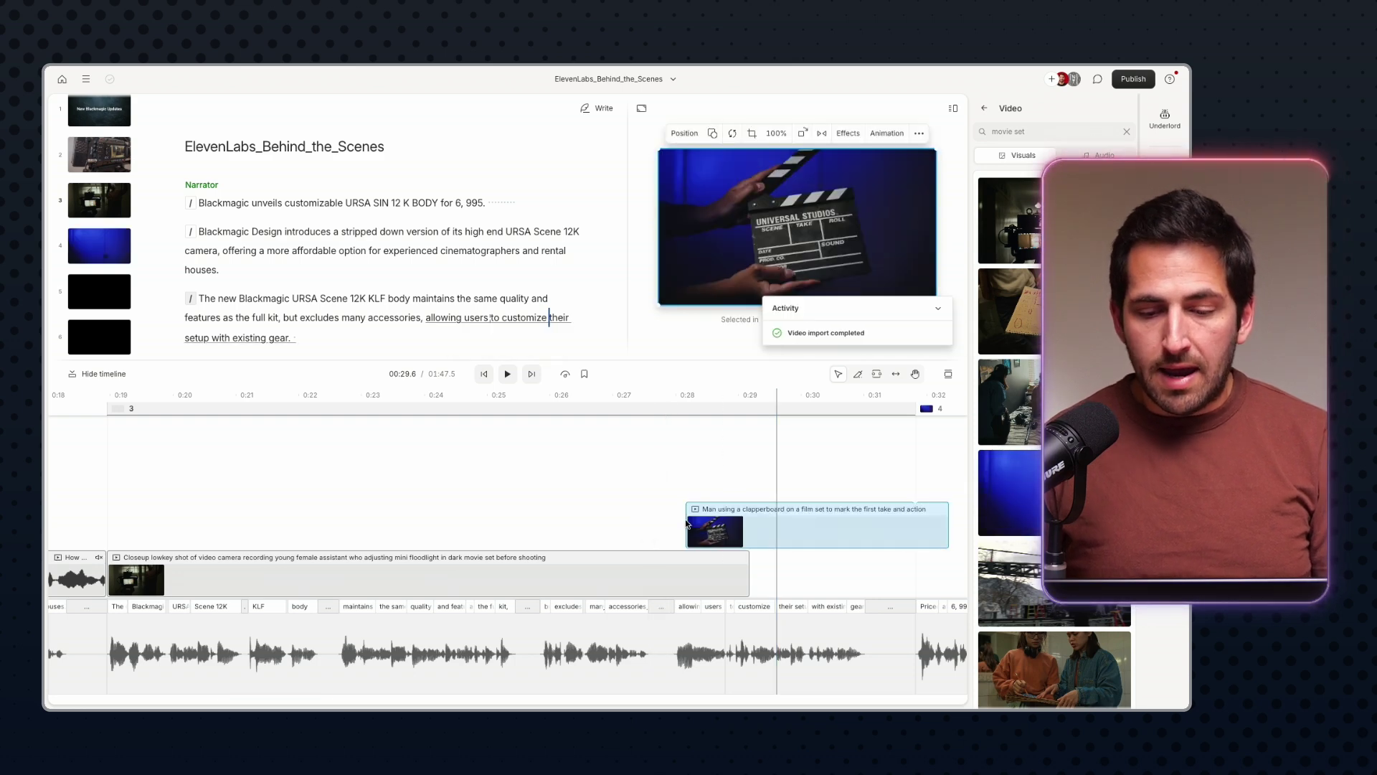
Trim and shift the clapperboard clip on the timeline so it starts just after 0:28 and ends with the third scene
left_click_drag(739, 531, 754, 533)
left_click_drag(654, 534, 687, 533)
left_click(913, 531)
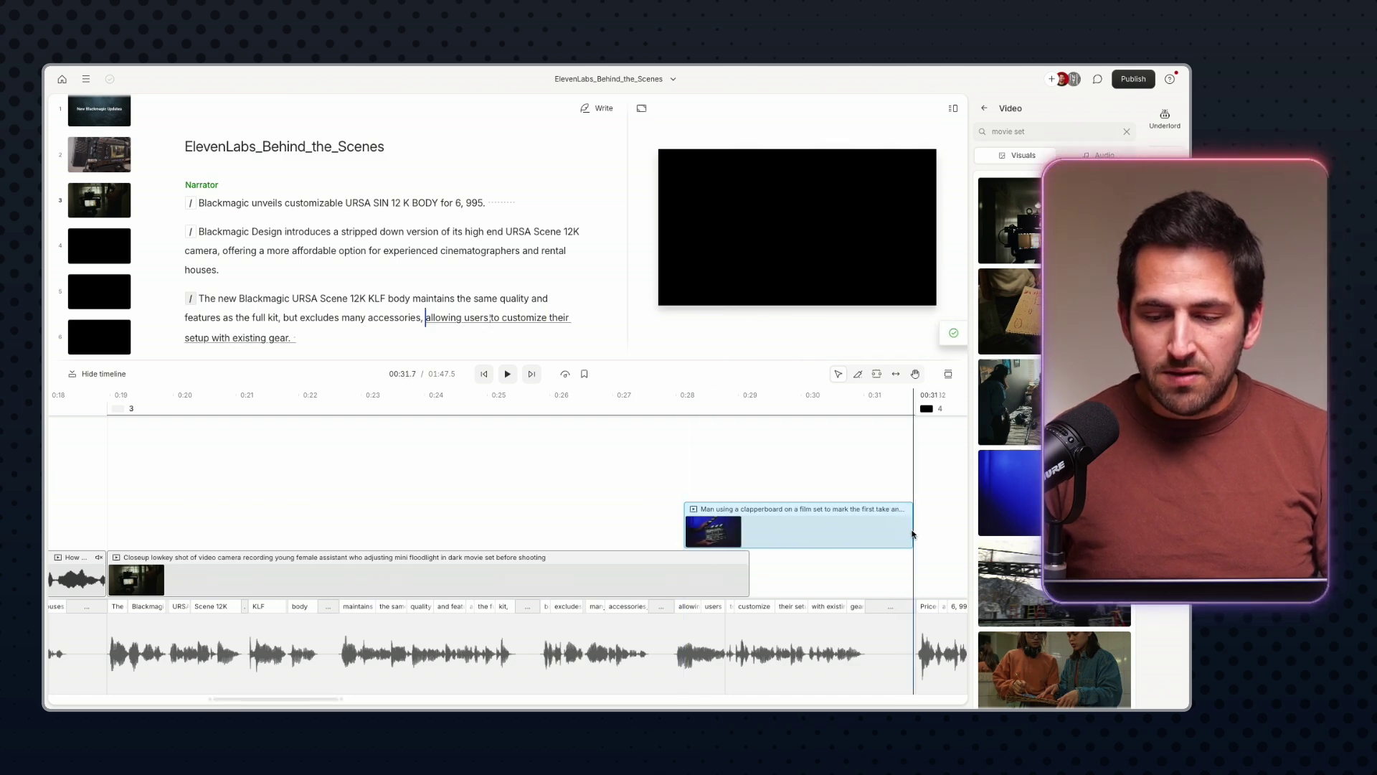
left_click_drag(909, 530, 925, 532)
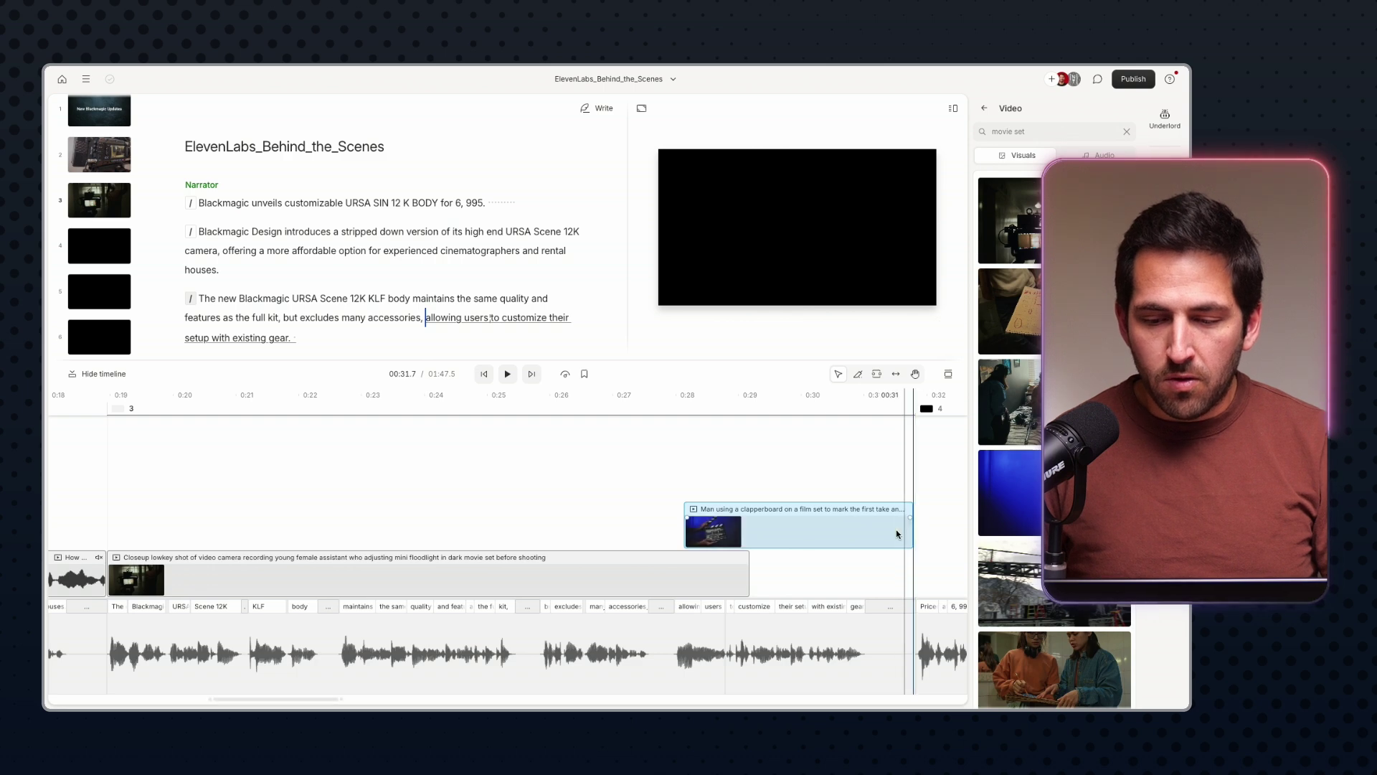
left_click_drag(922, 532, 915, 531)
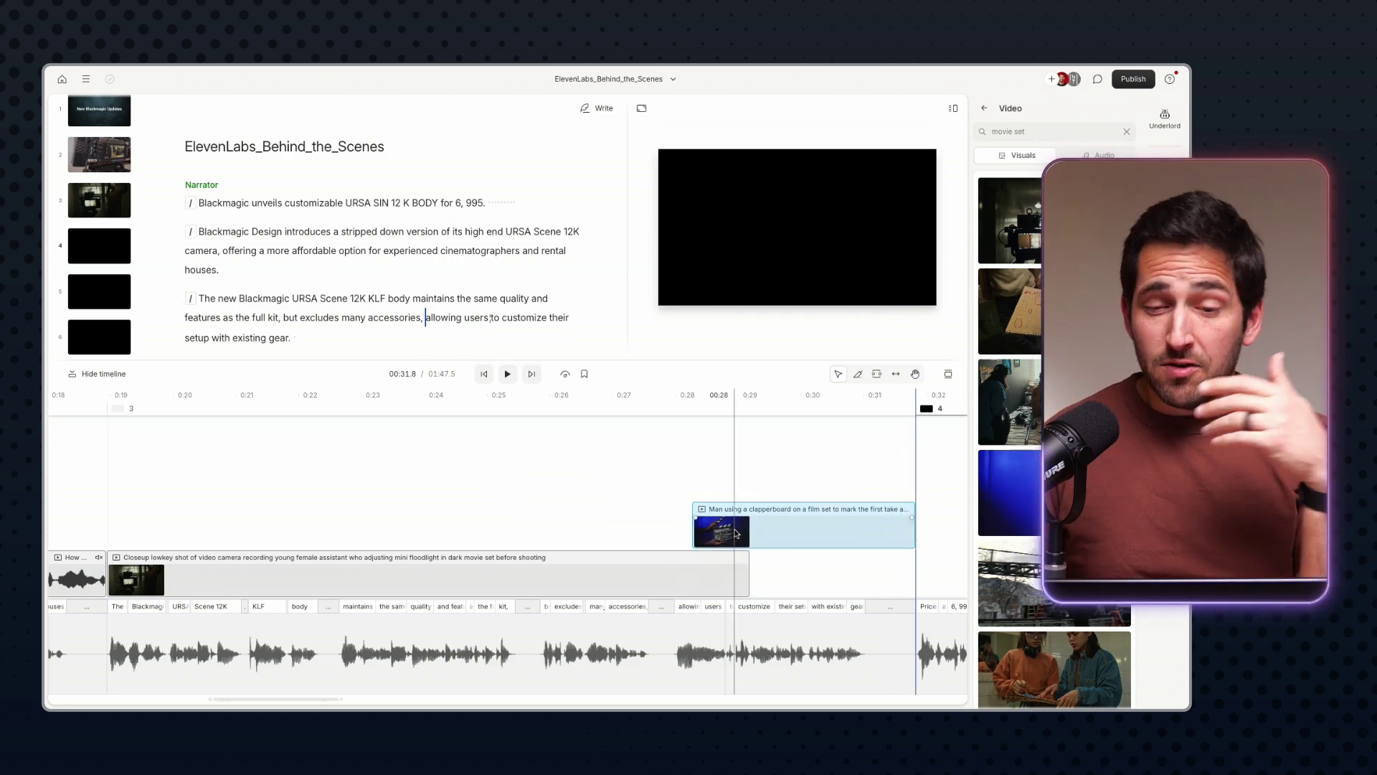
Check the spot just before the clapperboard clip, return to the third scene's opening words, and hide the timeline
left_click(683, 414)
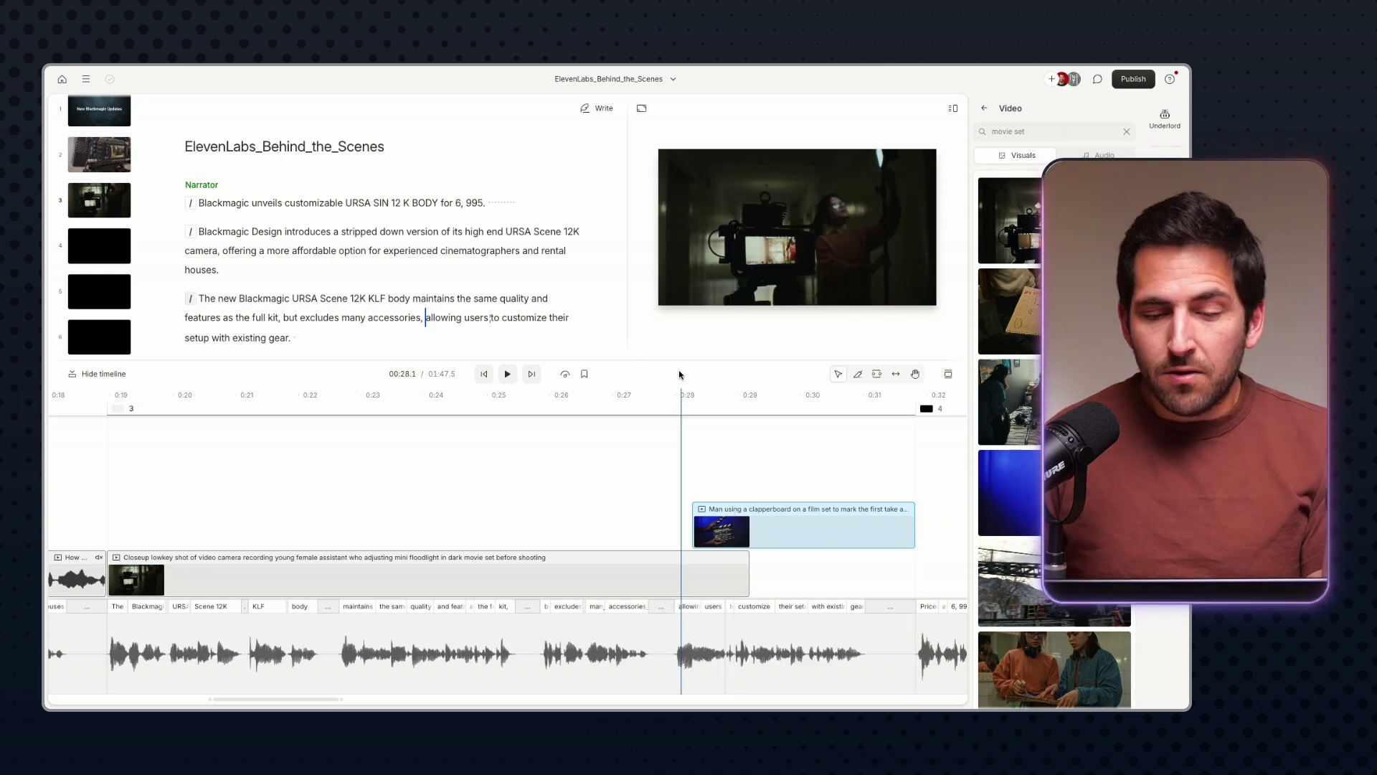
mouse_move(680, 361)
left_mouse_down()
mouse_move(680, 397)
mouse_move(680, 362)
left_mouse_up()
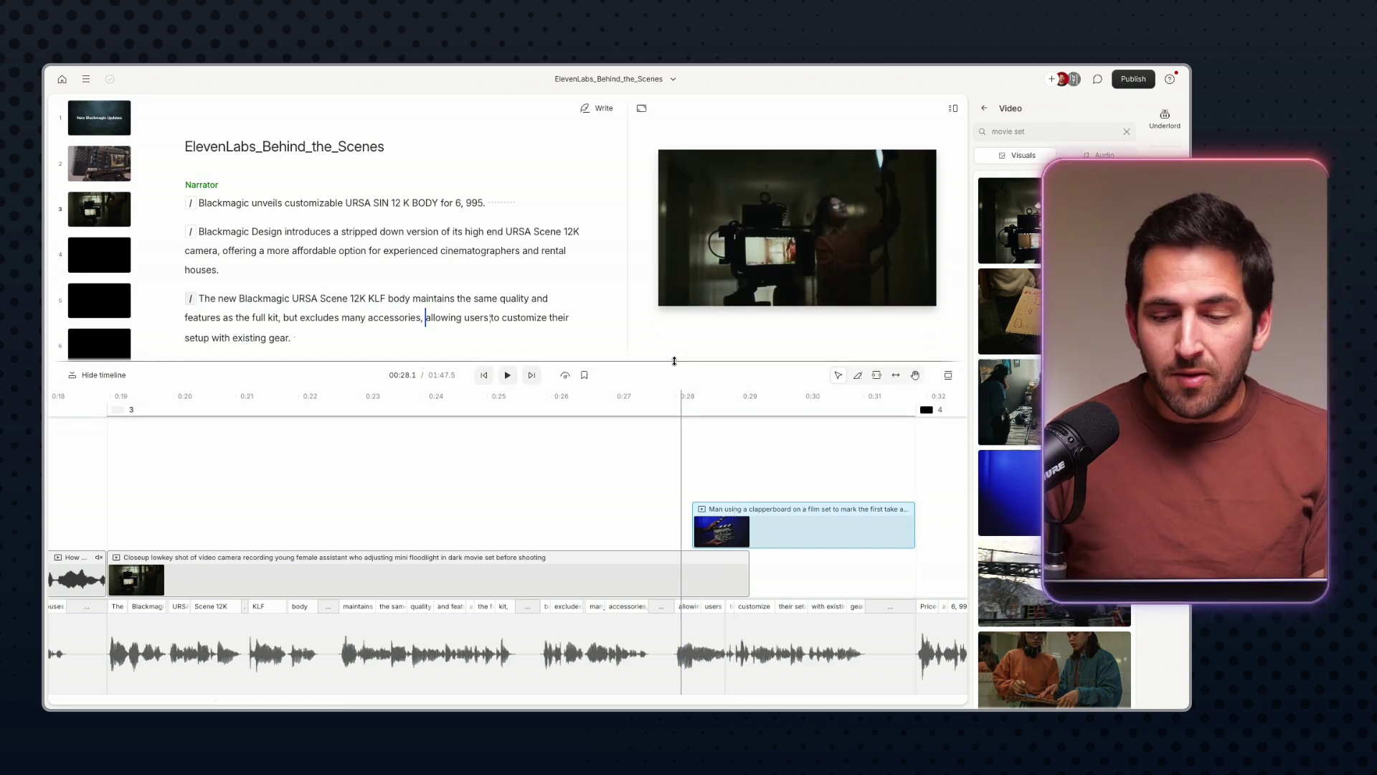
left_click(646, 399)
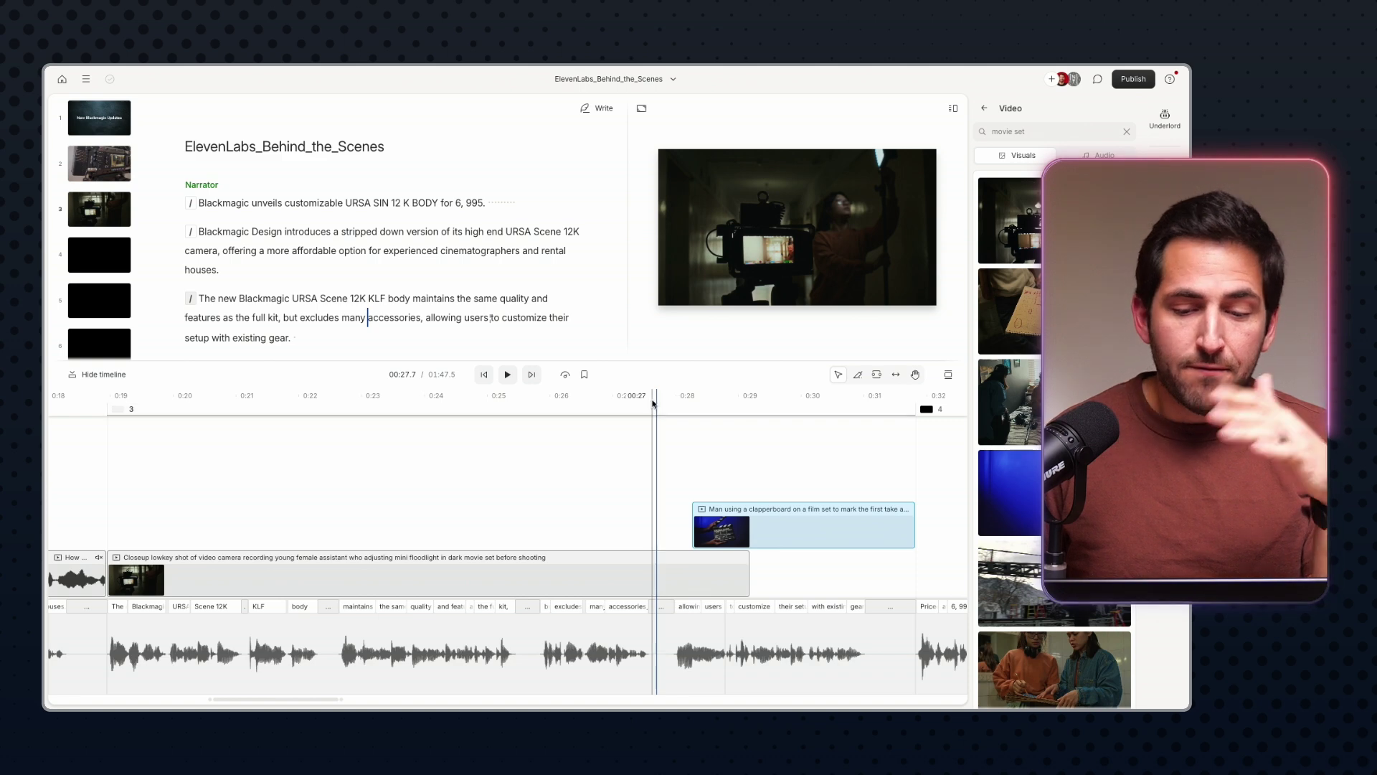
left_click_drag(657, 361, 656, 413)
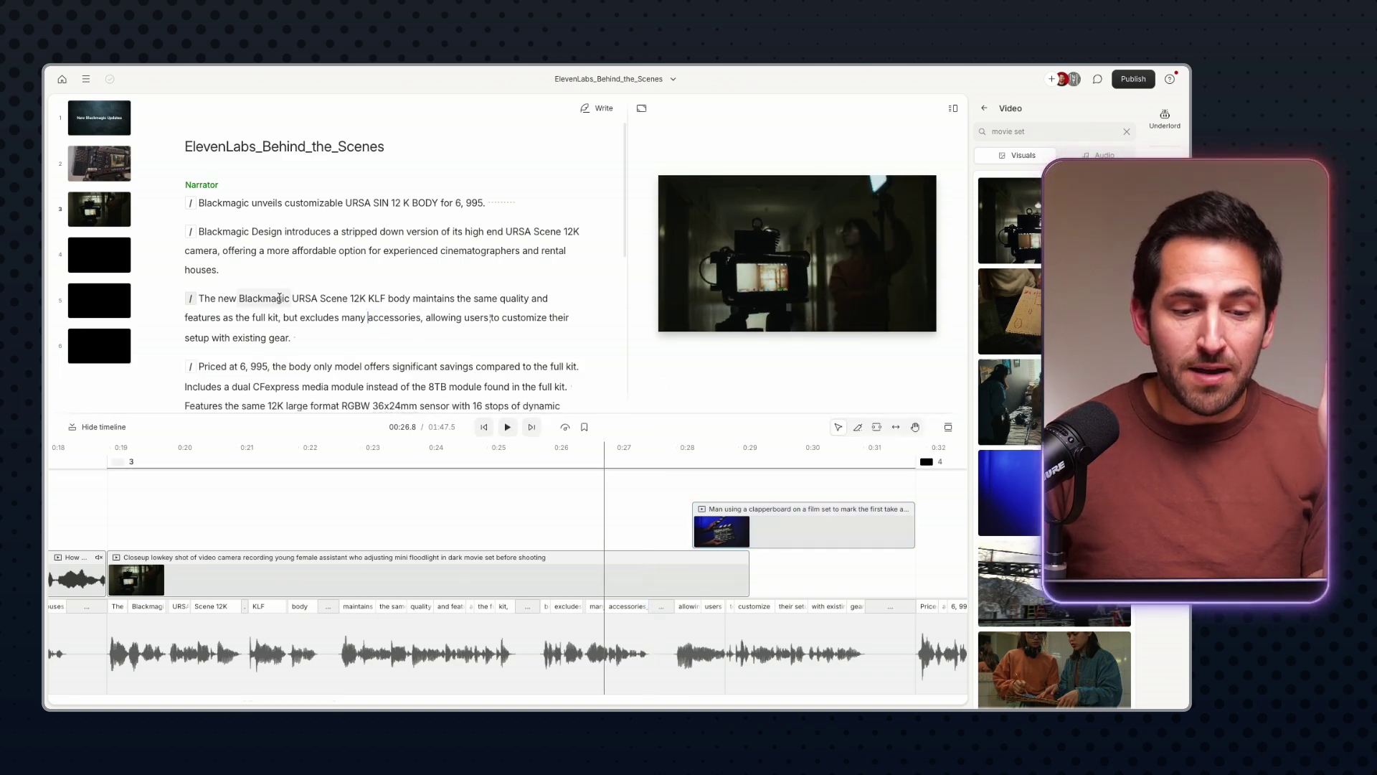
left_click(240, 299)
left_click(95, 427)
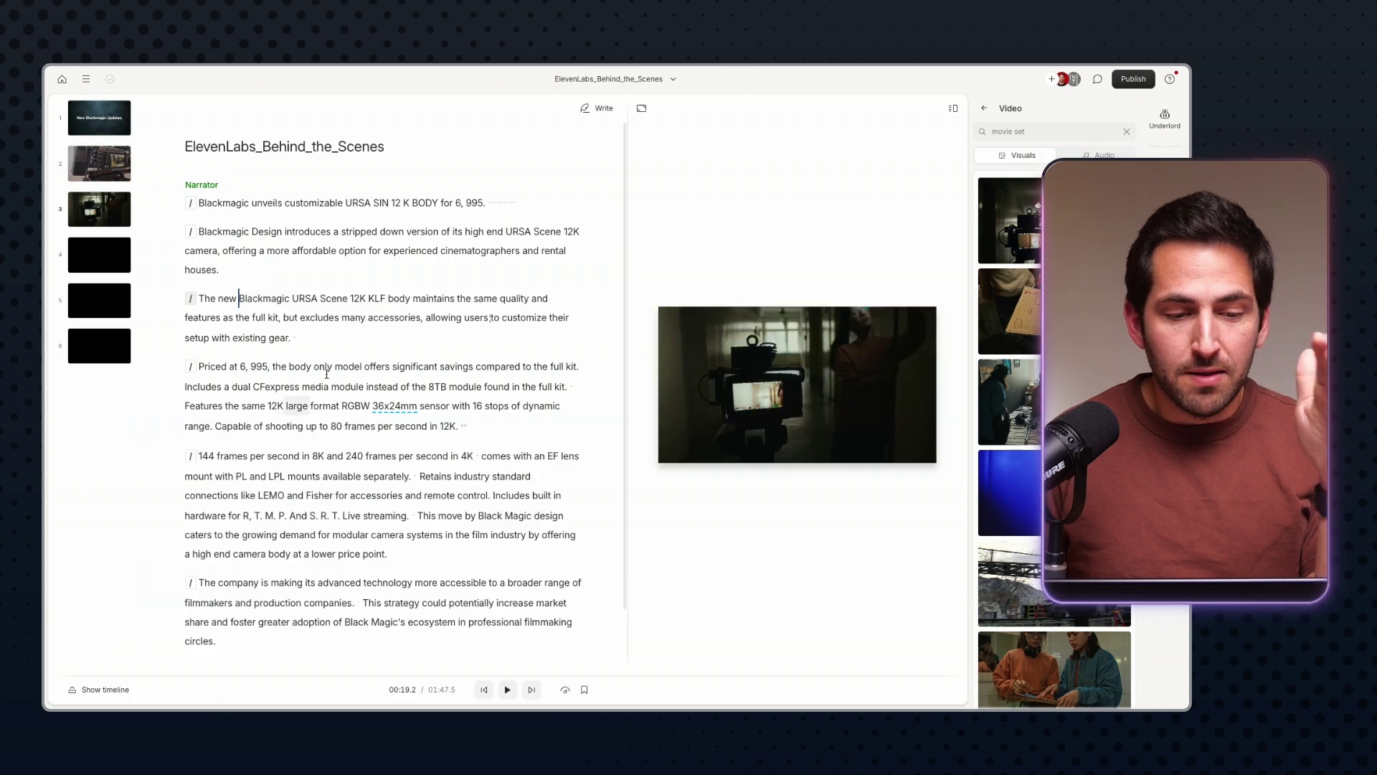
Show the layers of the third scene and open the properties of the close-up video camera clip
left_click(297, 386)
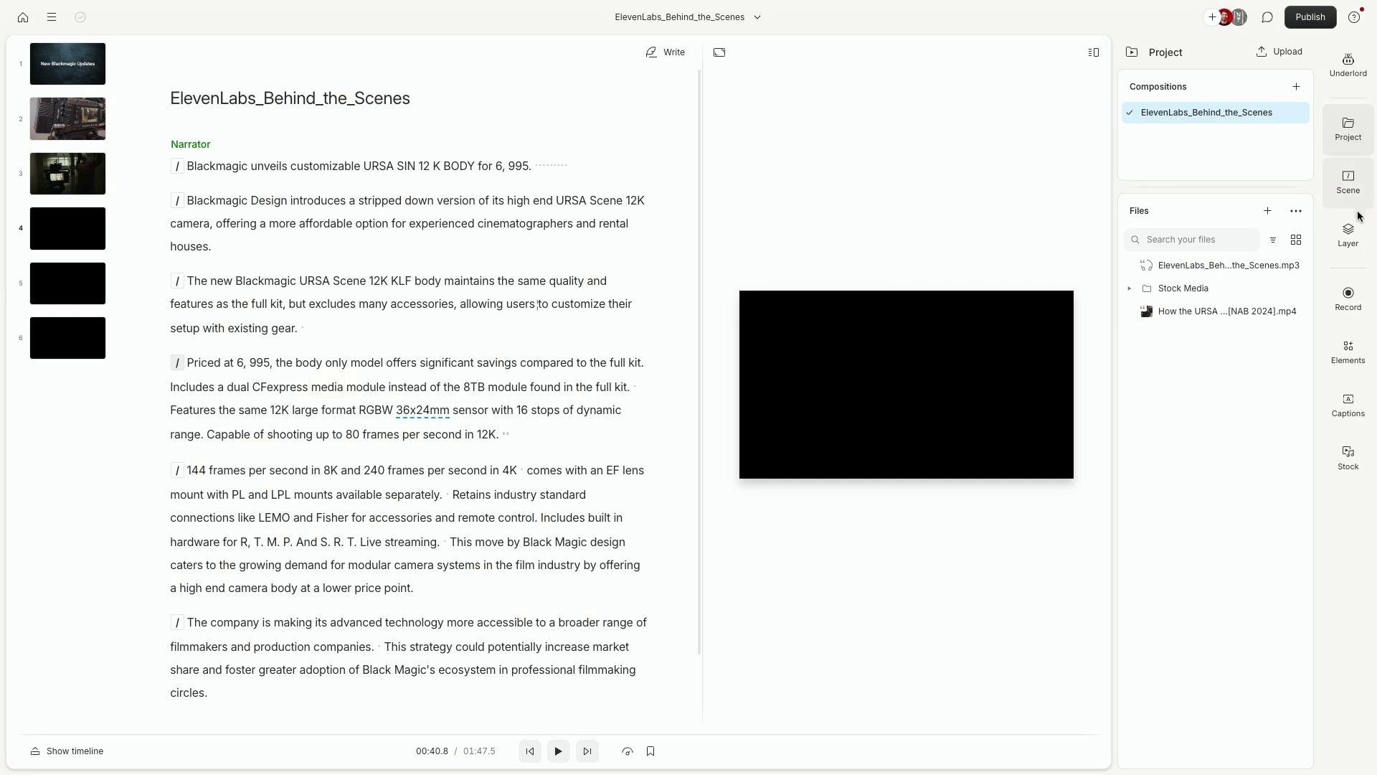
left_click(1352, 226)
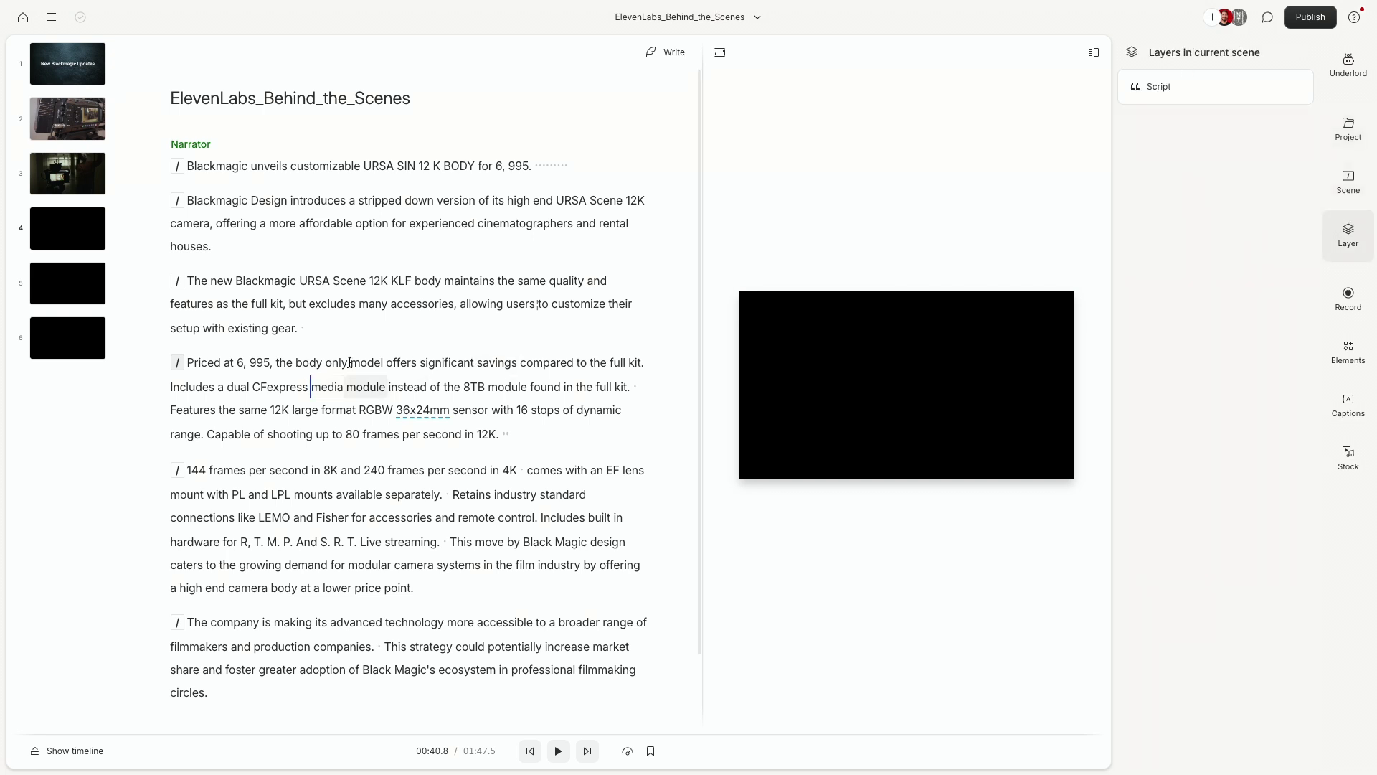
left_click(326, 305)
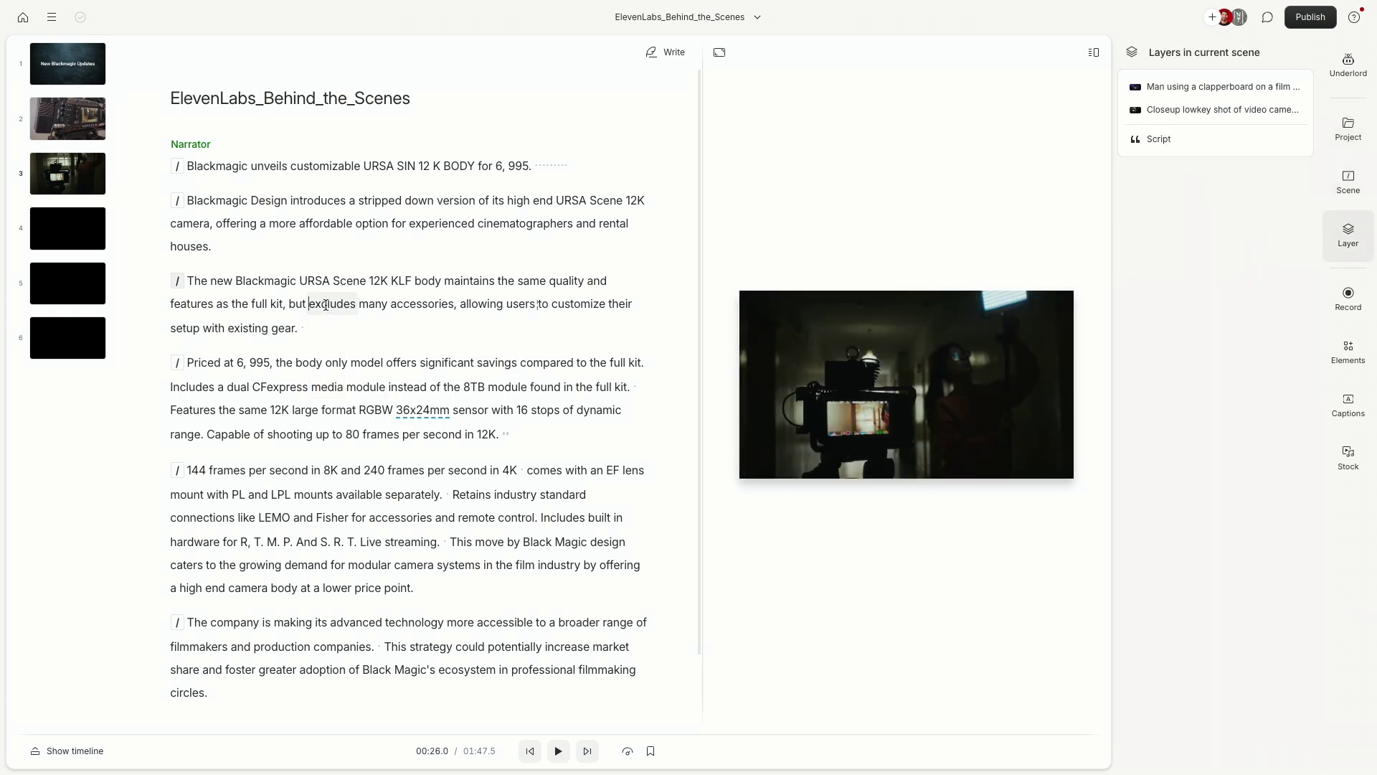
left_click(1219, 109)
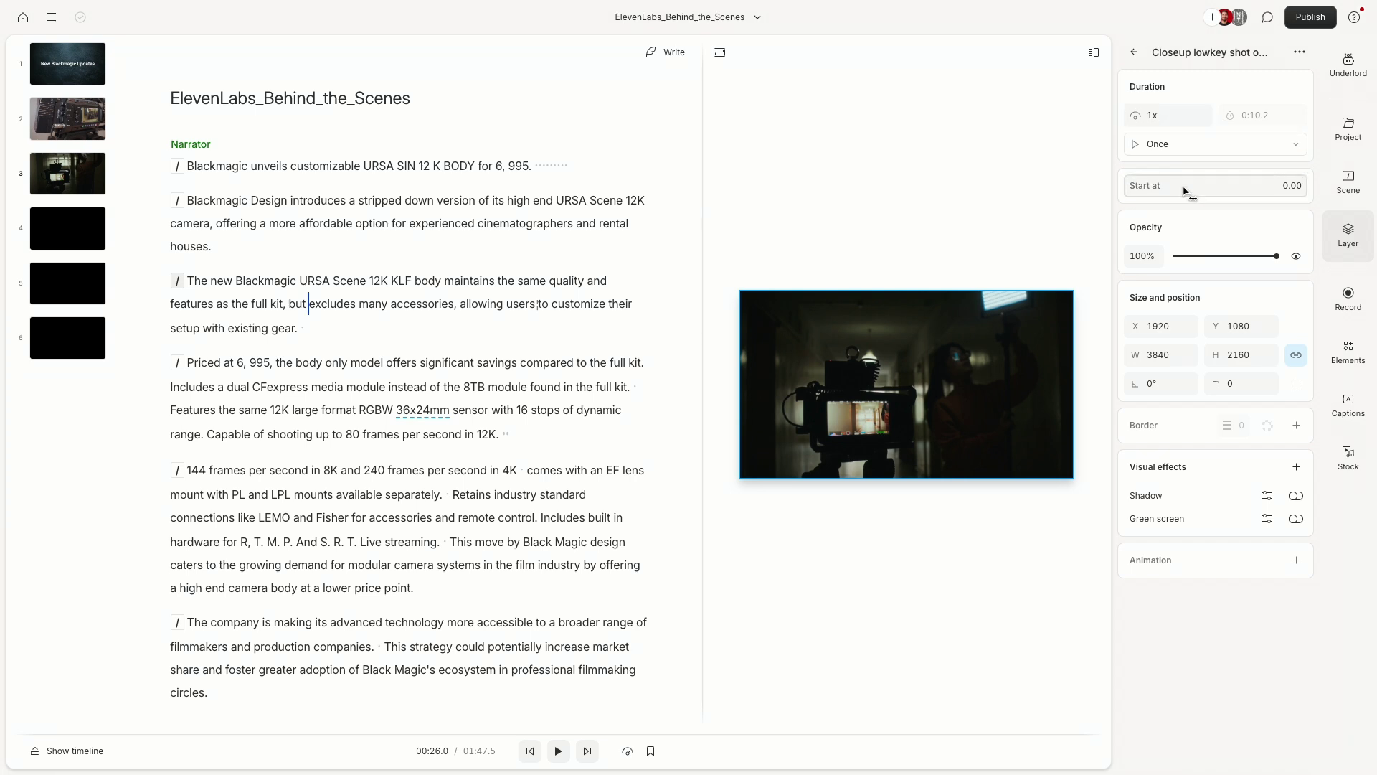